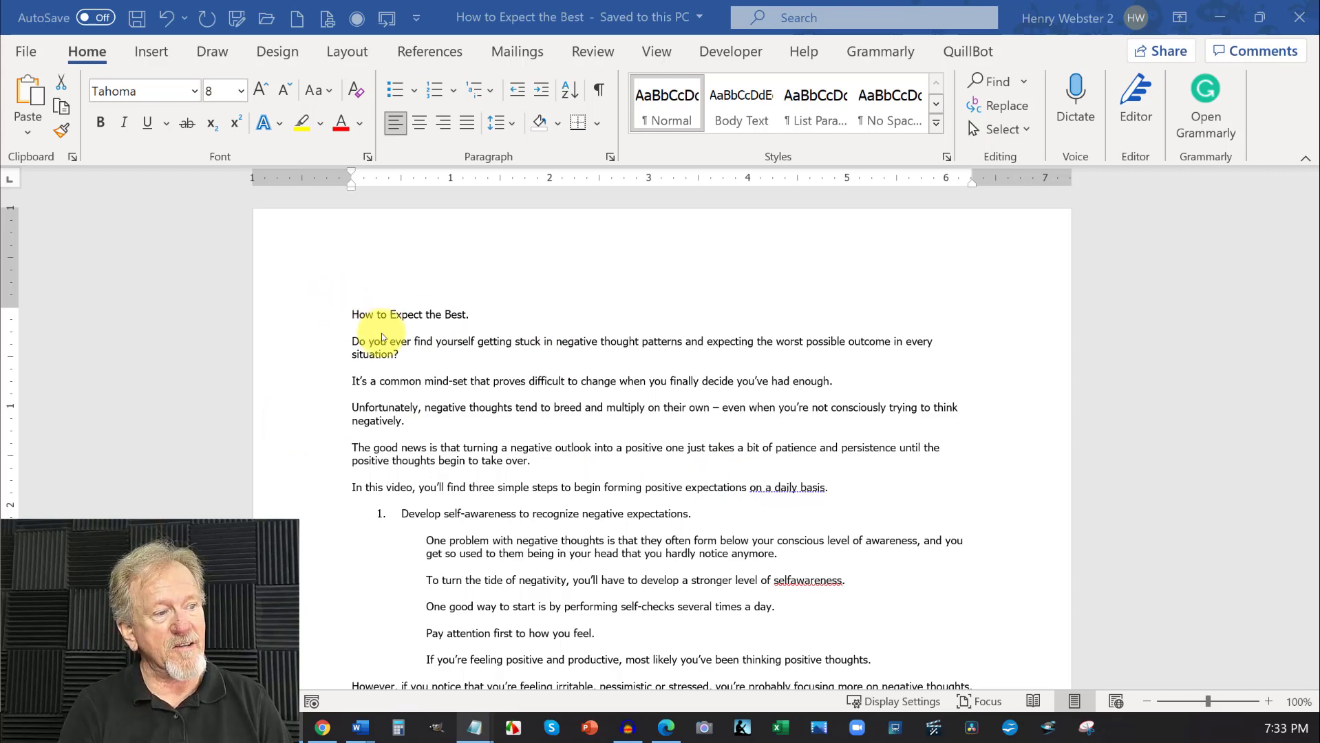
- Scroll through the Word article and select its title, How to Expect the Best
{"action": "scroll", "coordinate": [383, 344], "scroll_direction": "down", "scroll_amount": 1}
{"action": "scroll", "coordinate": [383, 343], "scroll_direction": "down", "scroll_amount": 3}
{"action": "scroll", "coordinate": [383, 343], "scroll_direction": "up", "scroll_amount": 3}
{"action": "scroll", "coordinate": [383, 343], "scroll_direction": "down", "scroll_amount": 2}
{"action": "scroll", "coordinate": [383, 344], "scroll_direction": "down", "scroll_amount": 1}
{"action": "scroll", "coordinate": [383, 344], "scroll_direction": "down", "scroll_amount": 1}
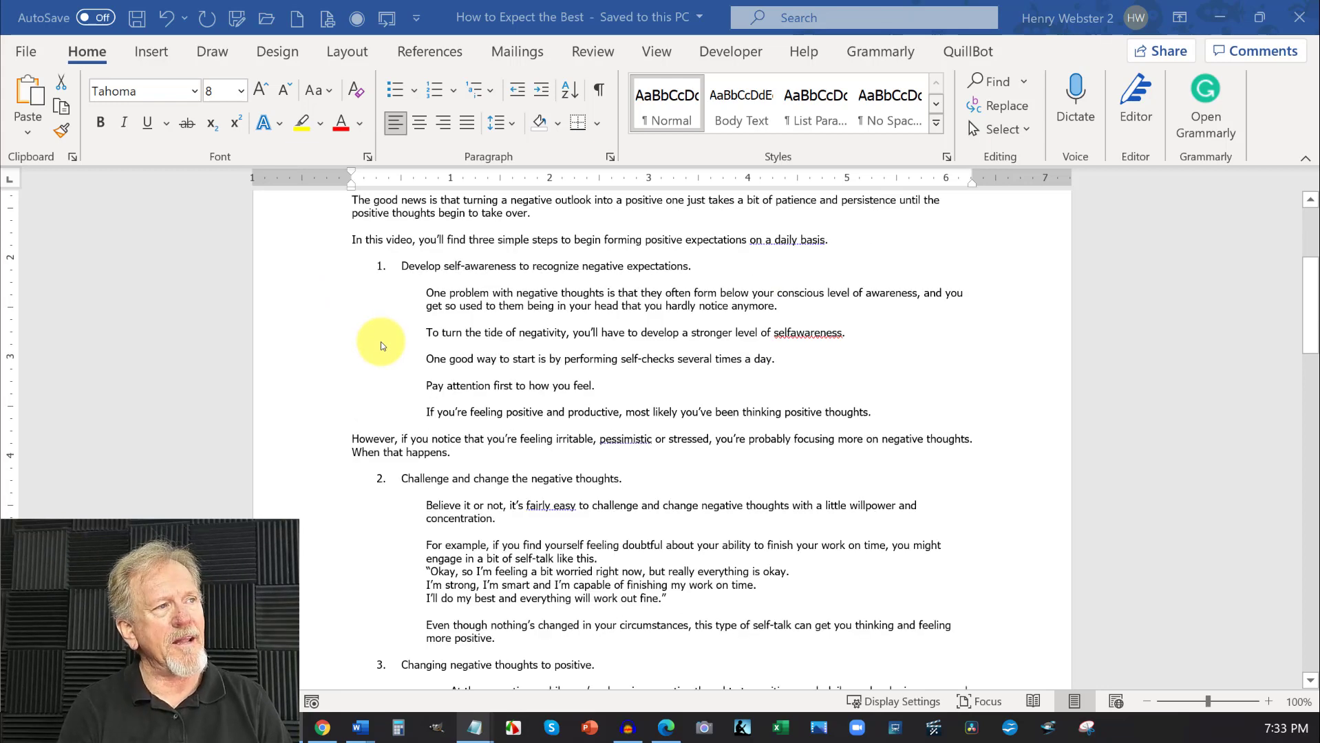
{"action": "scroll", "coordinate": [383, 343], "scroll_direction": "up", "scroll_amount": 5}
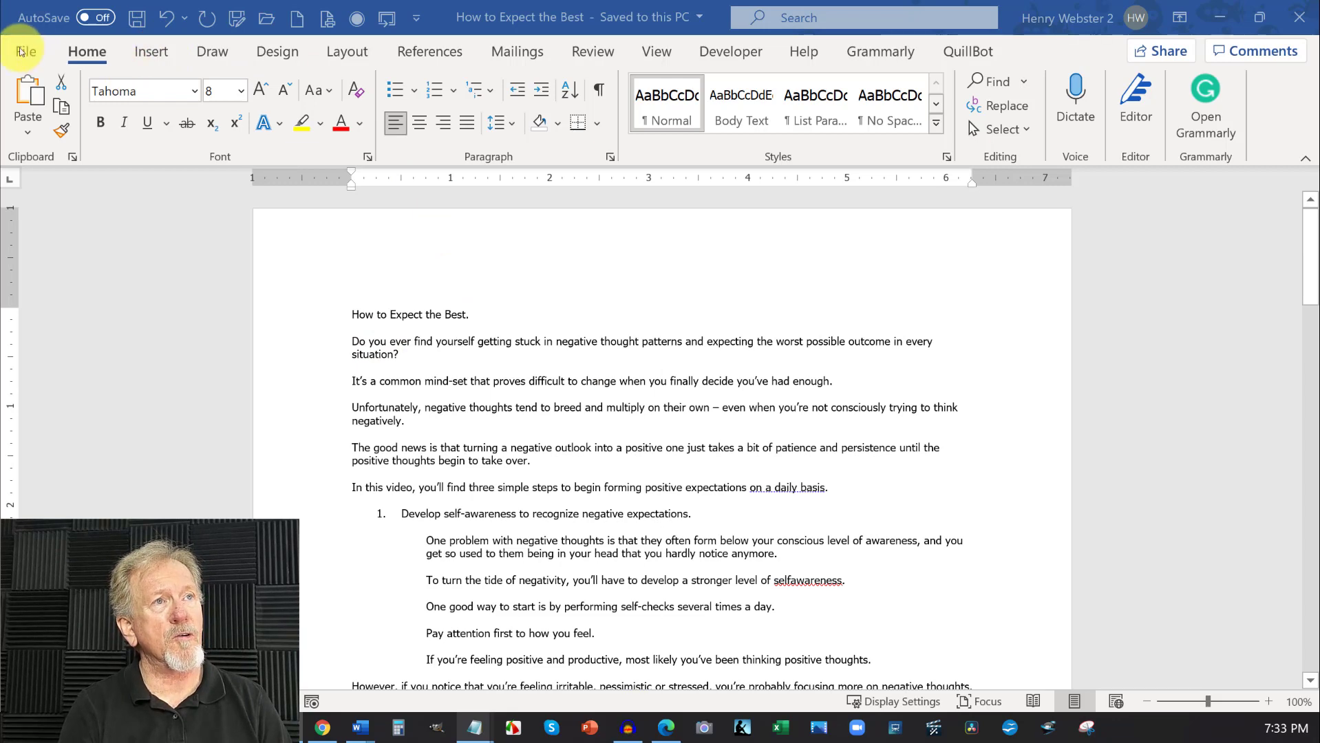
{"action": "key", "text": "shift+Down"}
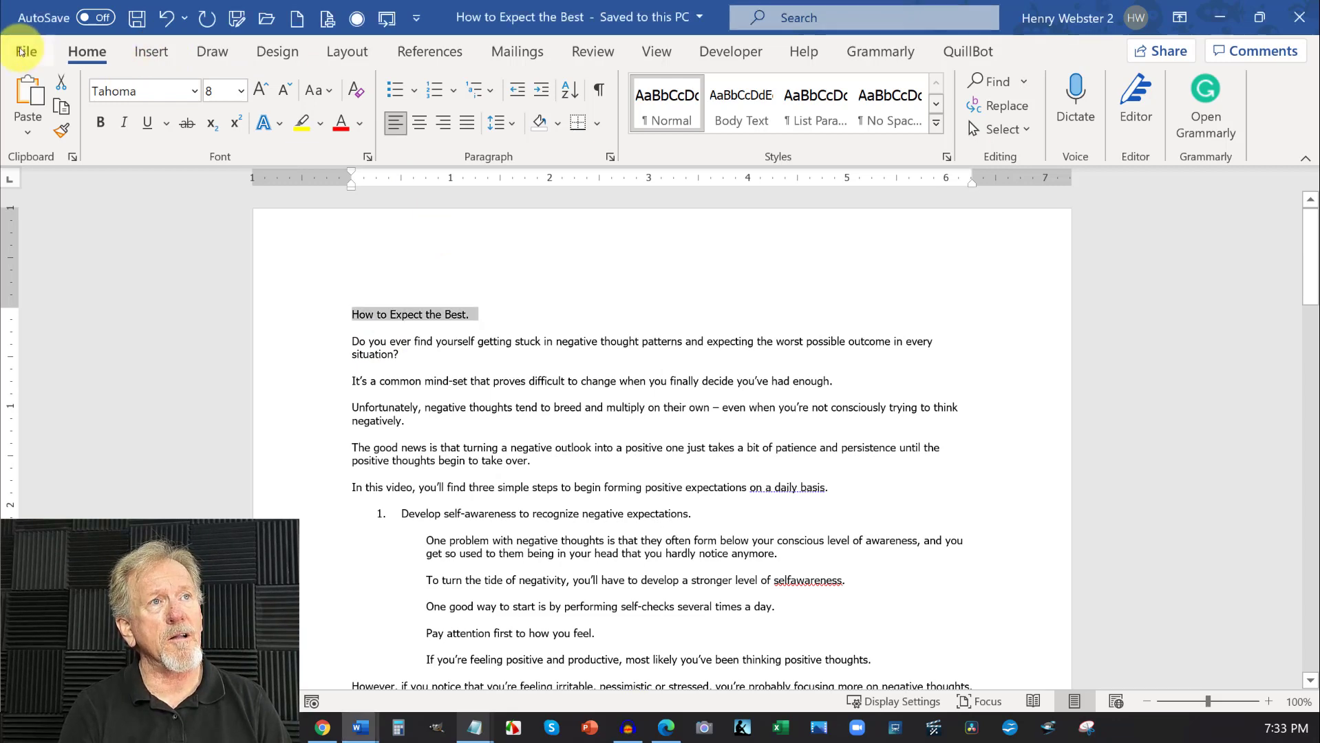
- Save the article to the Desktop as the PDF 'How to Expect the Best.'
{"action": "left_click", "coordinate": [20, 51]}
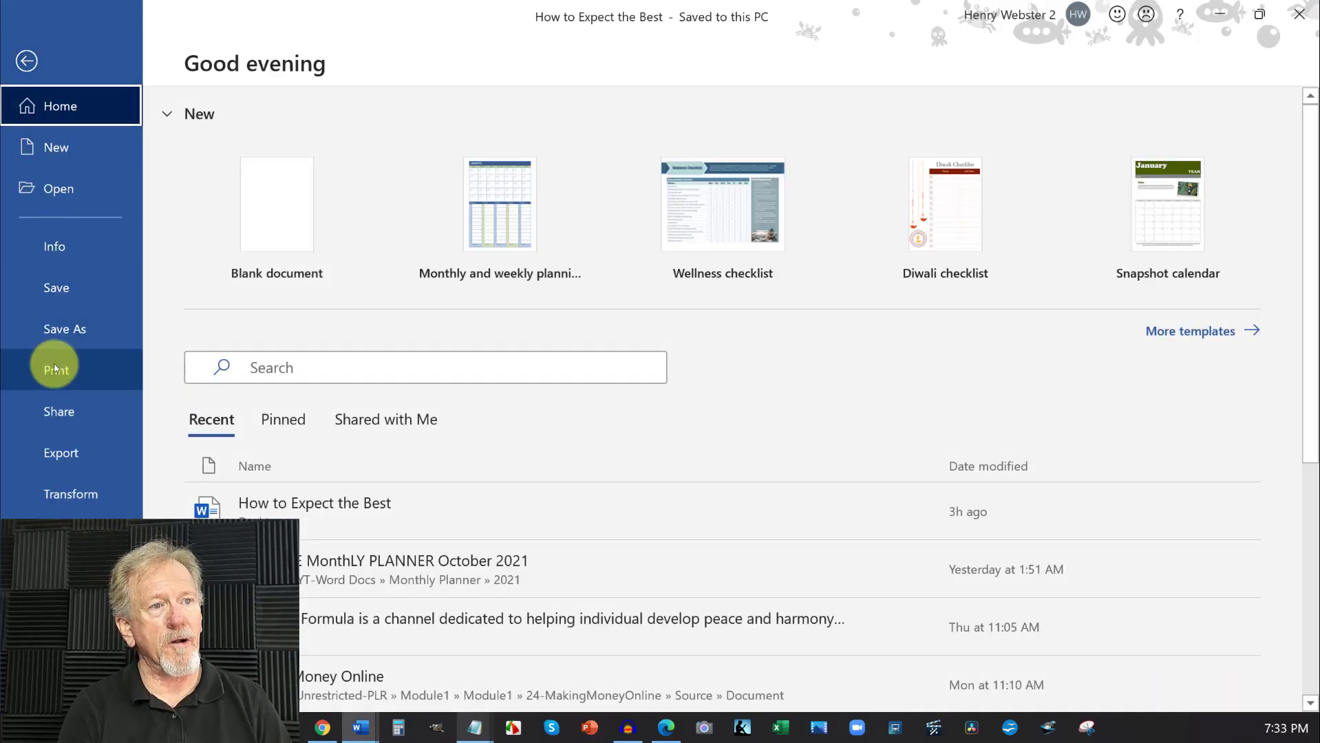
{"action": "left_click", "coordinate": [49, 330]}
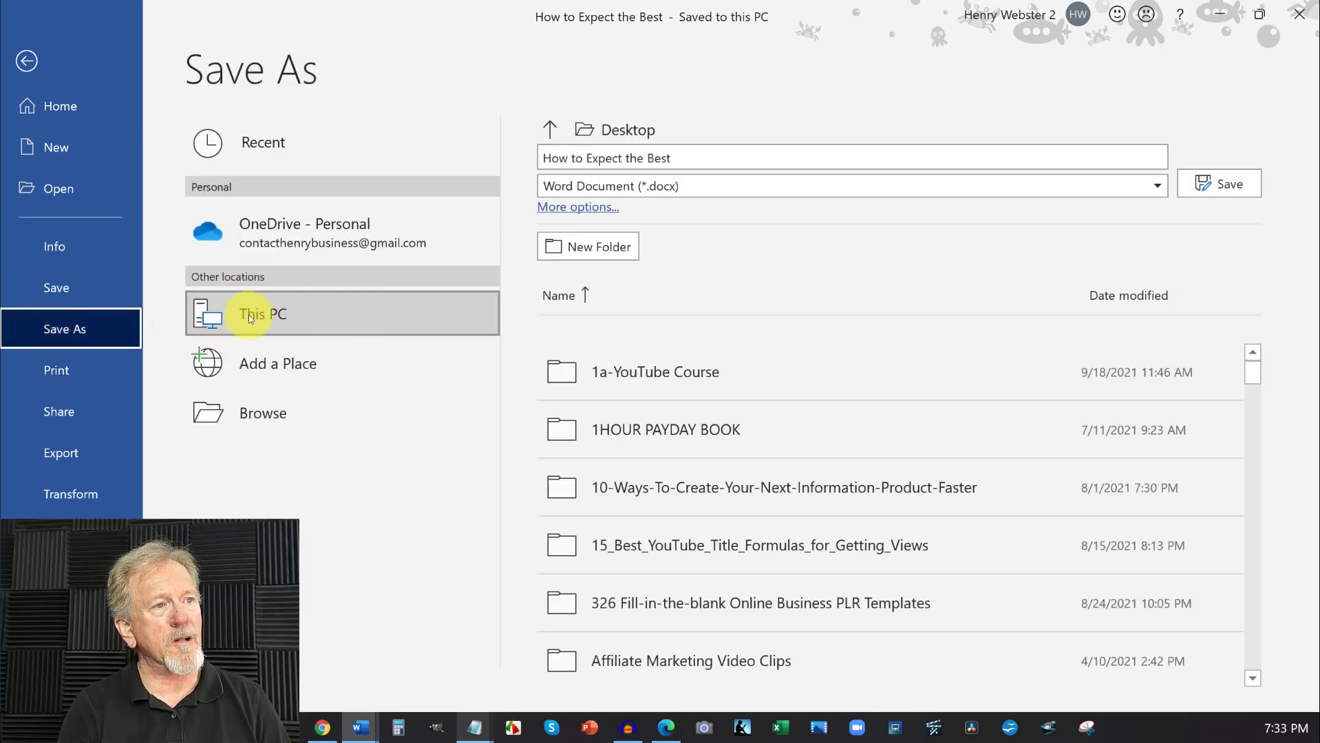
{"action": "left_click", "coordinate": [248, 315]}
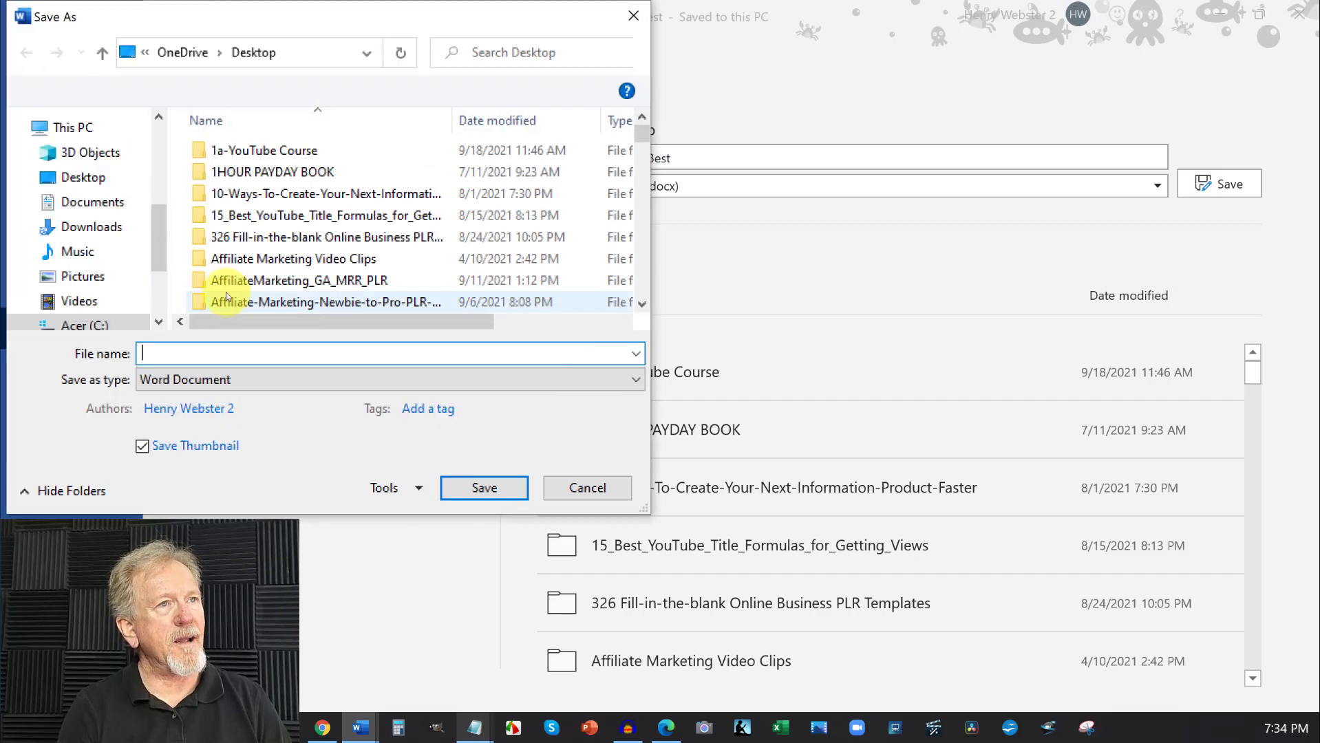
{"action": "left_click", "coordinate": [74, 178]}
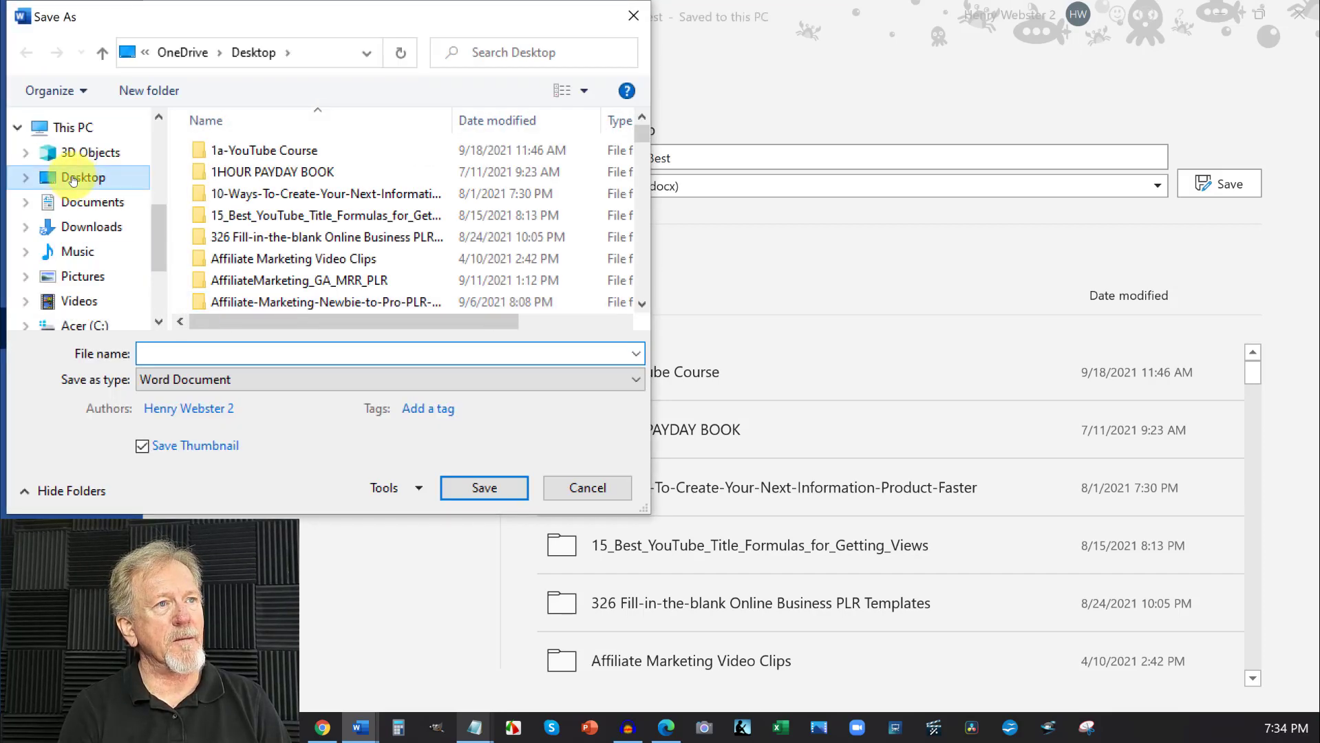
{"action": "left_click", "coordinate": [225, 349]}
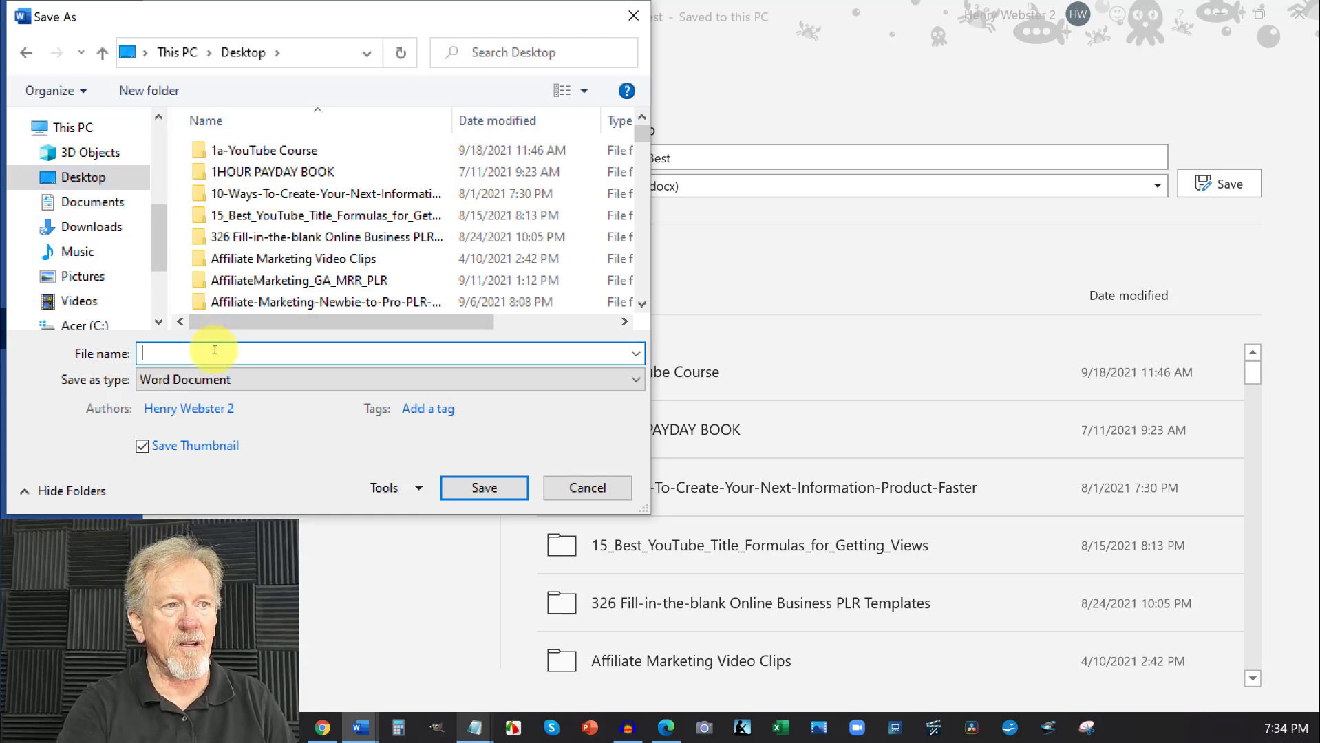
{"action": "type", "text": "How to Expect the Best."}
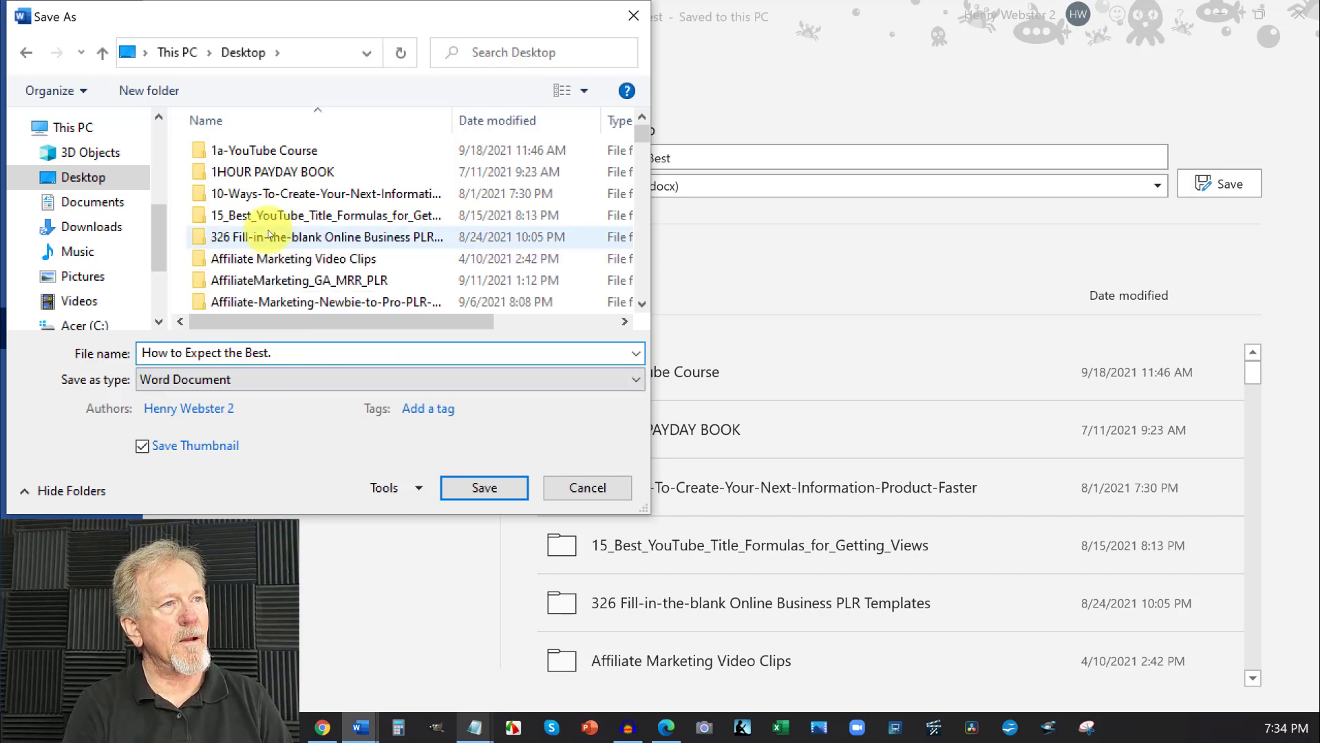
{"action": "left_click", "coordinate": [638, 383]}
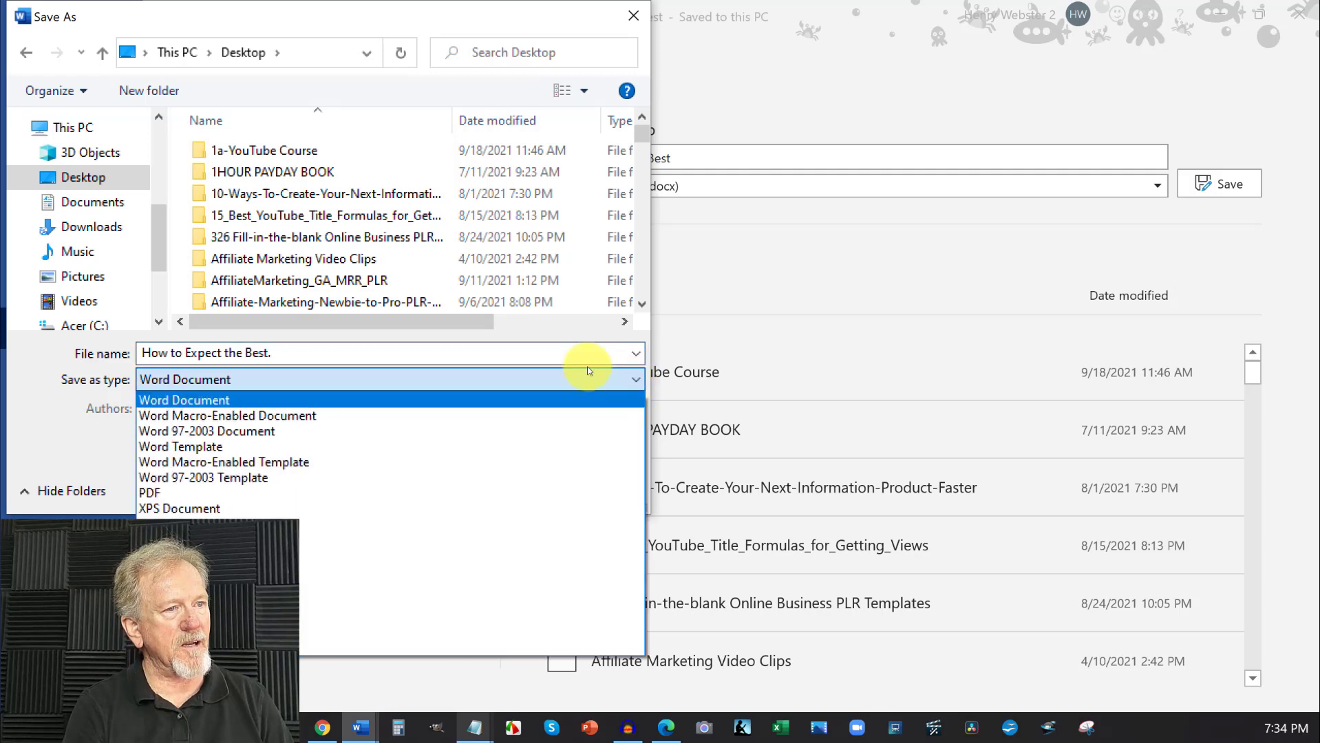
{"action": "left_click", "coordinate": [155, 494]}
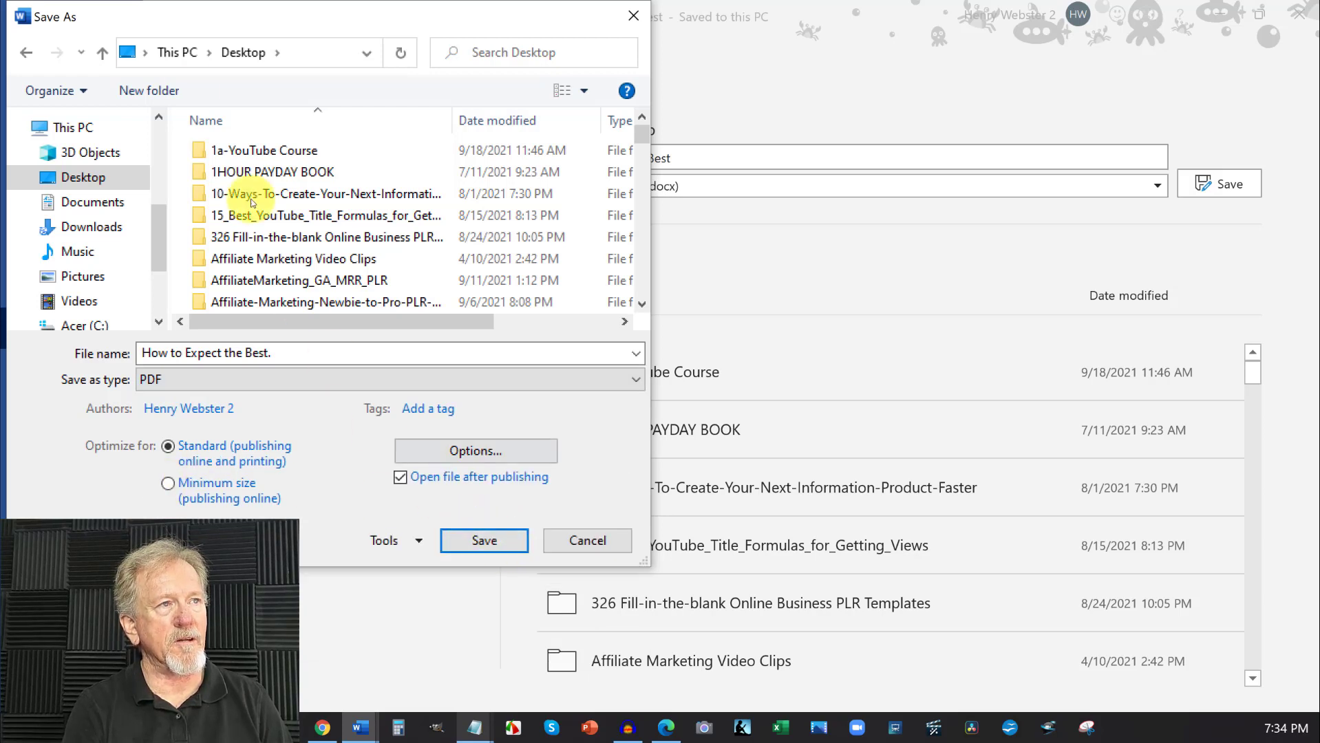
{"action": "left_click", "coordinate": [507, 542]}
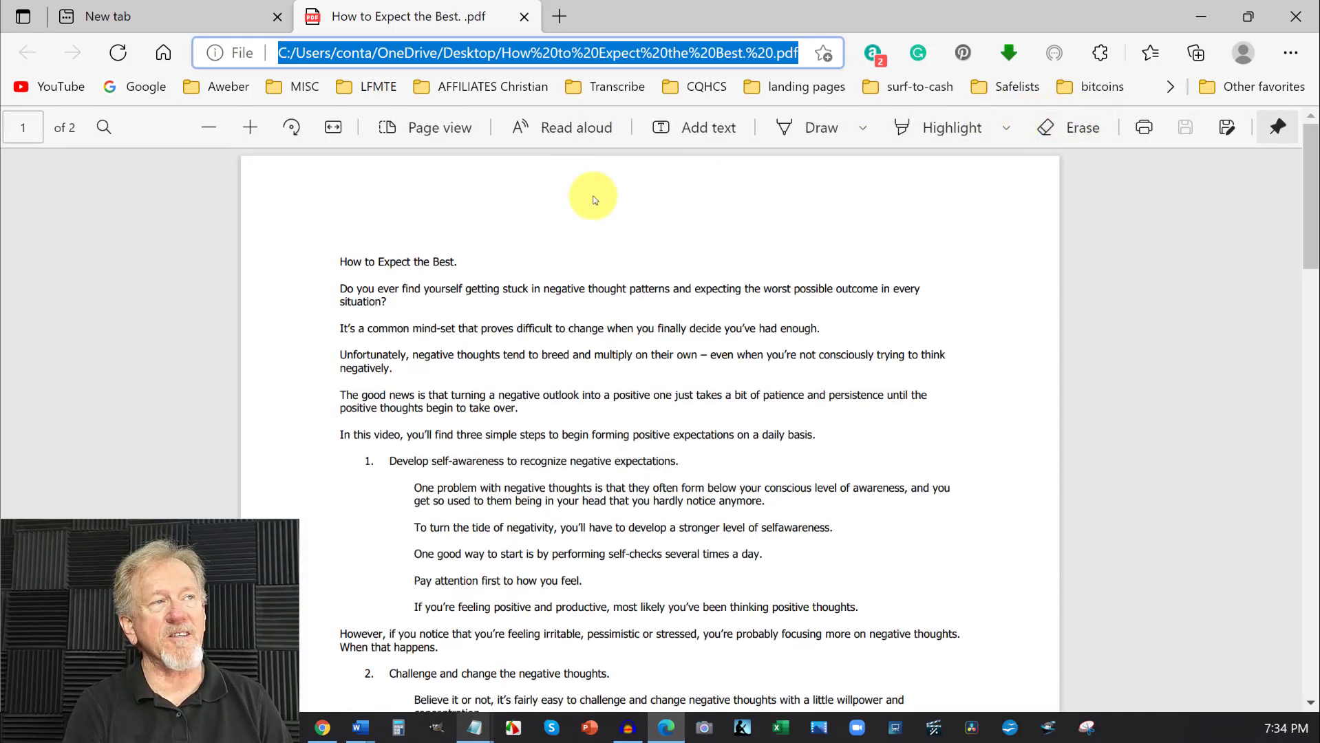
- Close Edge's empty new tab and open the Settings and more menu
{"action": "left_click", "coordinate": [278, 16]}
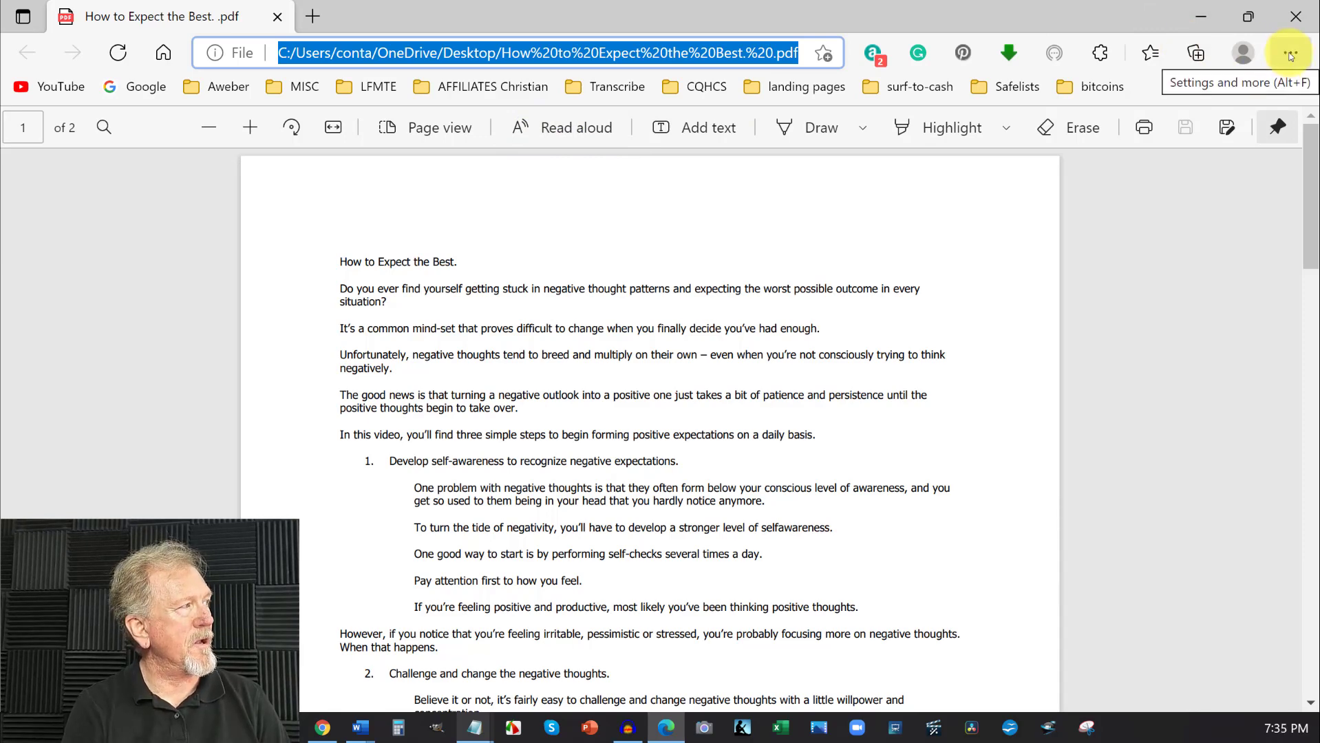
{"action": "left_click", "coordinate": [1290, 54]}
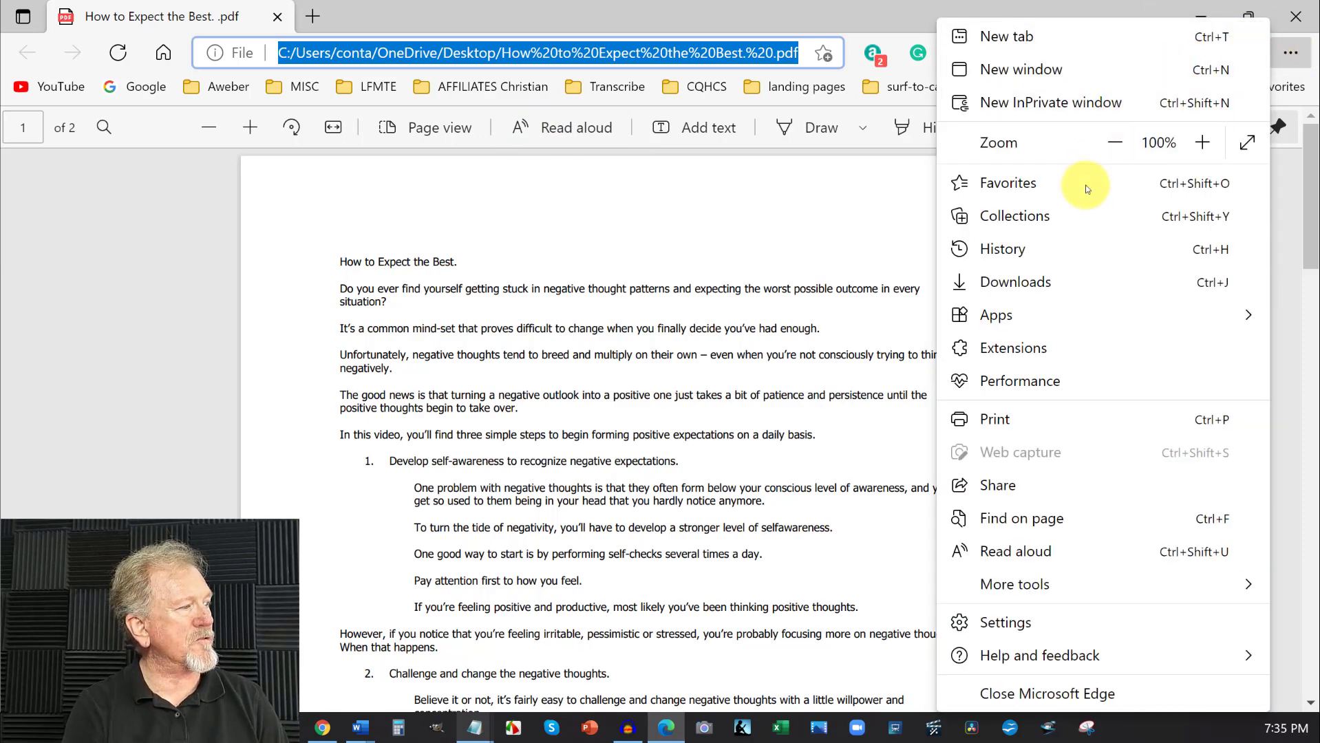
- Start read aloud on the PDF, pause it, and expand the voice list
{"action": "left_click", "coordinate": [999, 553]}
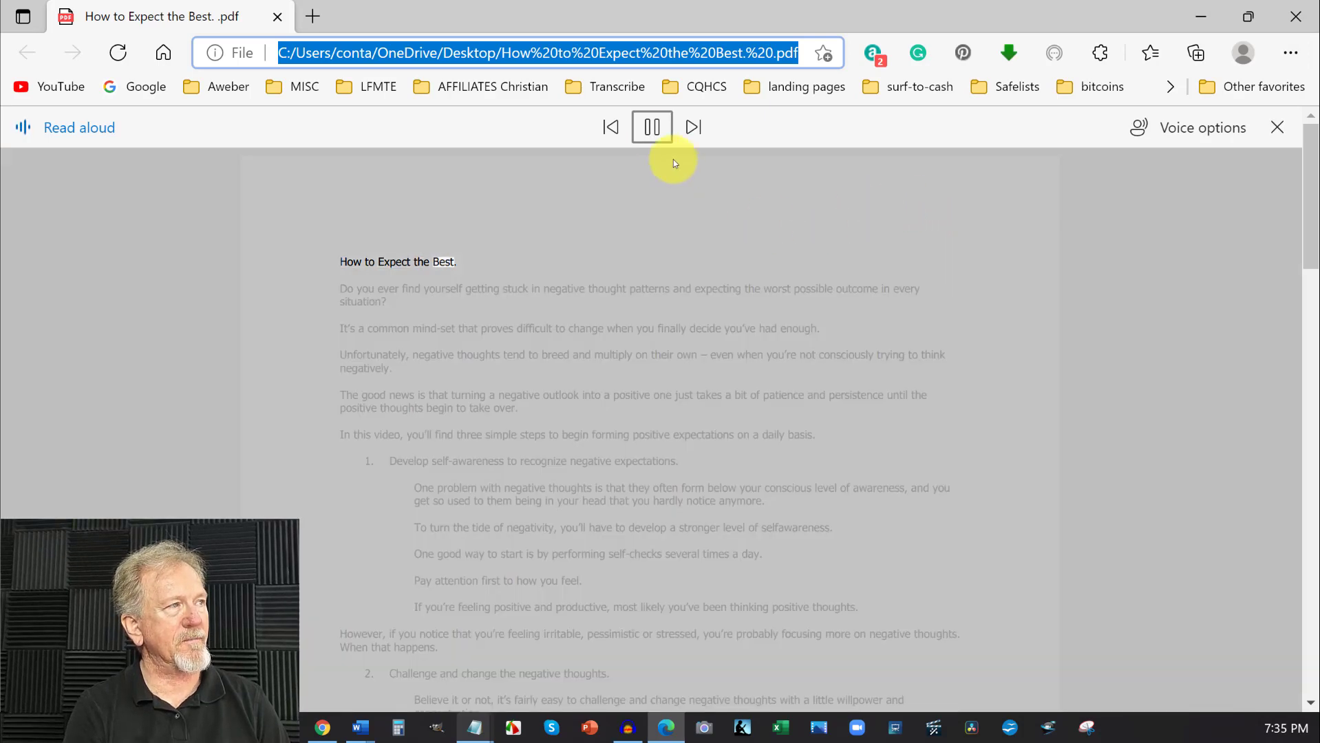
{"action": "left_click", "coordinate": [651, 126]}
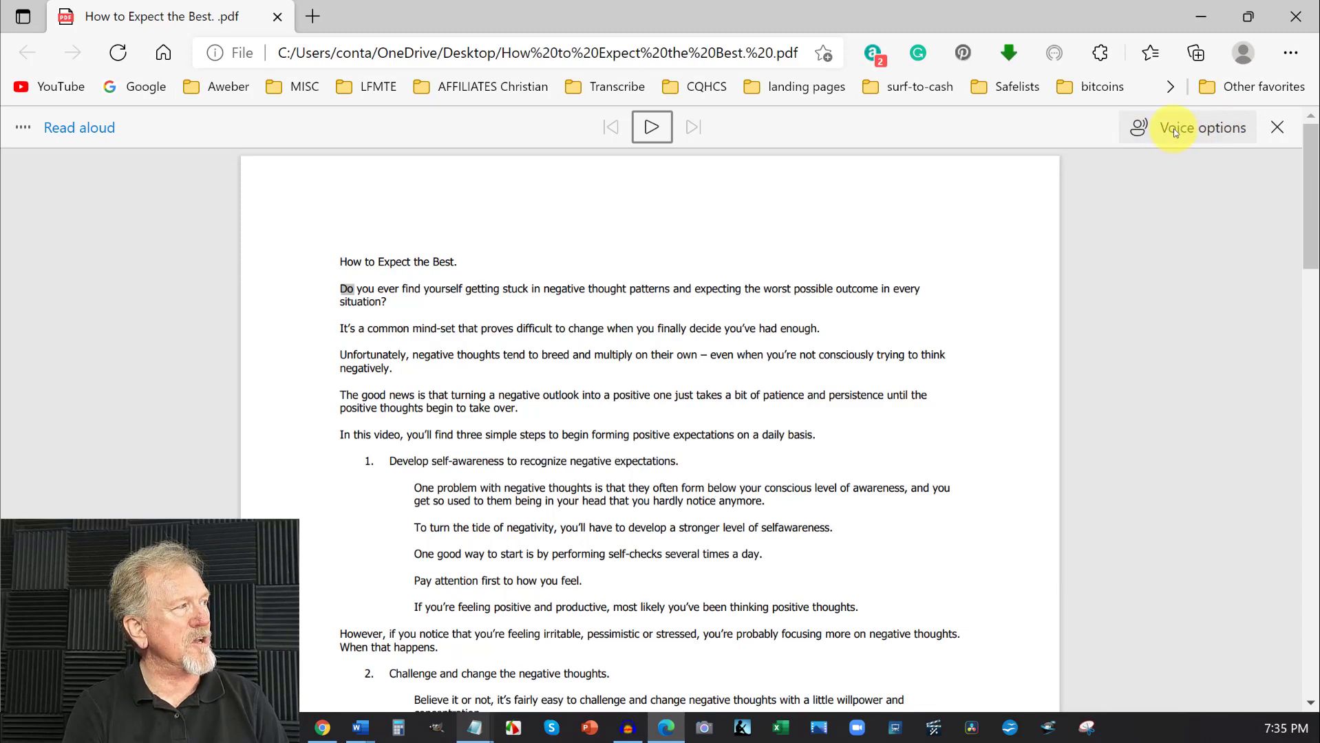
{"action": "left_click", "coordinate": [1175, 132]}
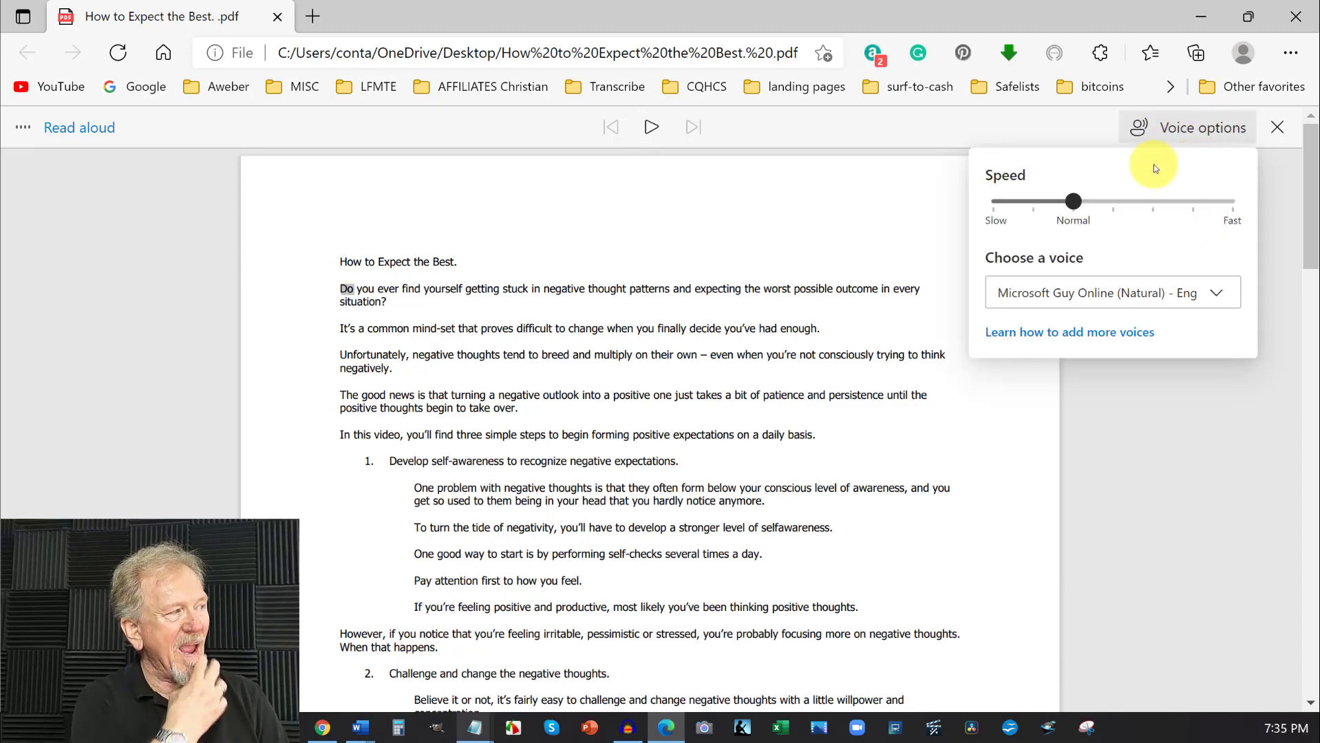
{"action": "left_click", "coordinate": [1215, 296]}
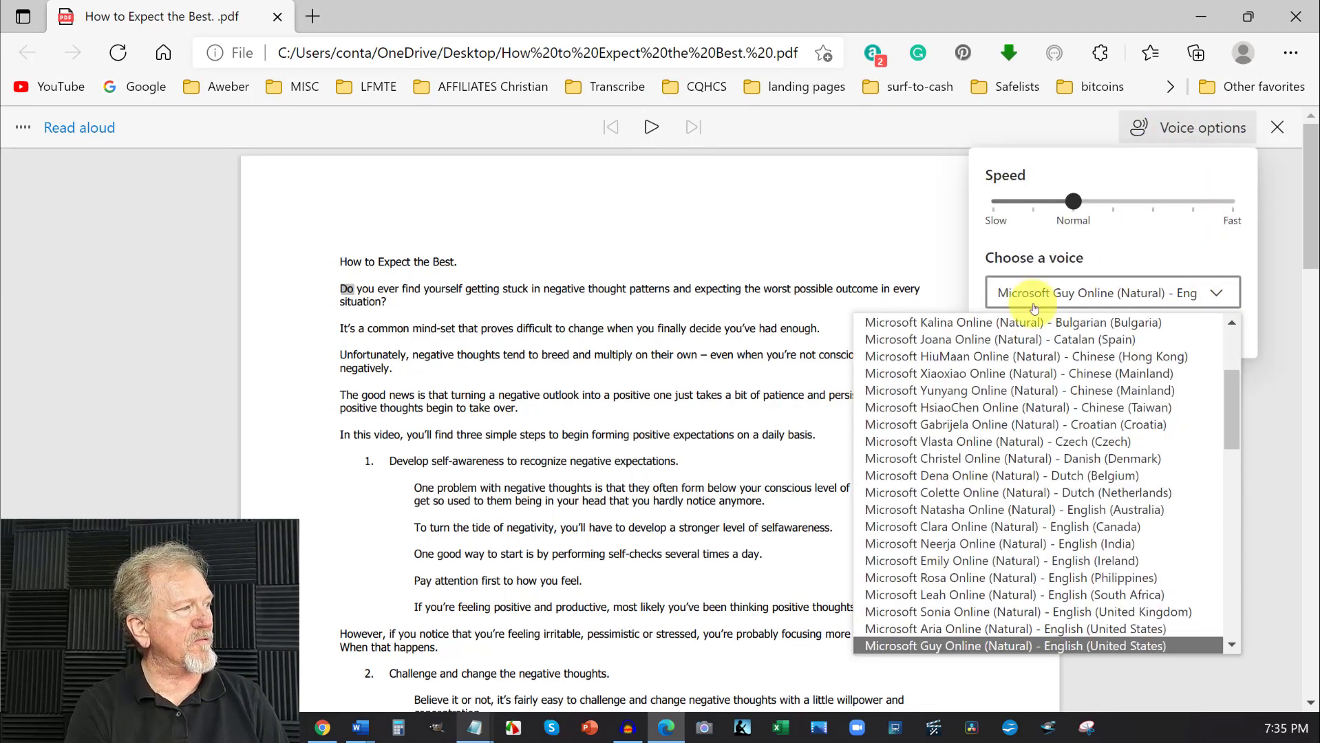
- Browse the available voices, close the list without changing voice, then reopen it
{"action": "scroll", "coordinate": [1051, 344], "scroll_direction": "up", "scroll_amount": 3}
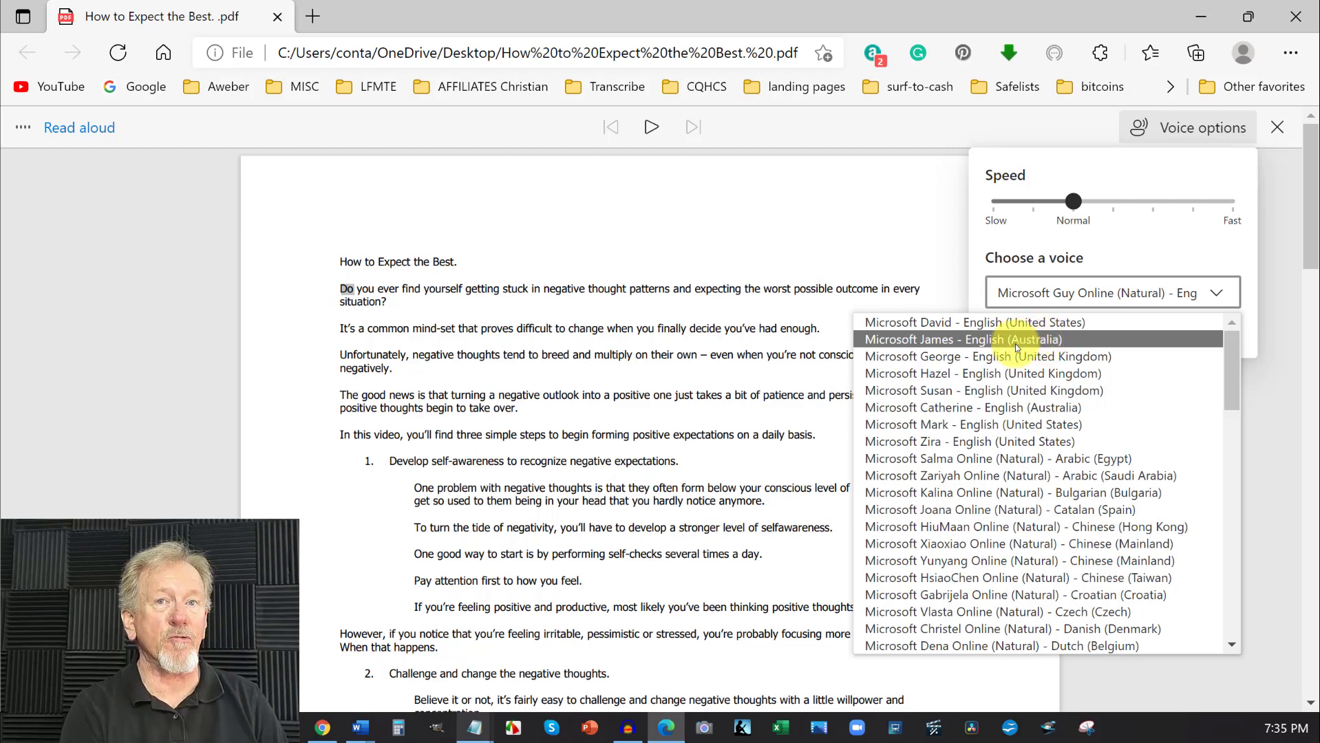
{"action": "scroll", "coordinate": [1016, 383], "scroll_direction": "down", "scroll_amount": 1}
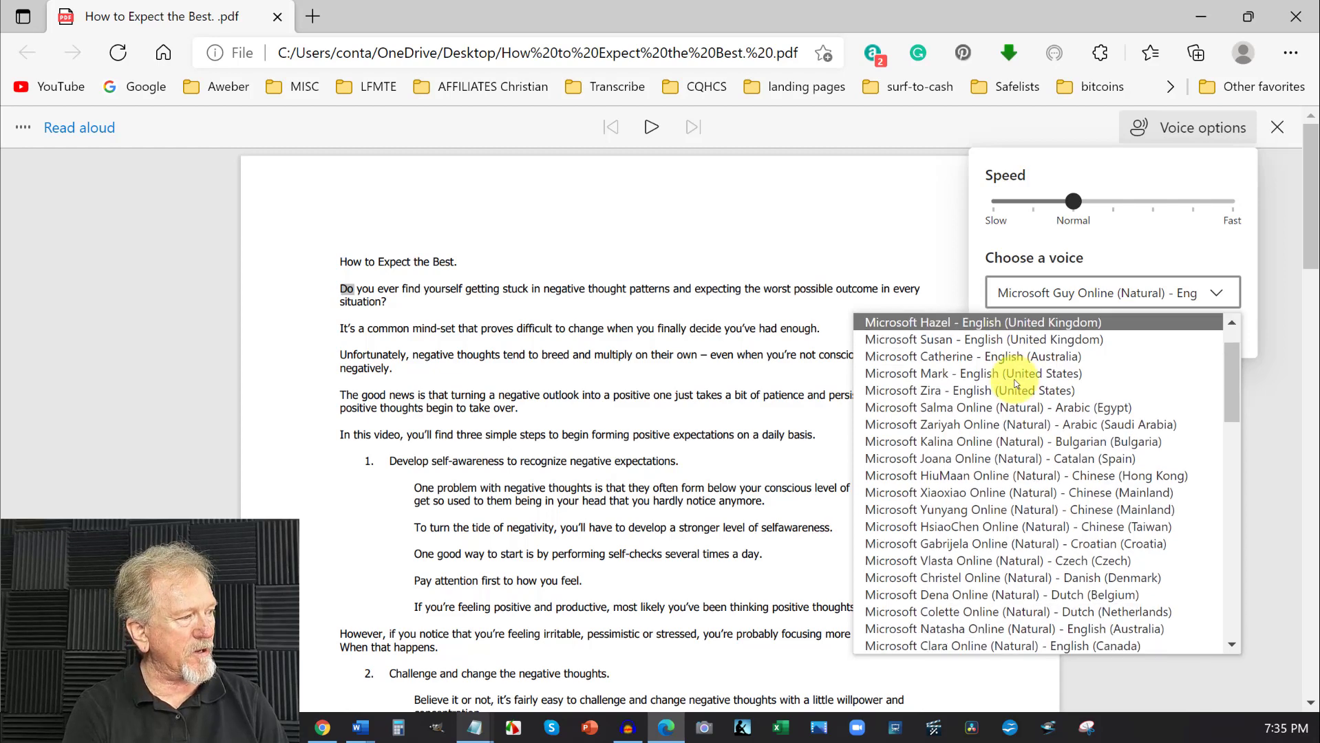
{"action": "scroll", "coordinate": [1016, 383], "scroll_direction": "down", "scroll_amount": 1}
{"action": "scroll", "coordinate": [1014, 385], "scroll_direction": "down", "scroll_amount": 2}
{"action": "scroll", "coordinate": [1013, 386], "scroll_direction": "down", "scroll_amount": 1}
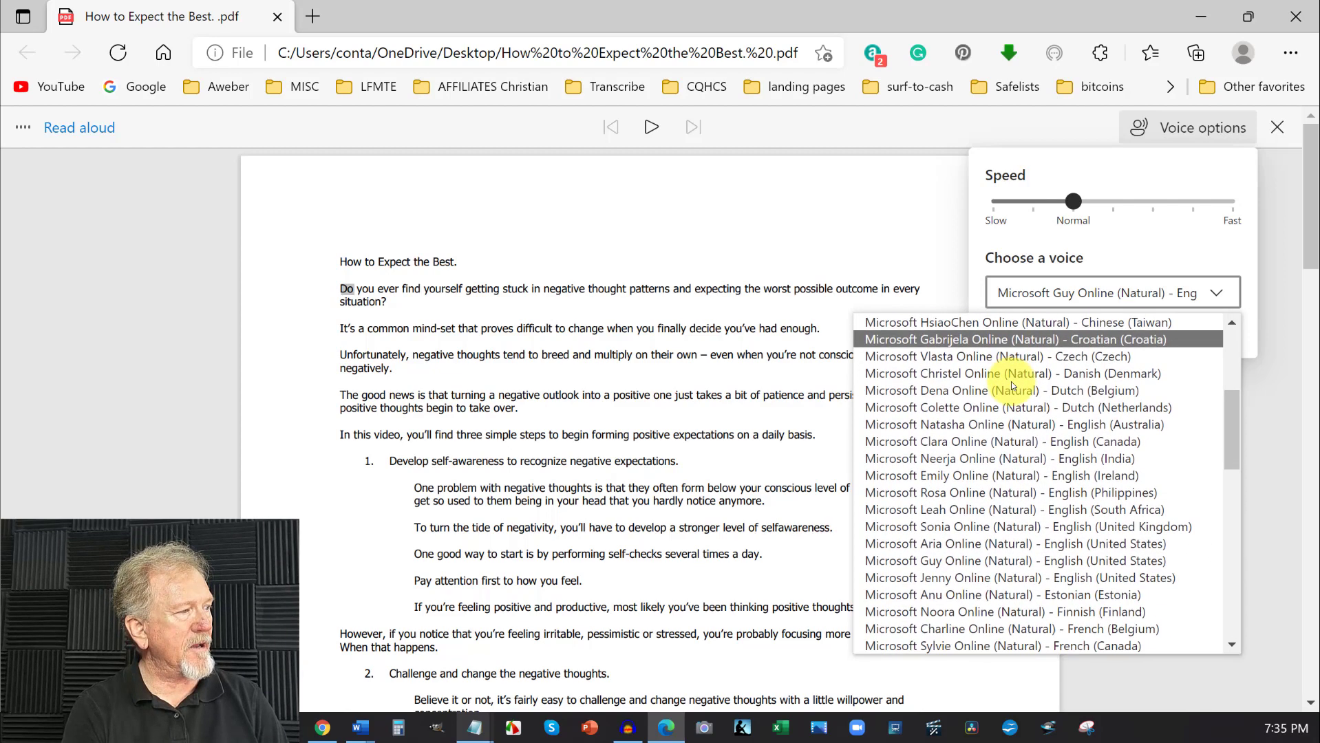
{"action": "left_click", "coordinate": [904, 566]}
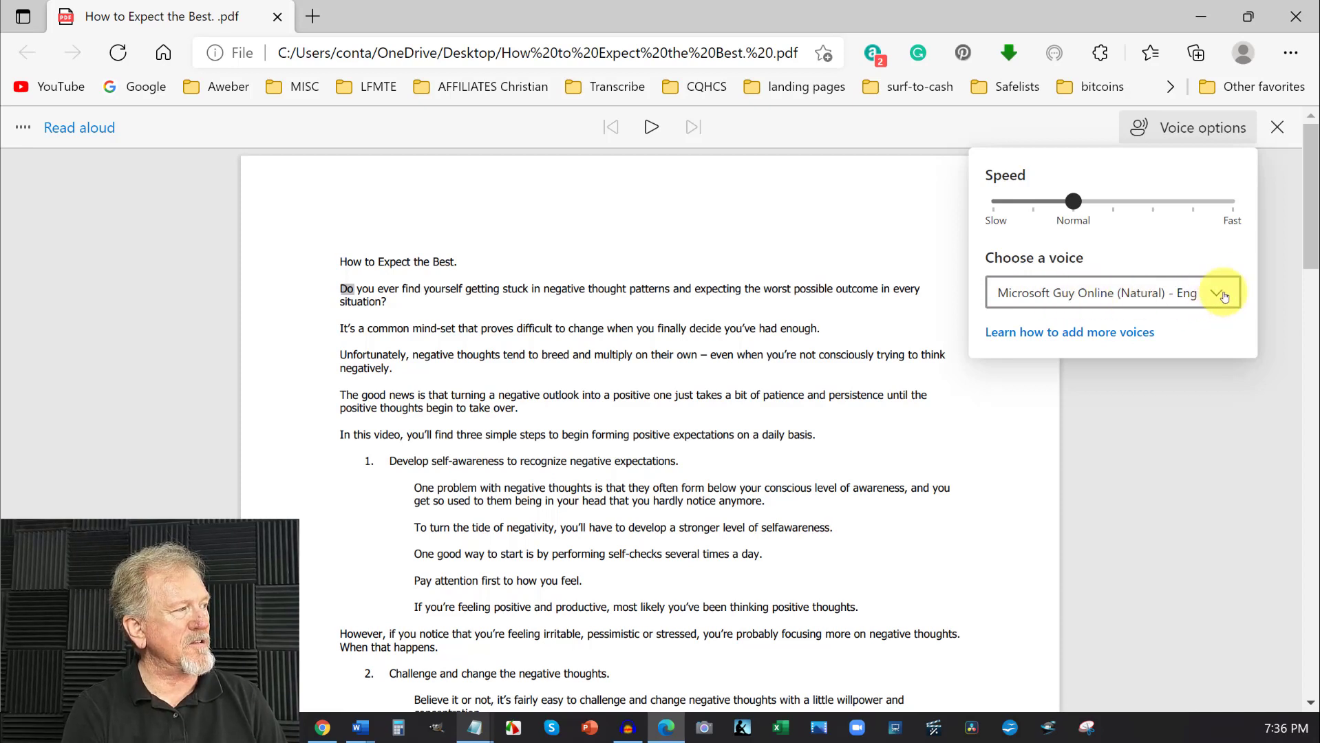
{"action": "left_click", "coordinate": [1222, 297]}
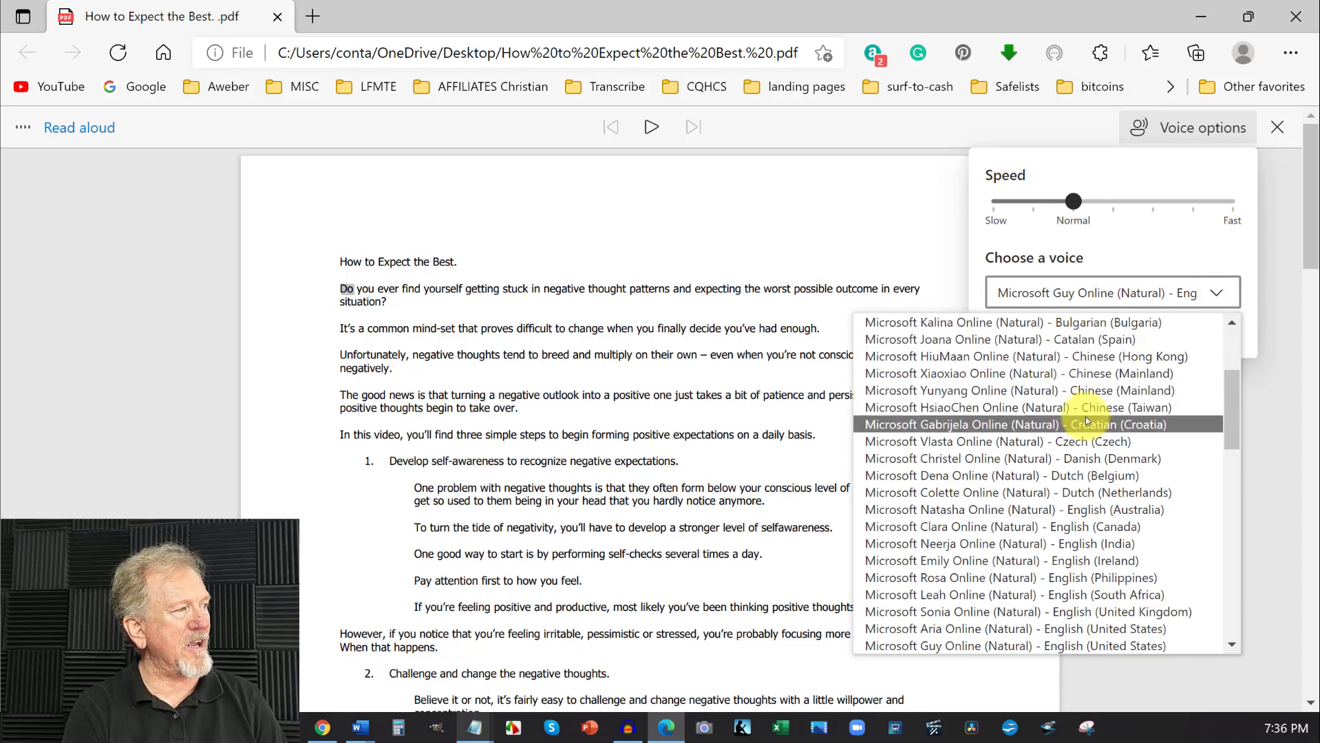
{"action": "scroll", "coordinate": [1088, 421], "scroll_direction": "up", "scroll_amount": 3}
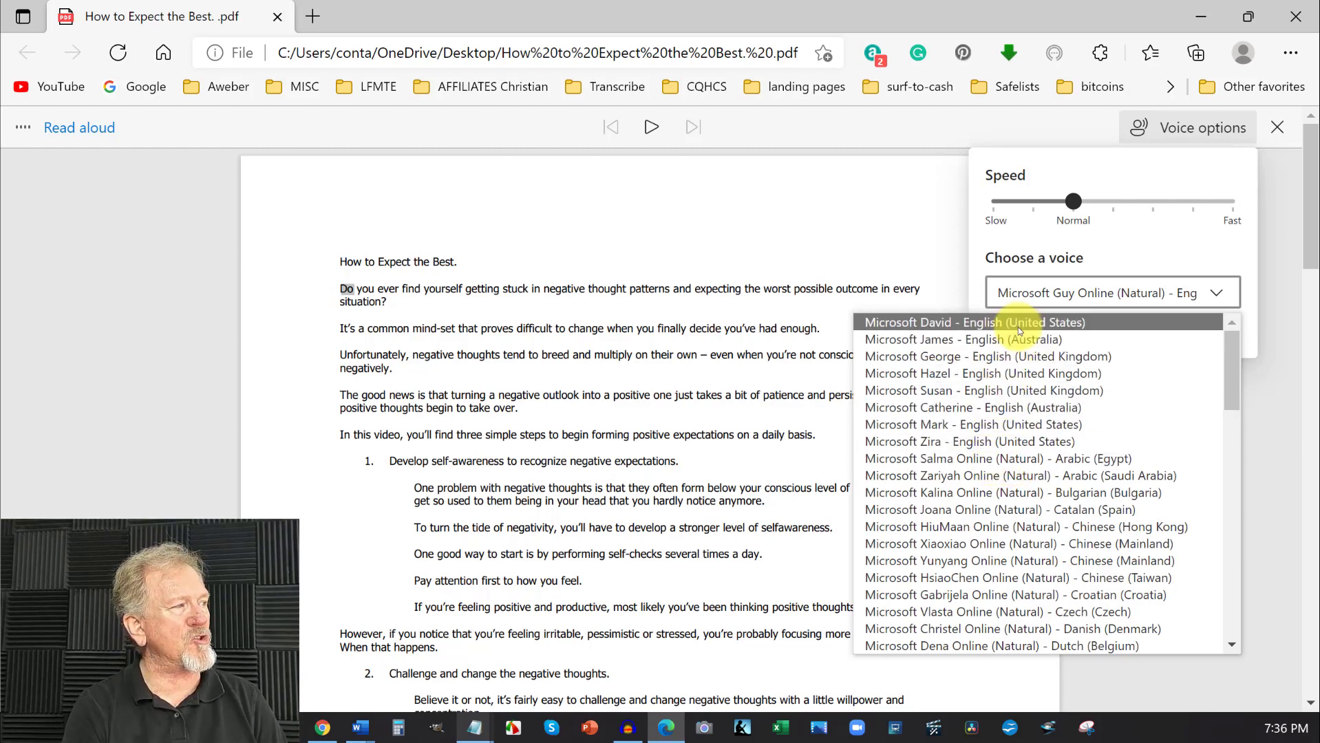
- Select Microsoft David - English (United States) and preview it briefly
{"action": "left_click", "coordinate": [923, 328]}
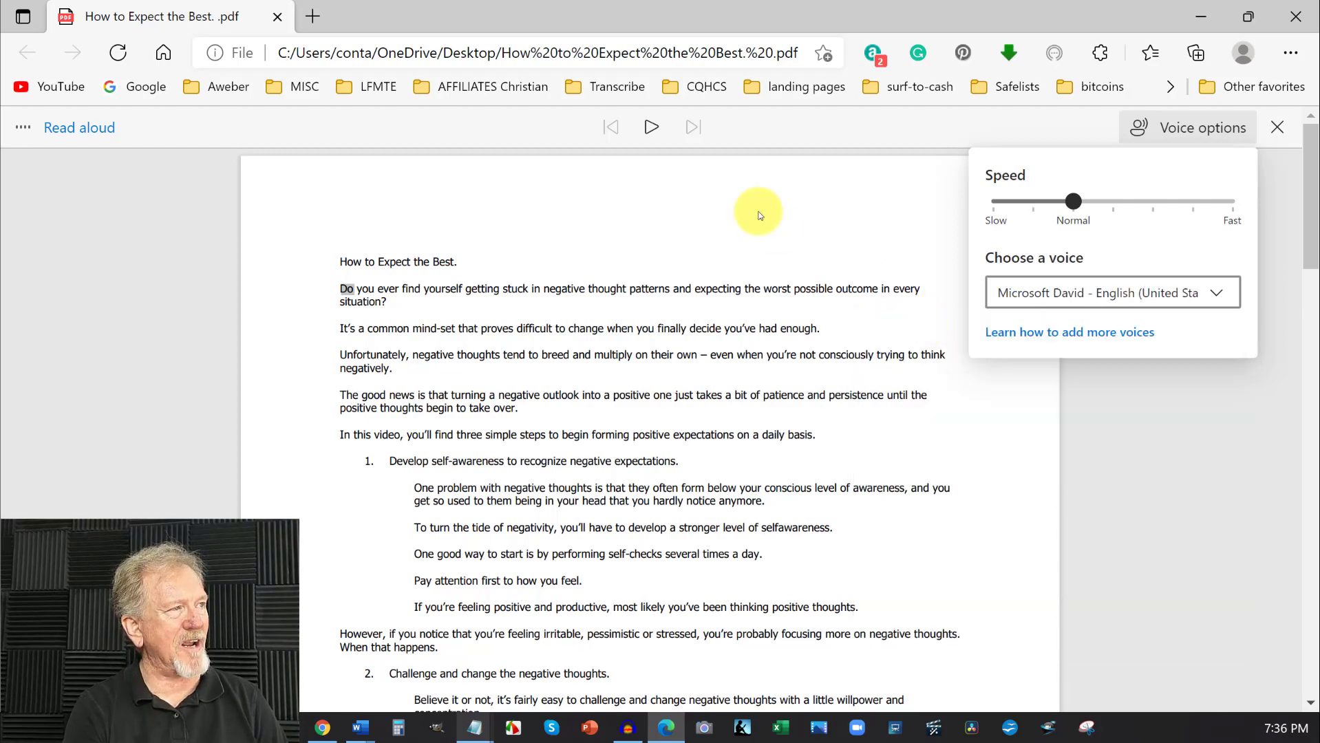
{"action": "left_click", "coordinate": [650, 129]}
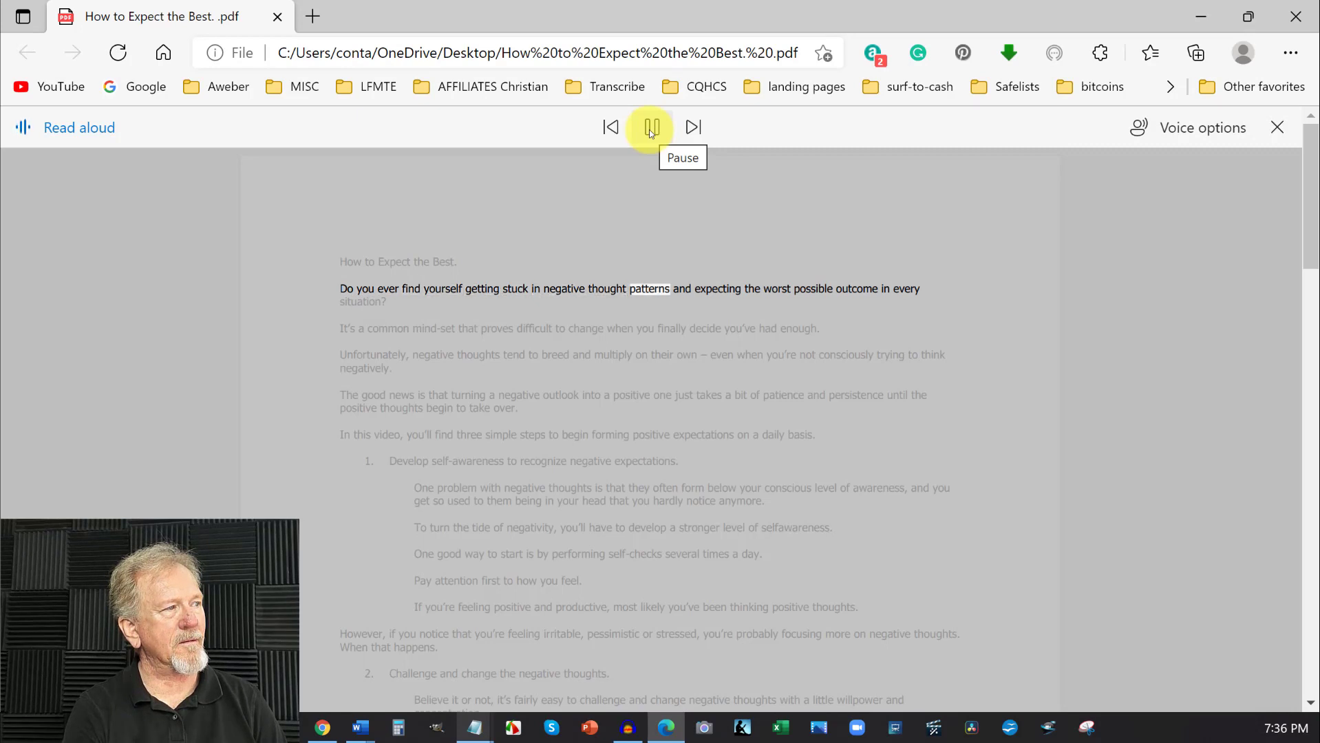
{"action": "left_click", "coordinate": [650, 128]}
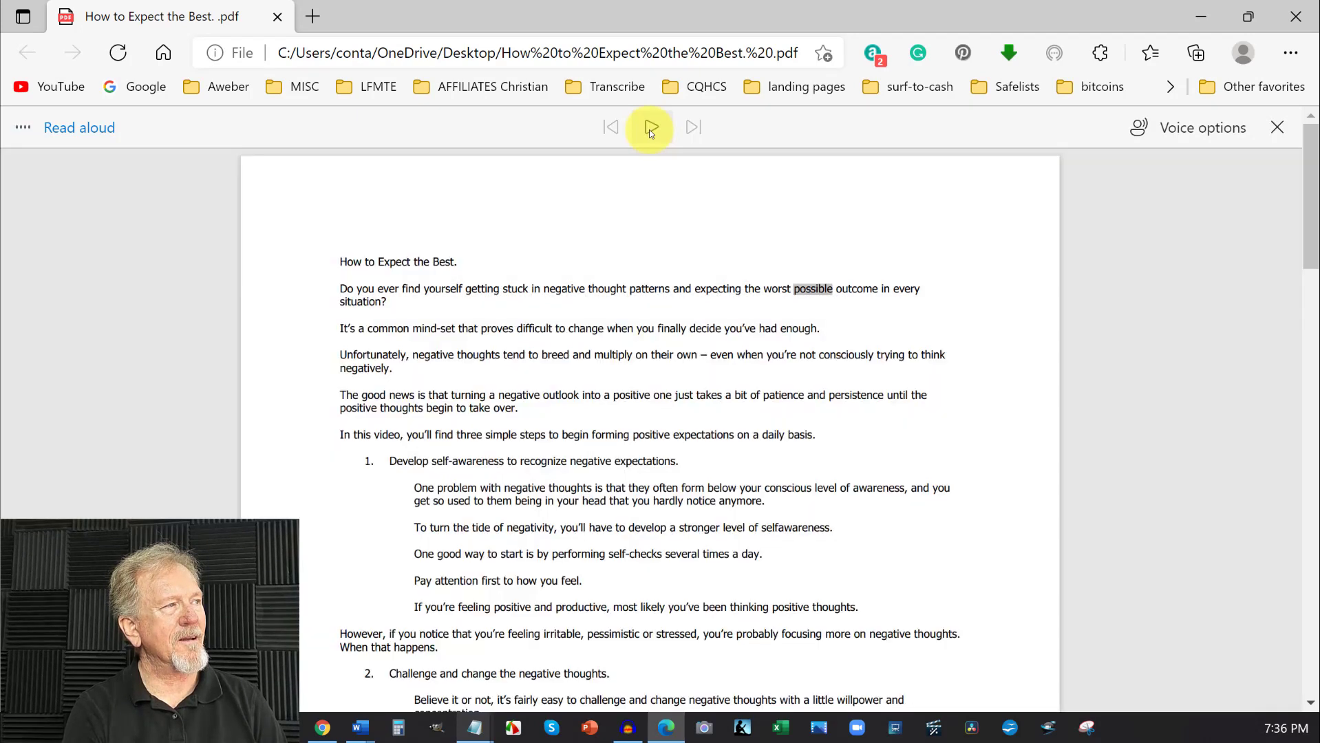
- Reopen the voice settings and scroll through the list of voices
{"action": "left_click", "coordinate": [1205, 129]}
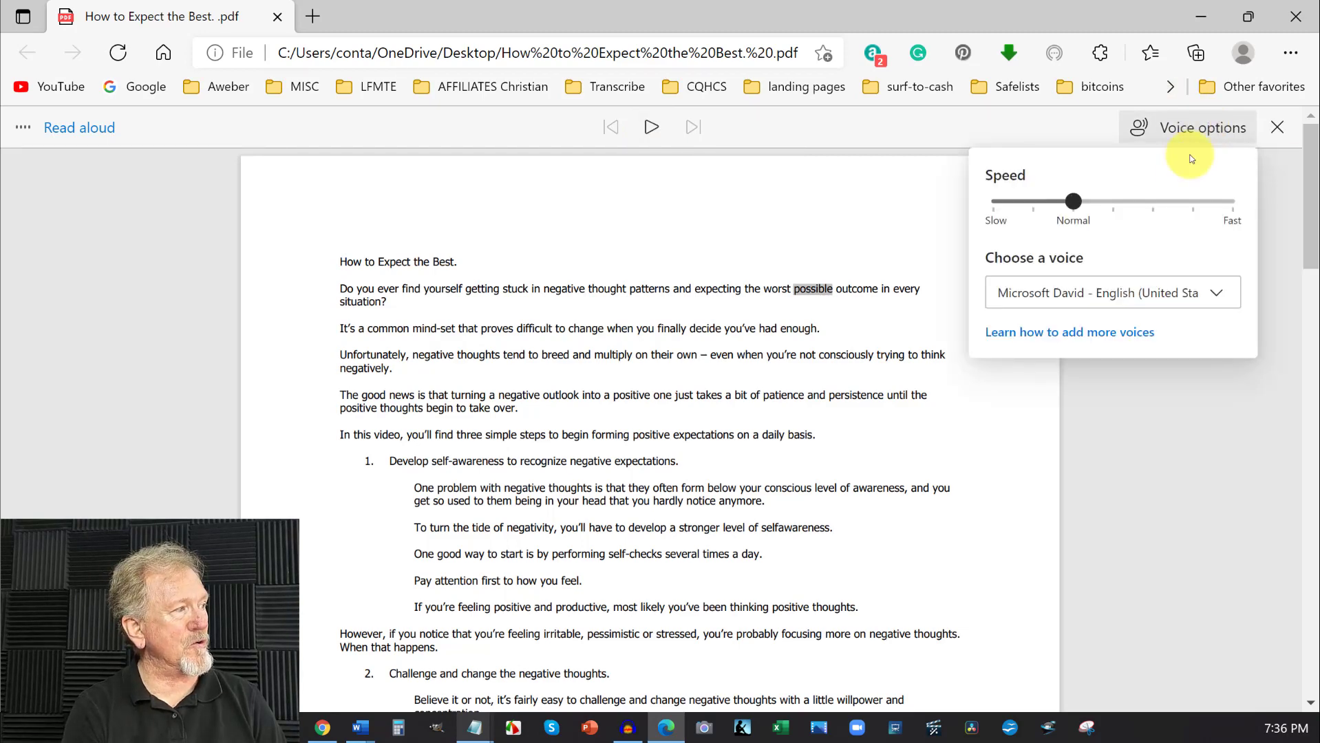
{"action": "left_click", "coordinate": [1218, 295]}
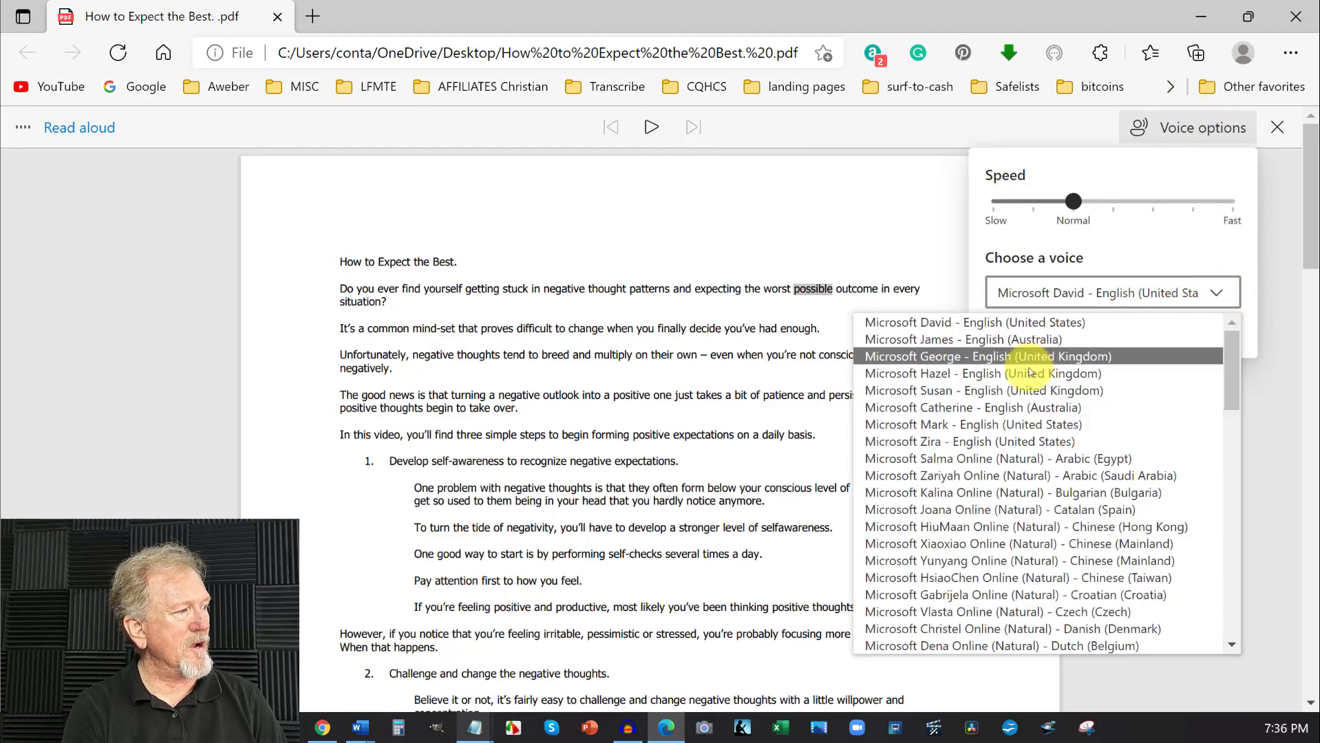
{"action": "scroll", "coordinate": [1027, 369], "scroll_direction": "down", "scroll_amount": 2}
{"action": "scroll", "coordinate": [1027, 369], "scroll_direction": "down", "scroll_amount": 1}
{"action": "scroll", "coordinate": [1027, 368], "scroll_direction": "down", "scroll_amount": 2}
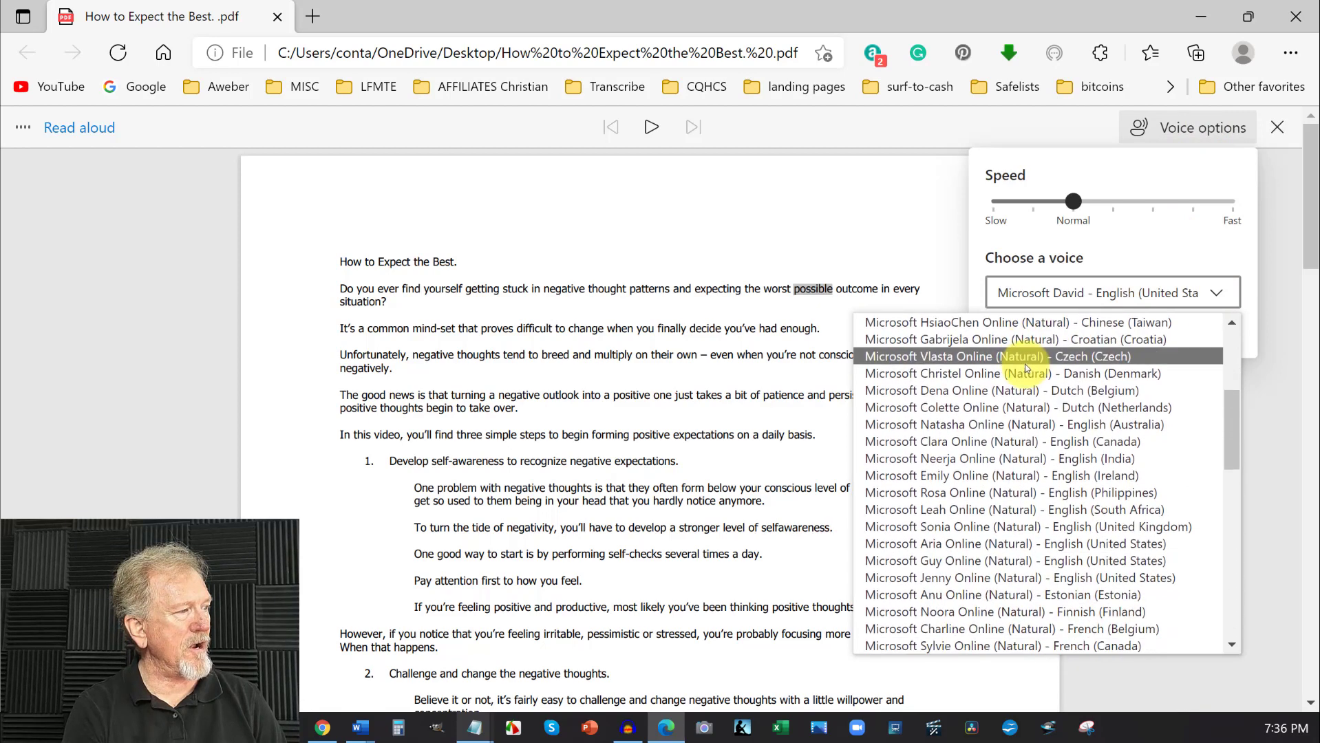
{"action": "scroll", "coordinate": [1026, 369], "scroll_direction": "down", "scroll_amount": 2}
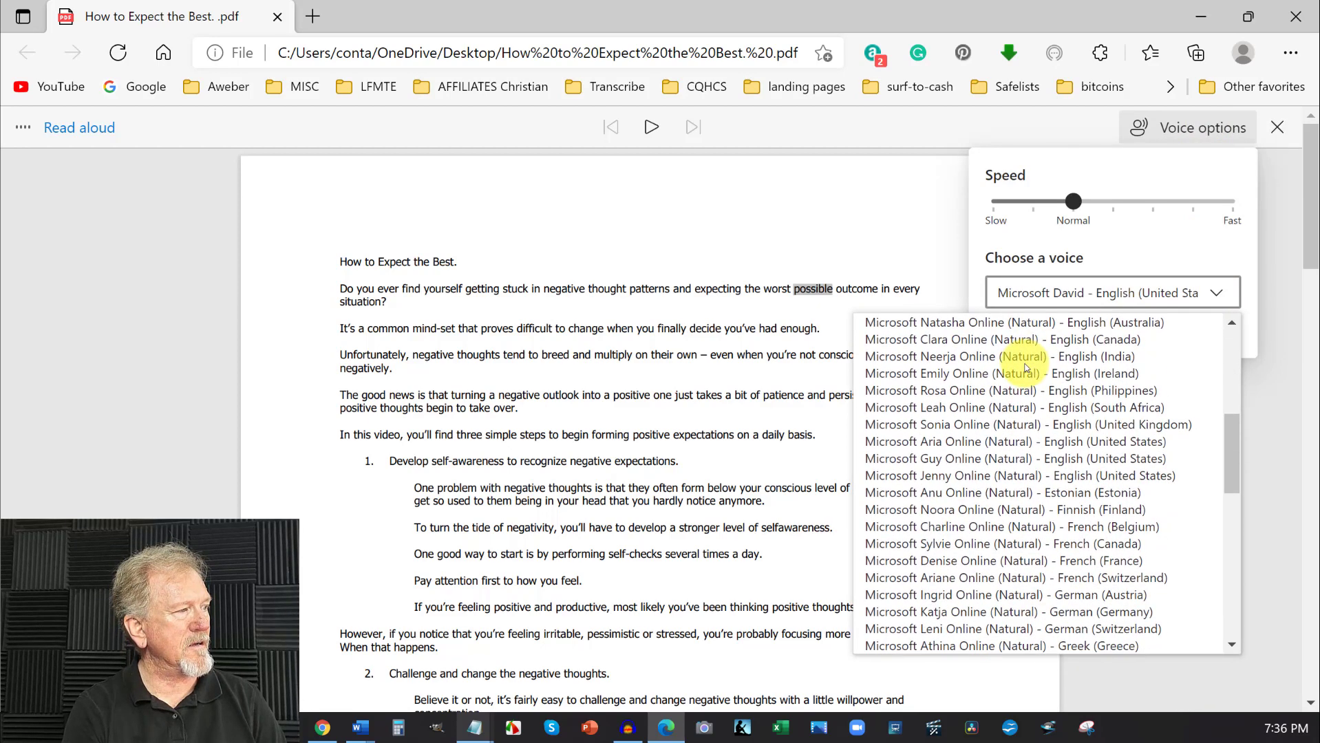
- Choose Microsoft Guy Online (Natural) and preview it reading the article, then pause
{"action": "left_click", "coordinate": [958, 457]}
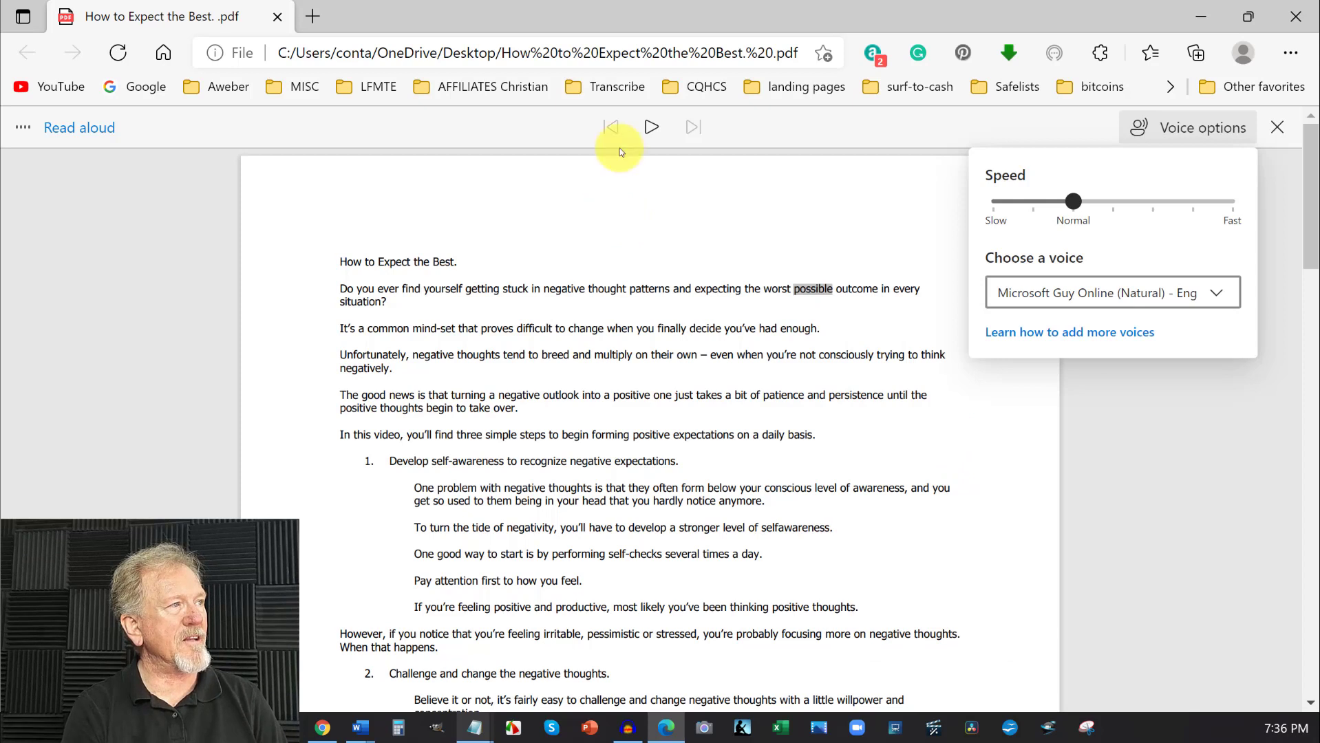
{"action": "left_click", "coordinate": [652, 127]}
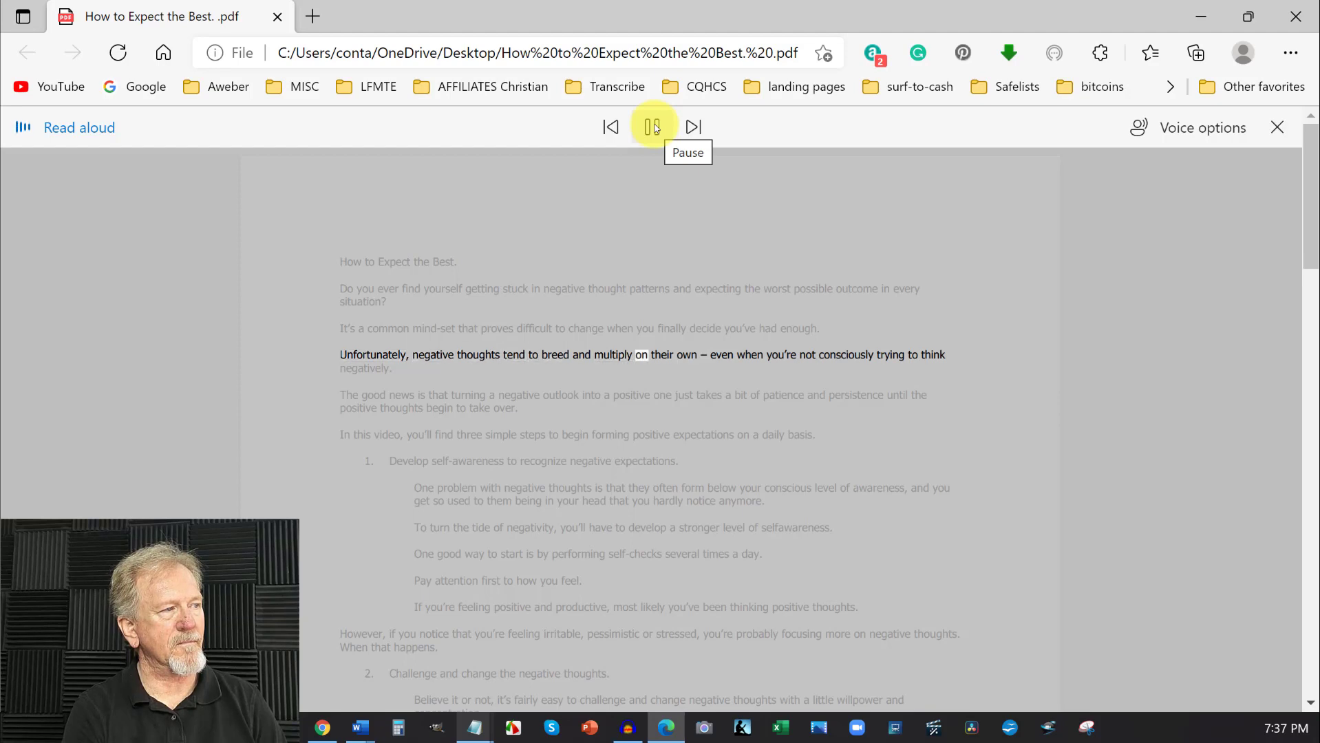
{"action": "left_click", "coordinate": [655, 127]}
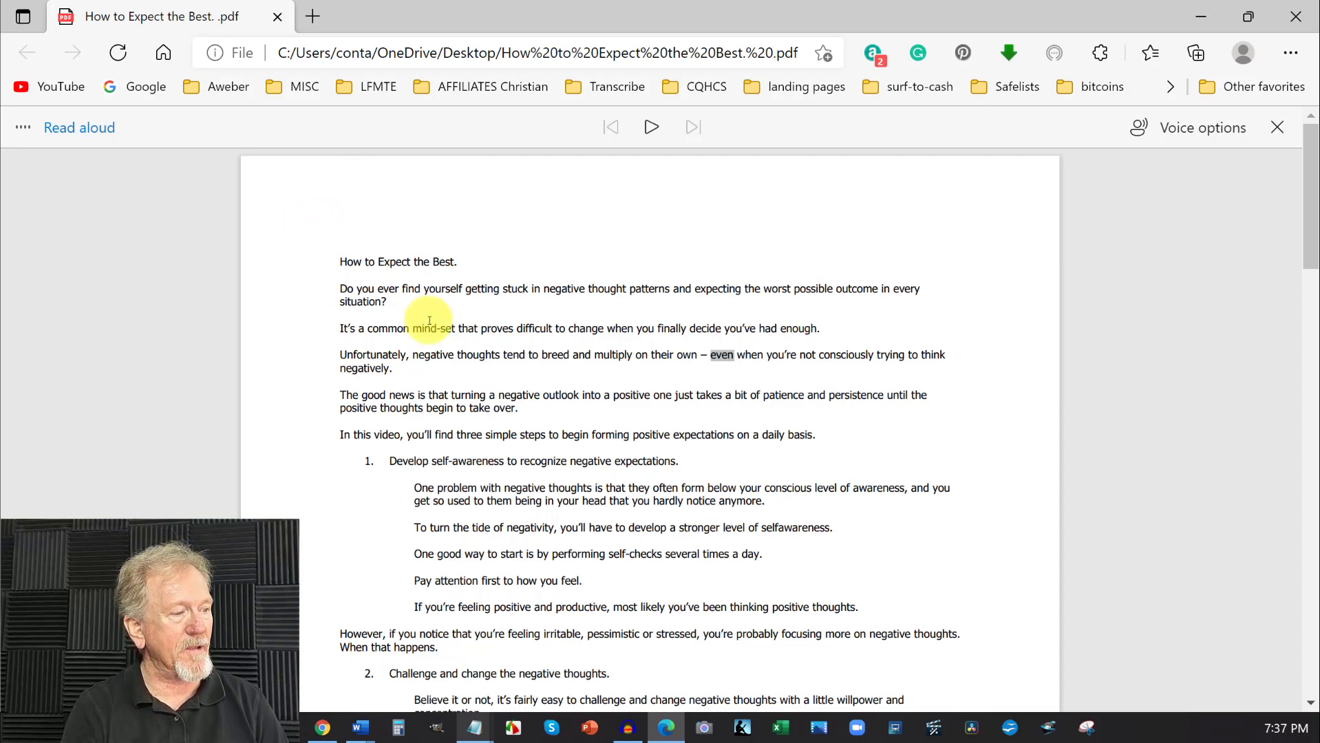
{"action": "left_click", "coordinate": [627, 728]}
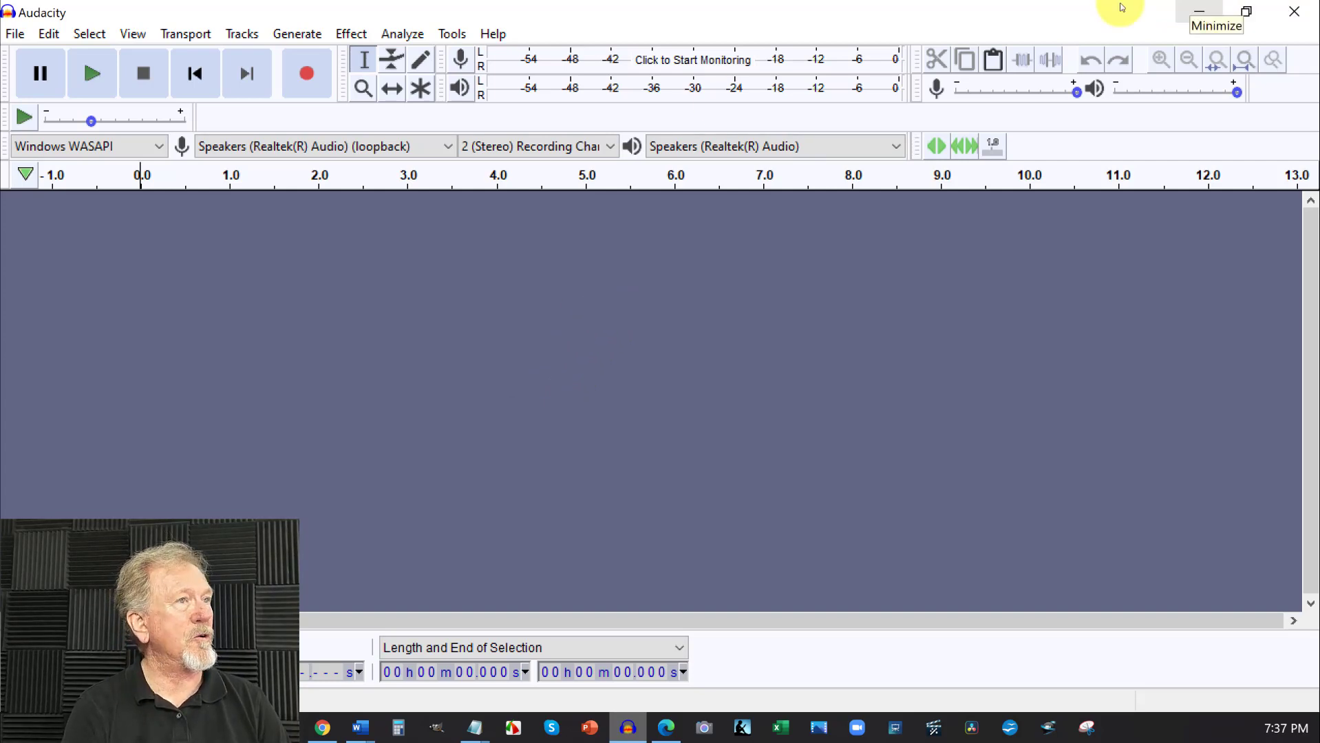
{"action": "left_click", "coordinate": [1198, 11]}
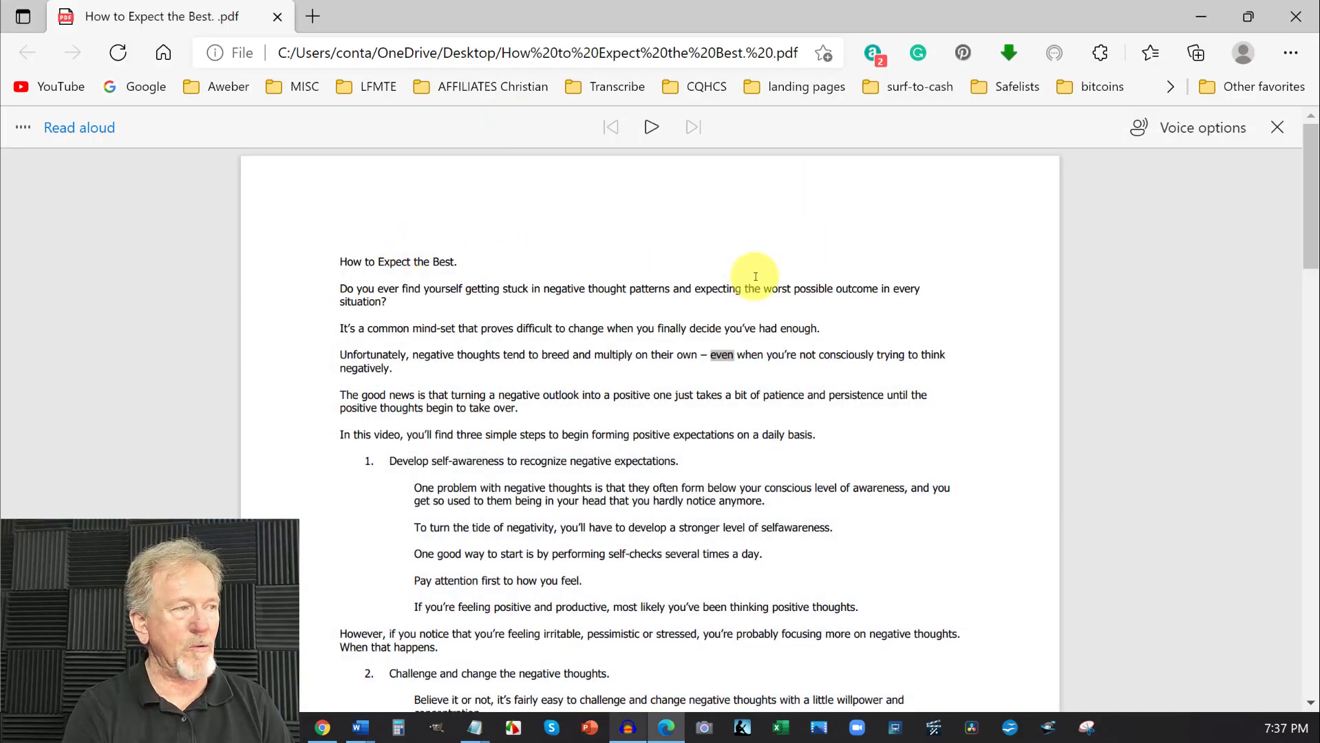
- Zoom the PDF out to a full first page, then briefly play and pause read aloud
{"action": "scroll", "coordinate": [755, 276], "scroll_direction": "down", "scroll_amount": 1}
{"action": "scroll", "coordinate": [755, 275], "scroll_direction": "down", "scroll_amount": 1}
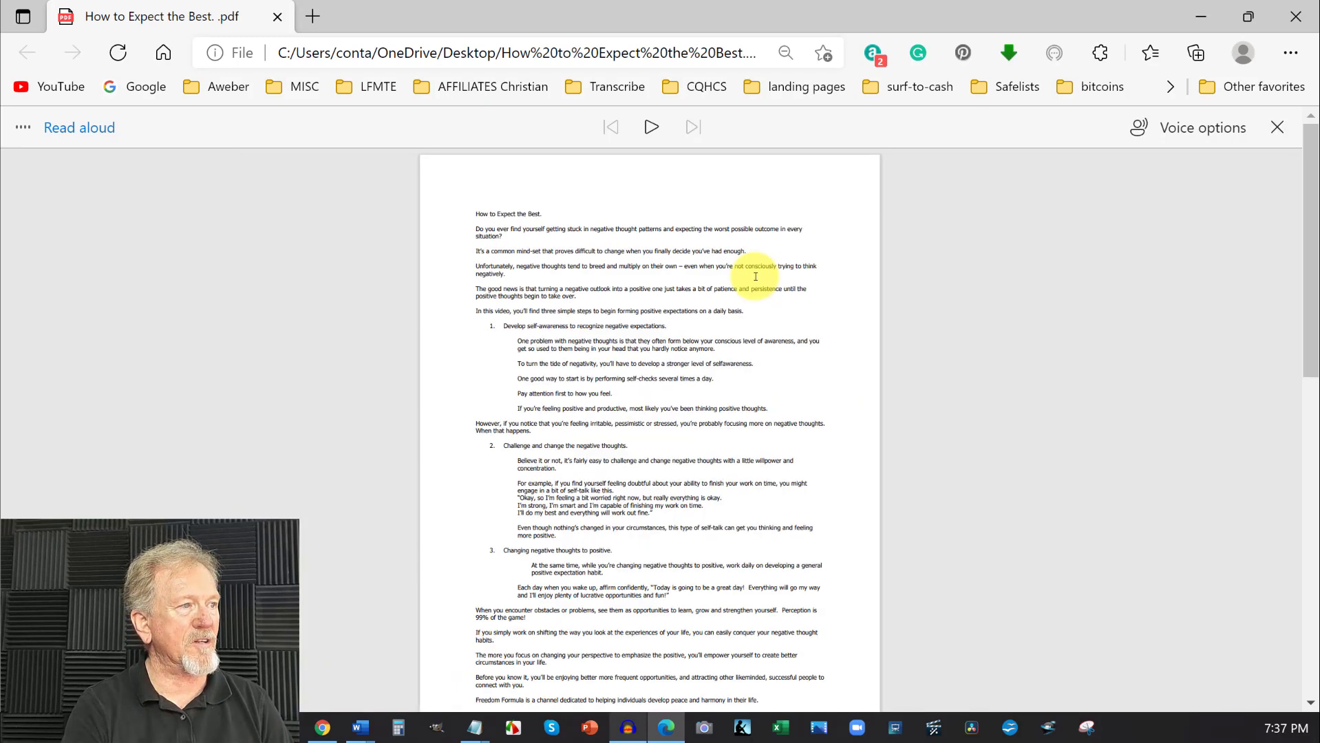
{"action": "scroll", "coordinate": [755, 276], "scroll_direction": "down", "scroll_amount": 1}
{"action": "scroll", "coordinate": [755, 276], "scroll_direction": "down", "scroll_amount": 1}
{"action": "scroll", "coordinate": [755, 276], "scroll_direction": "down", "scroll_amount": 1}
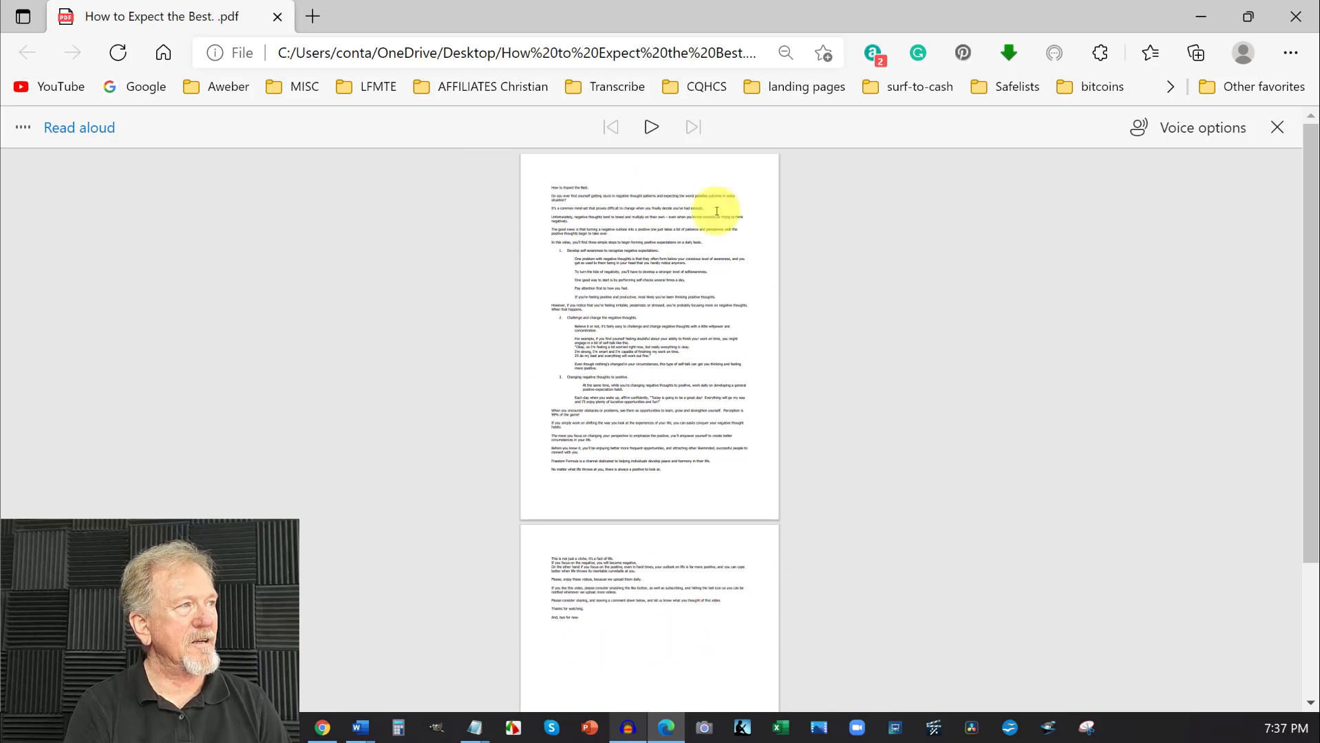
{"action": "left_click", "coordinate": [650, 130]}
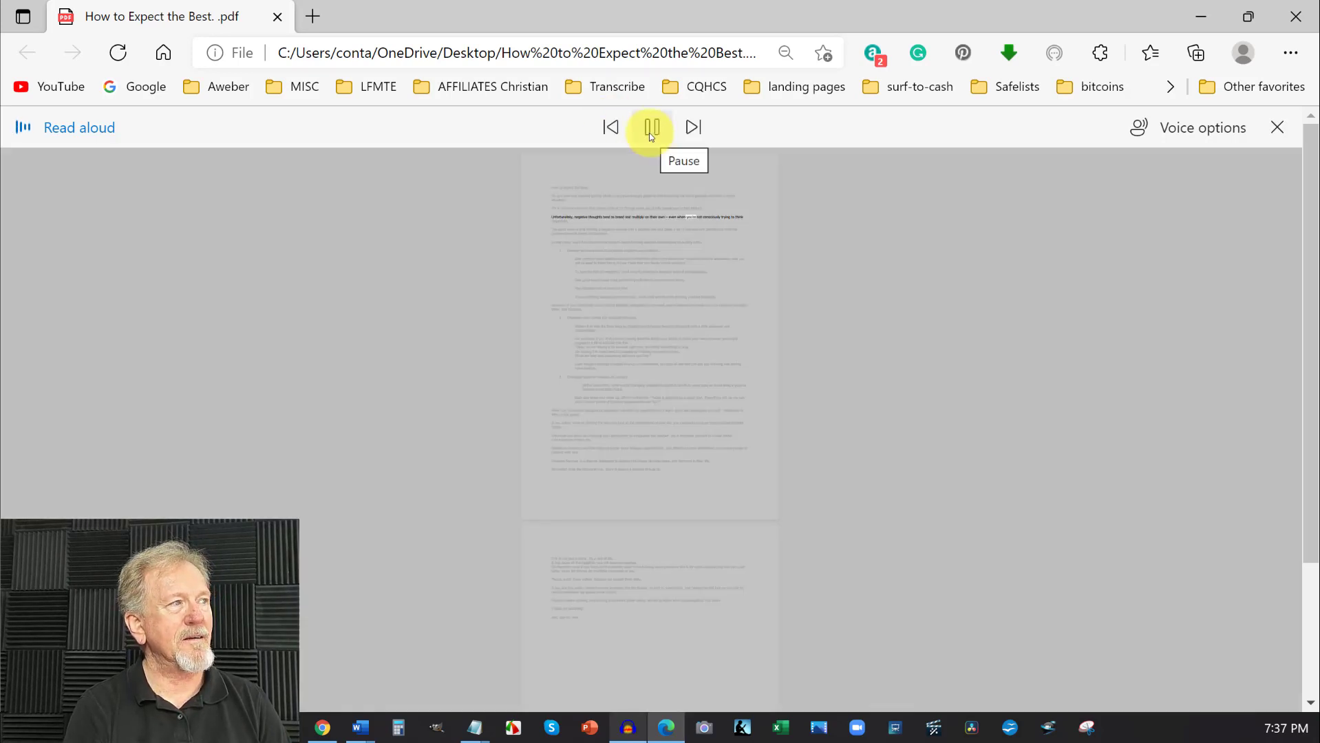
{"action": "left_click", "coordinate": [650, 131]}
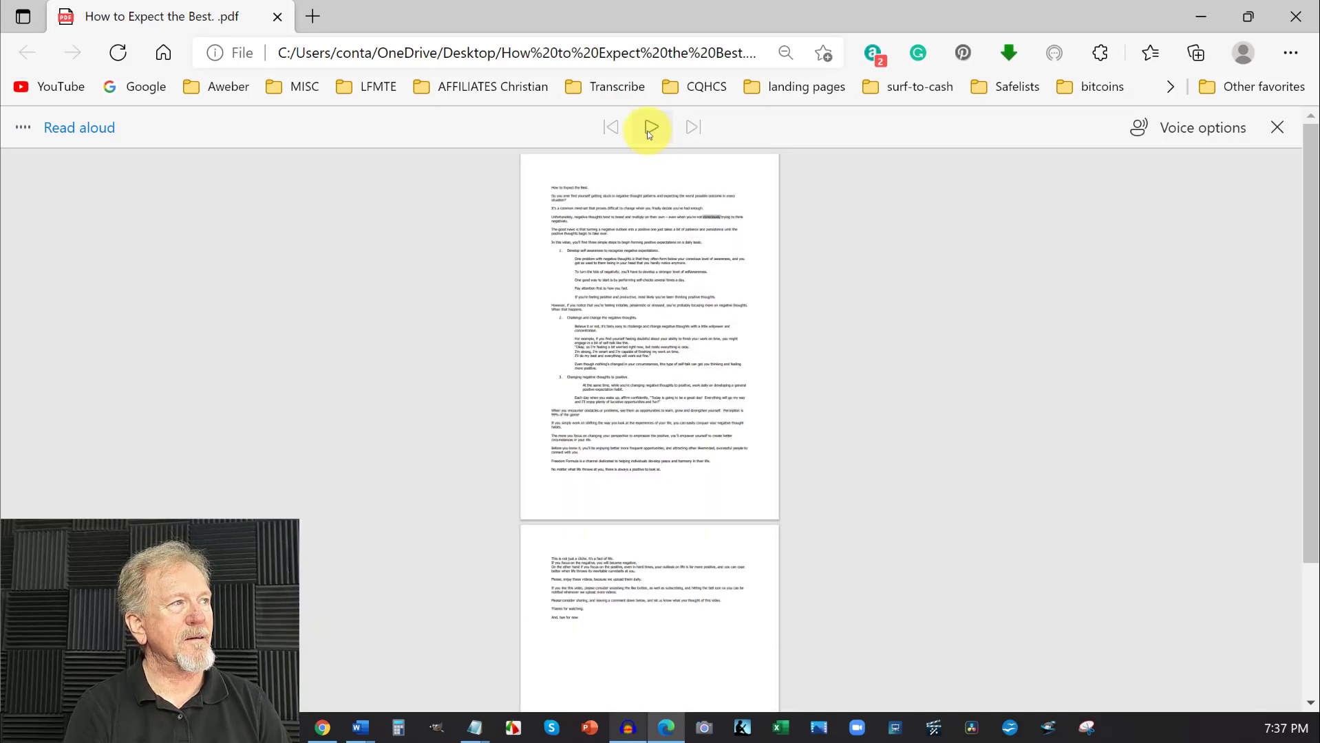
- Minimize Edge and switch to the empty Audacity project
{"action": "left_click", "coordinate": [1199, 16]}
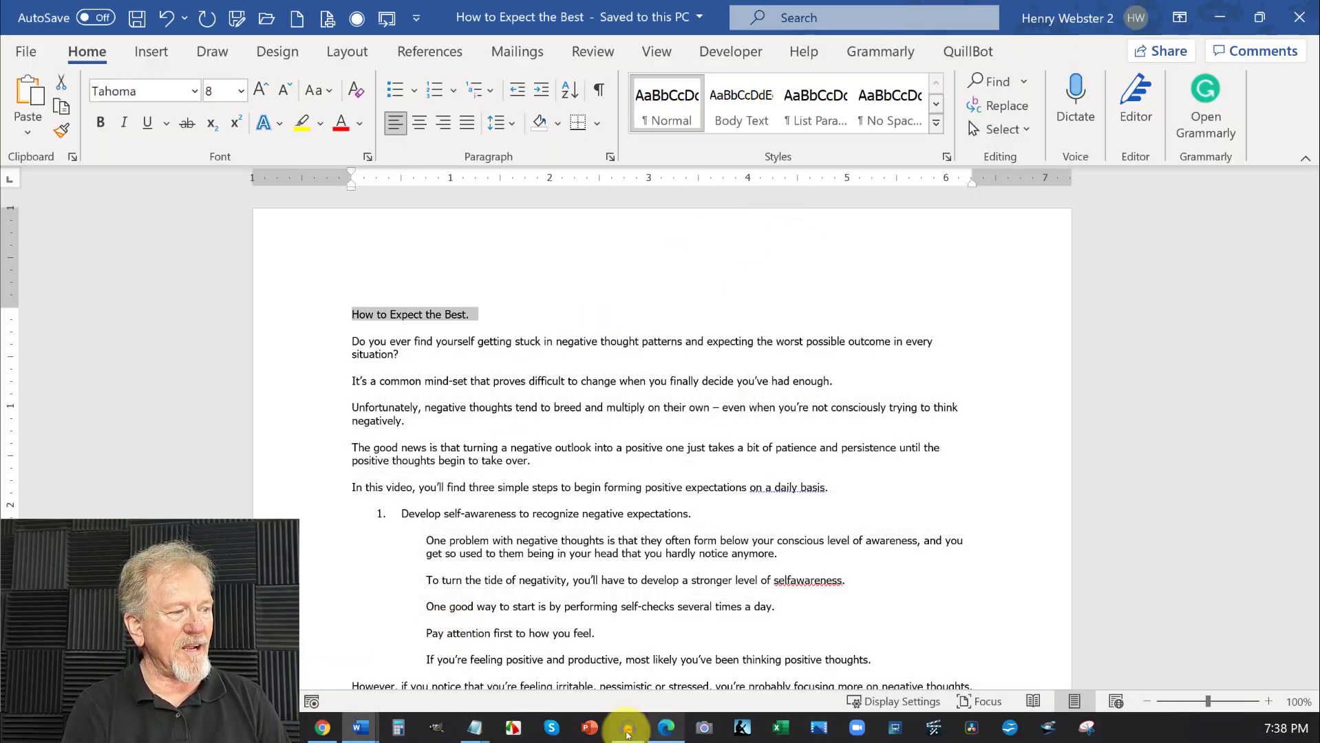
{"action": "left_click", "coordinate": [627, 730]}
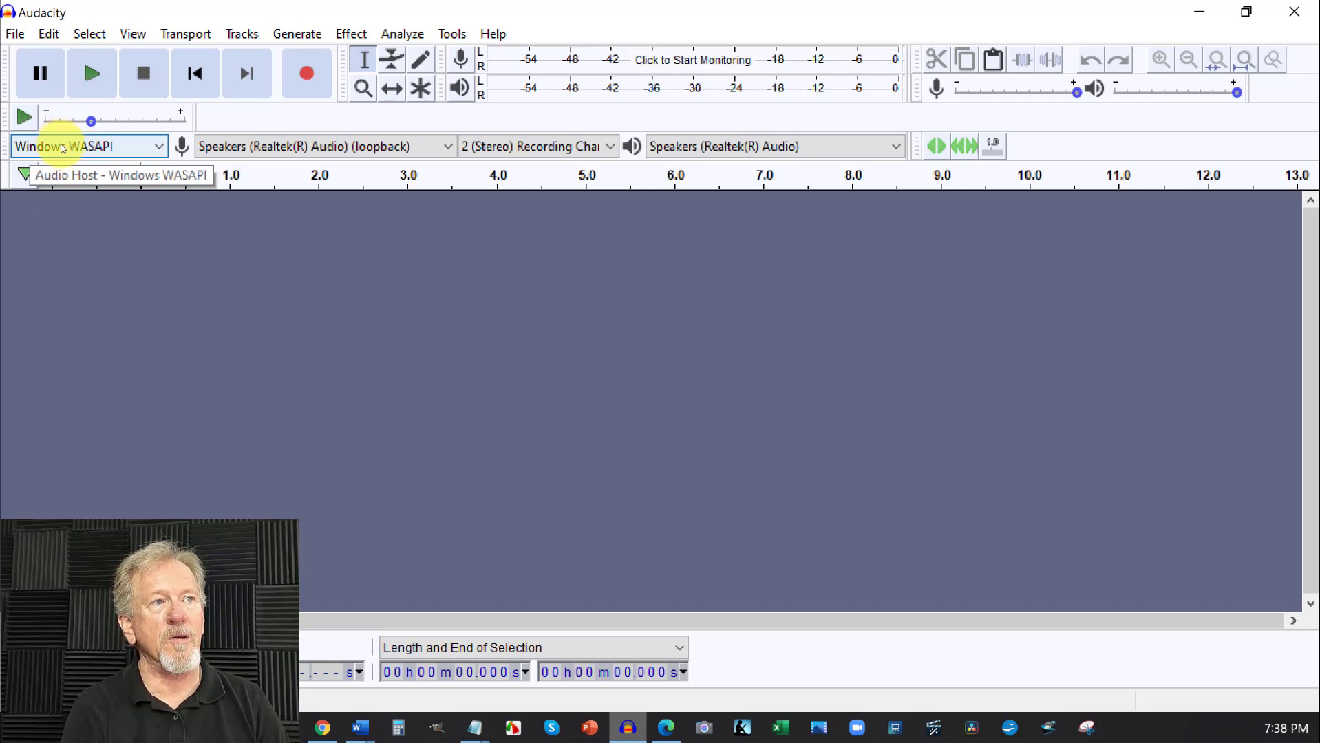
{"action": "left_click", "coordinate": [158, 147]}
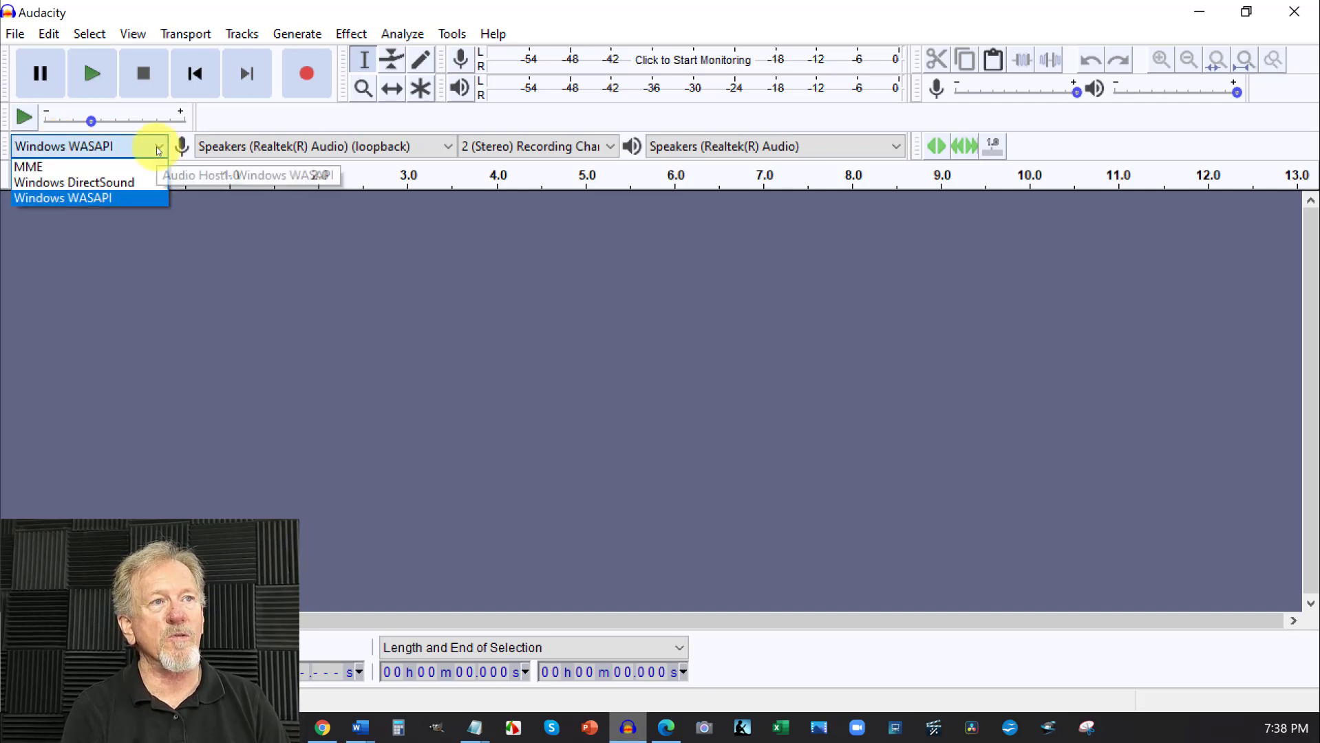
{"action": "left_click", "coordinate": [94, 203]}
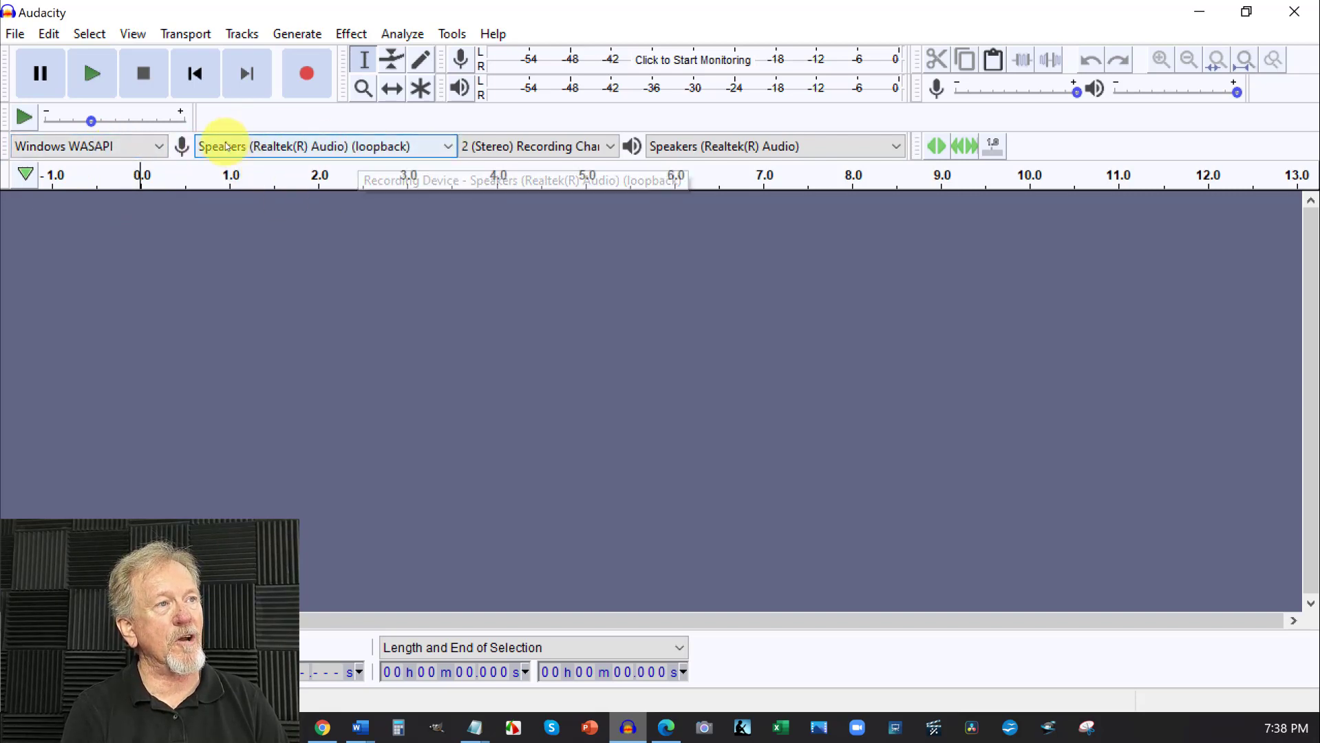
{"action": "left_click", "coordinate": [447, 146]}
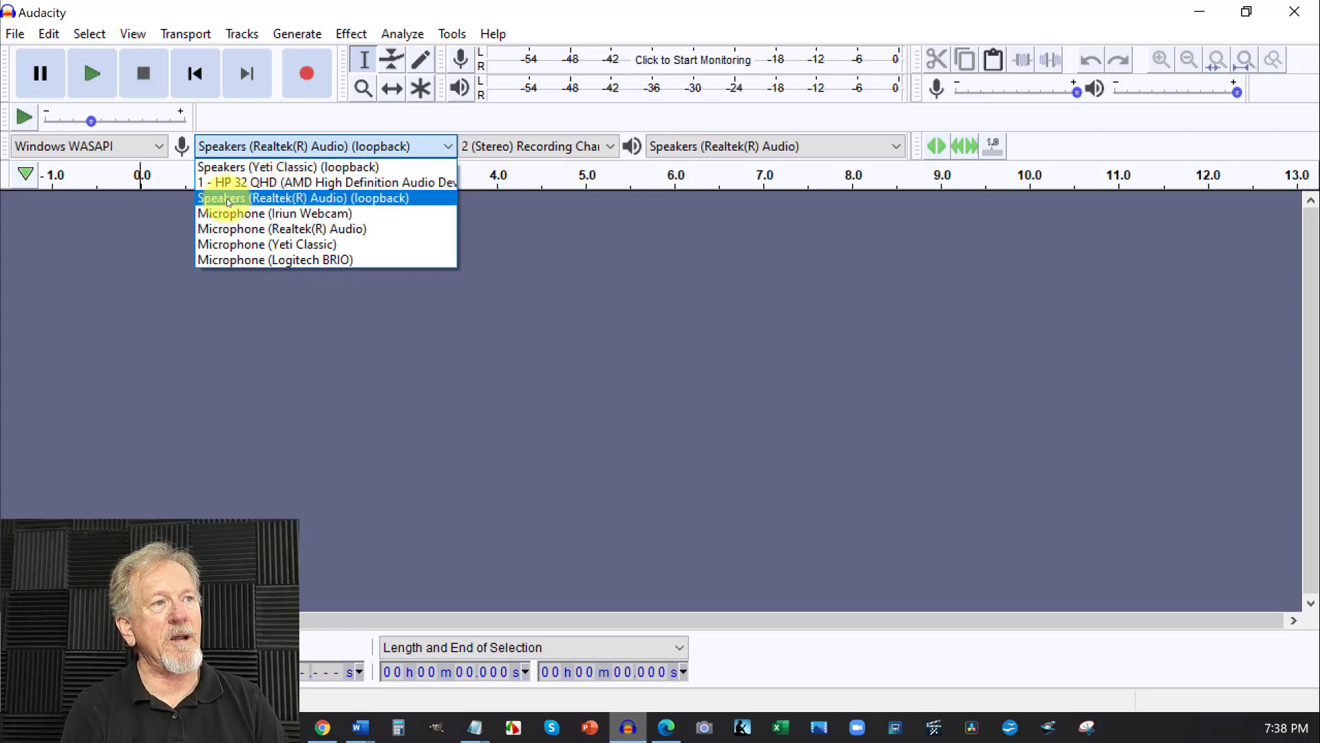
{"action": "left_click", "coordinate": [387, 199]}
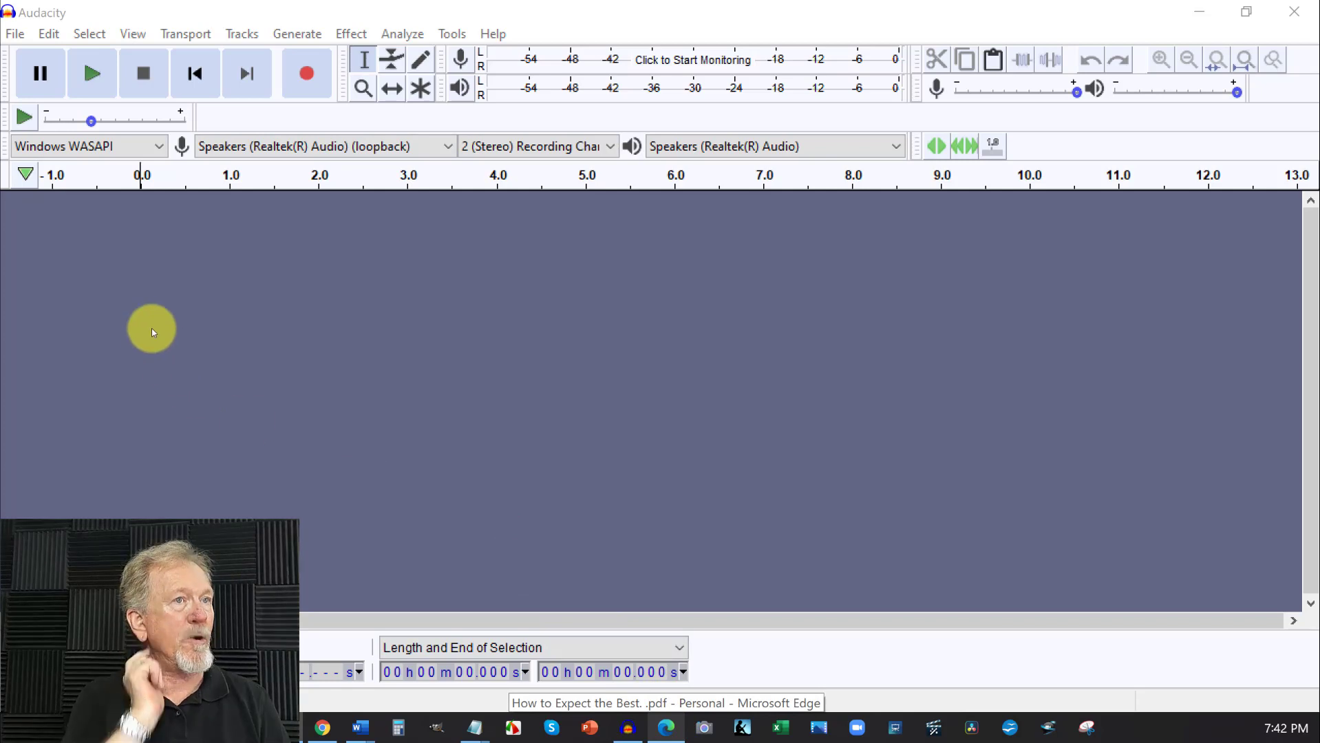
- Leave the audio host unchanged, start recording, and play Edge's read-aloud of the article
{"action": "left_click", "coordinate": [158, 149]}
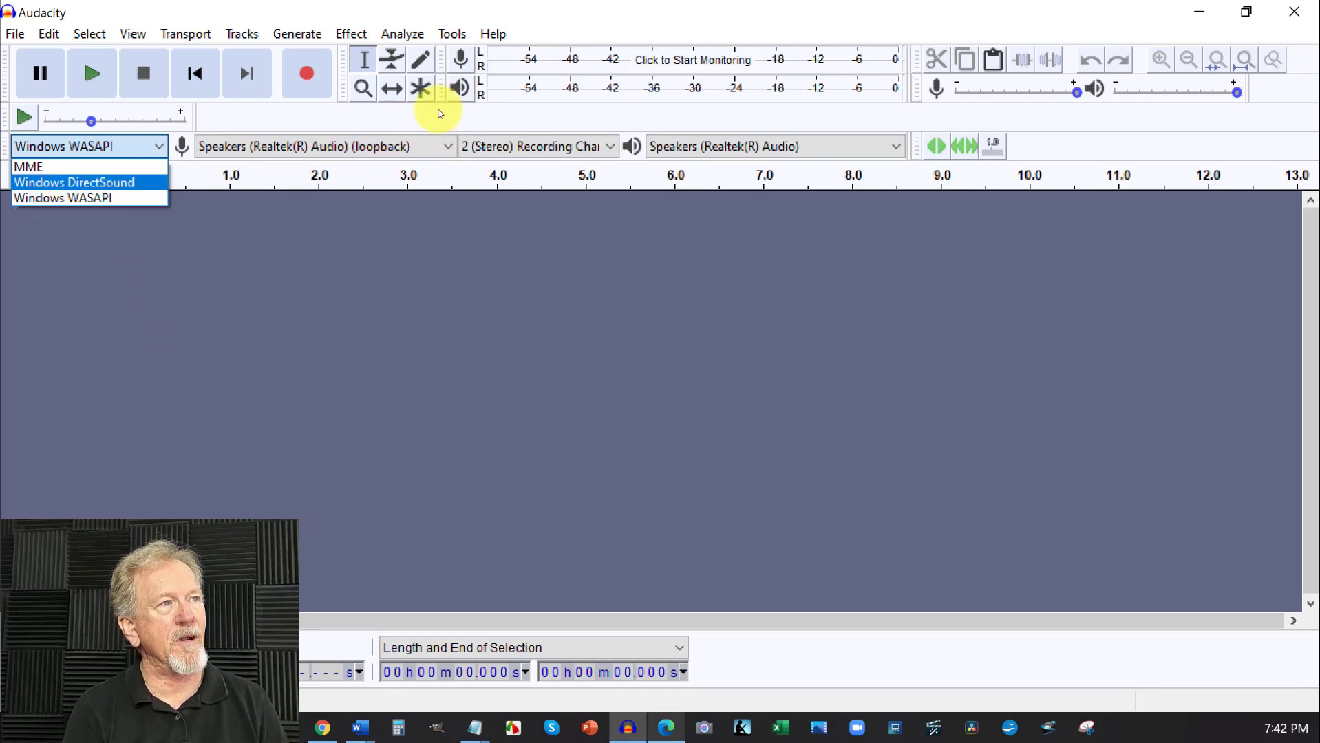
{"action": "key", "text": "Escape"}
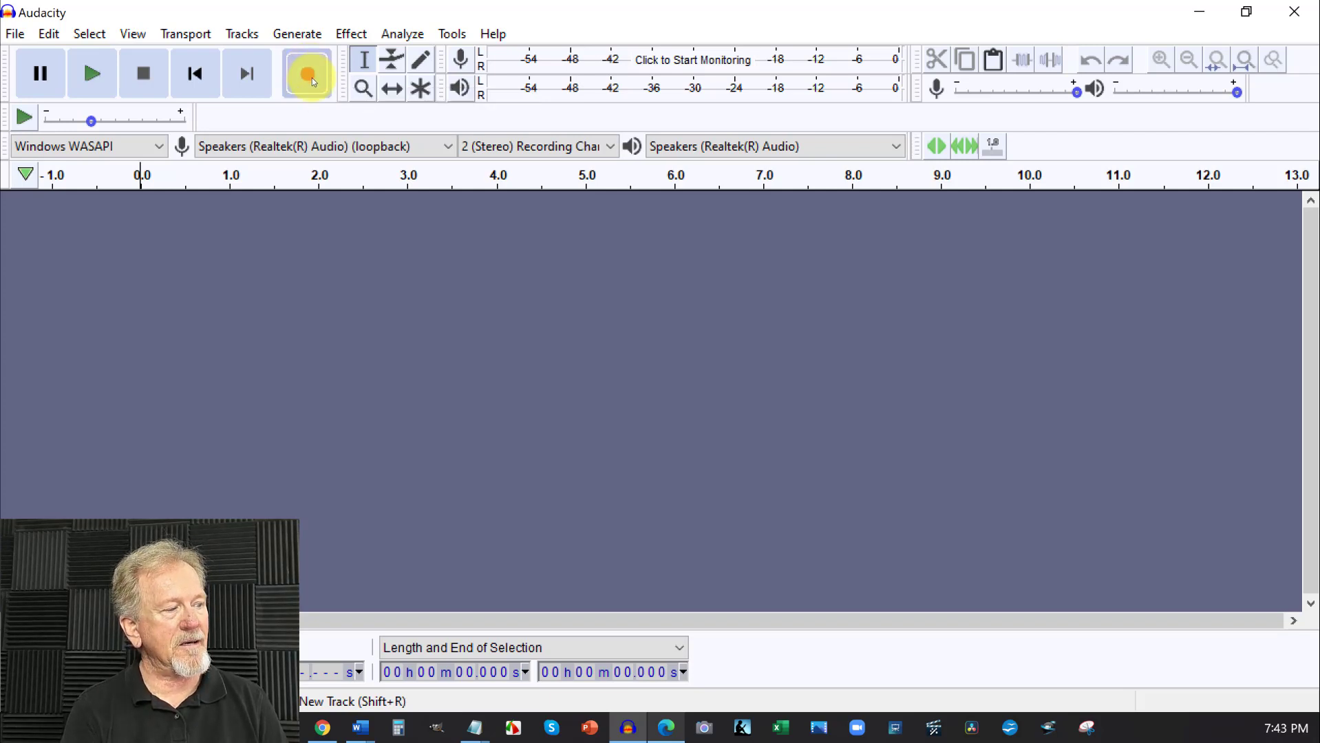
{"action": "left_click", "coordinate": [312, 76]}
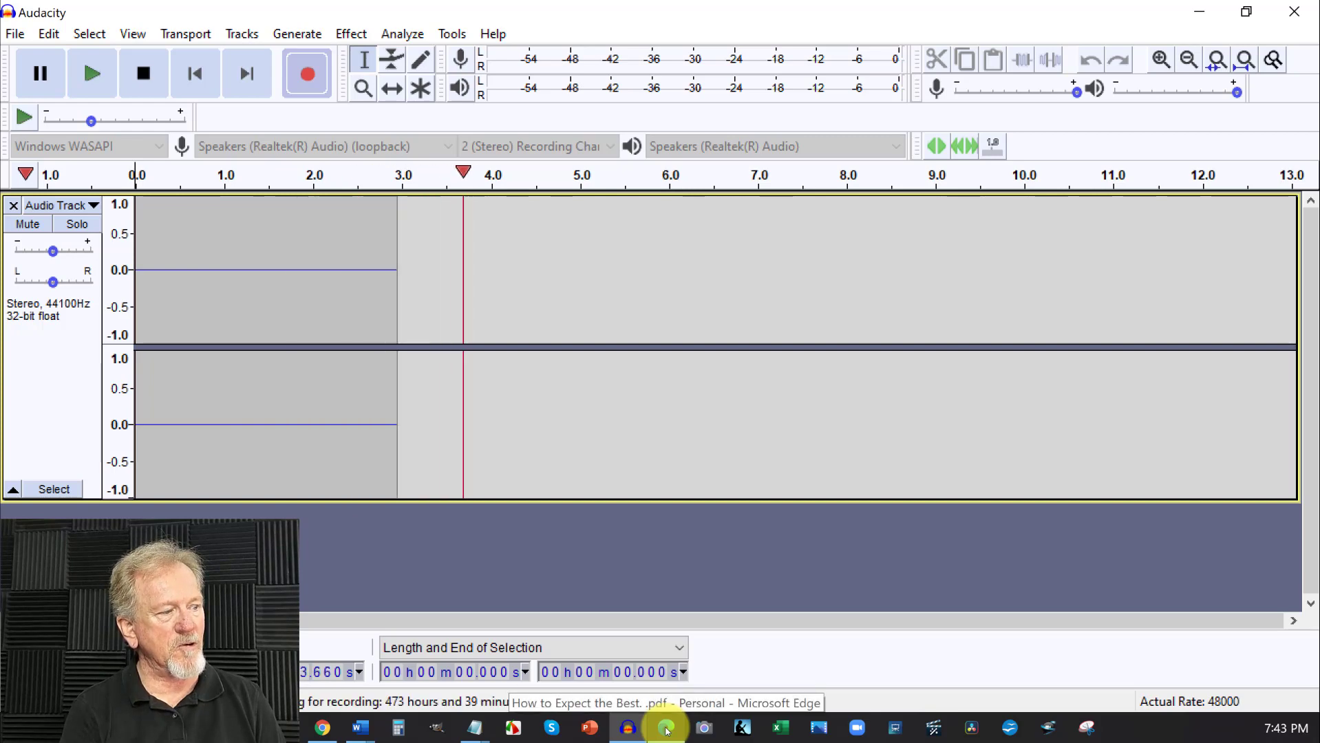
{"action": "left_click", "coordinate": [666, 730]}
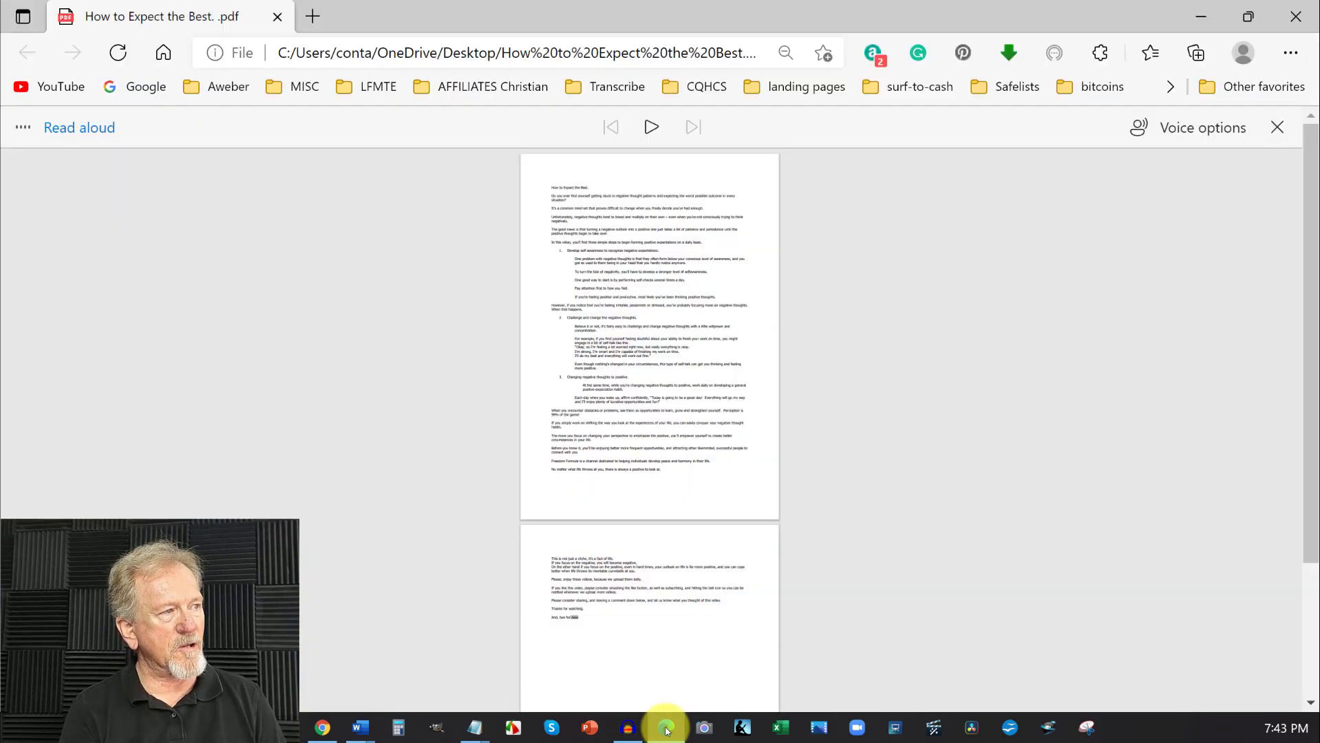
{"action": "left_click", "coordinate": [651, 126]}
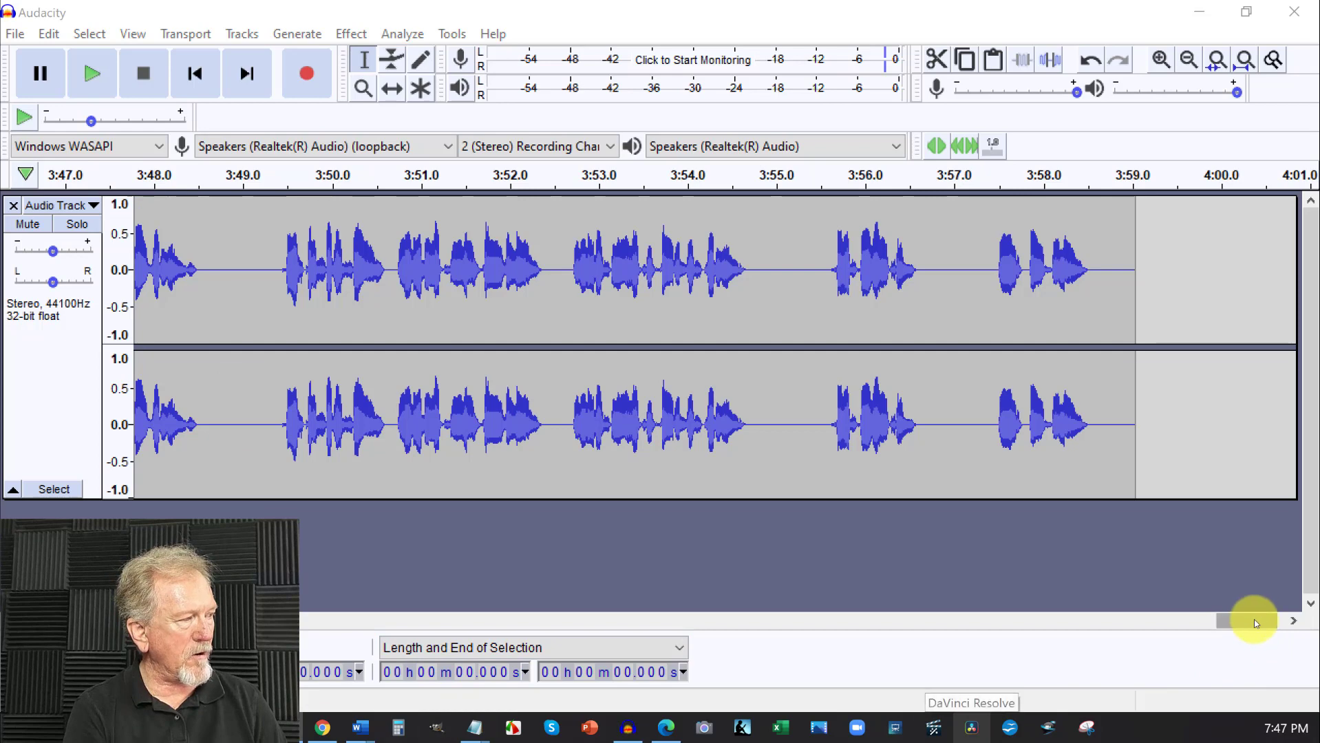
- Play the recording from around 1:57, stop it, and mark the long pause near 2:09.5
{"action": "mouse_move", "coordinate": [1254, 623]}
{"action": "left_mouse_down"}
{"action": "mouse_move", "coordinate": [660, 542]}
{"action": "mouse_move", "coordinate": [734, 527]}
{"action": "left_mouse_up"}
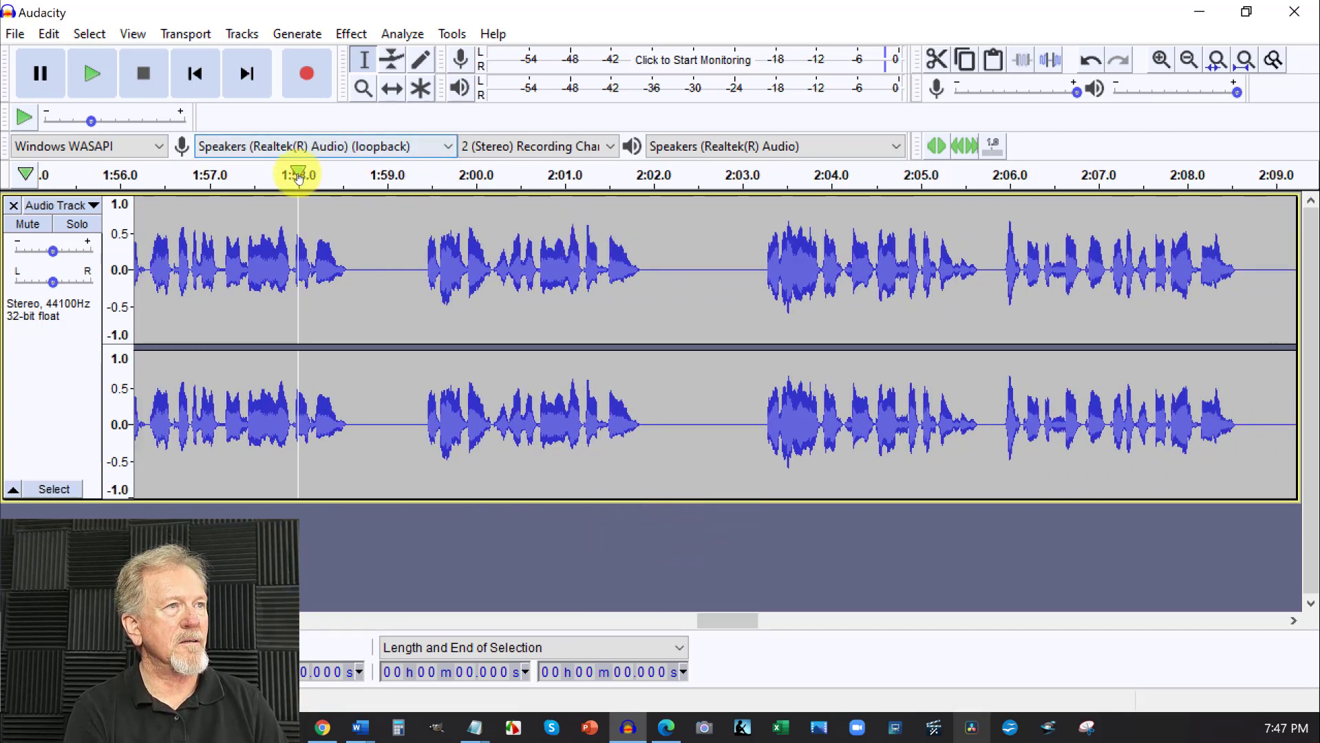
{"action": "left_click", "coordinate": [242, 172]}
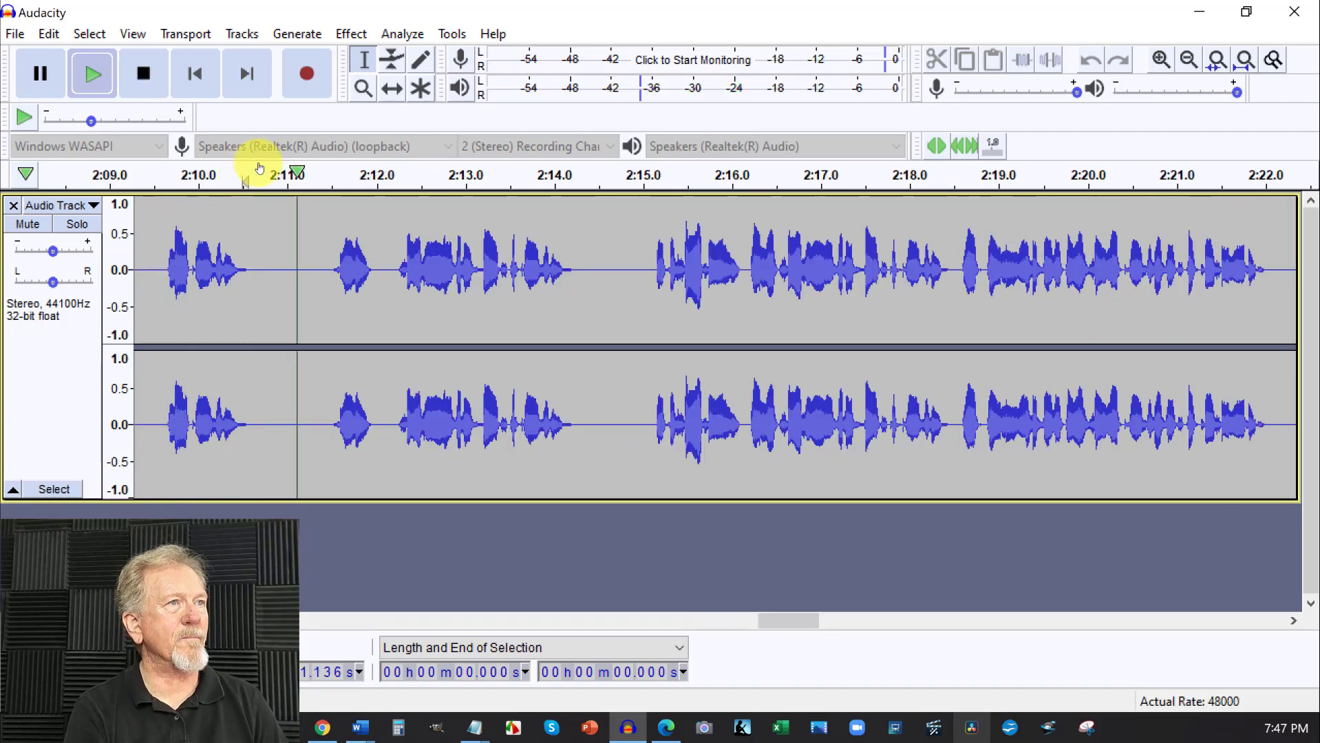
{"action": "left_click", "coordinate": [143, 69]}
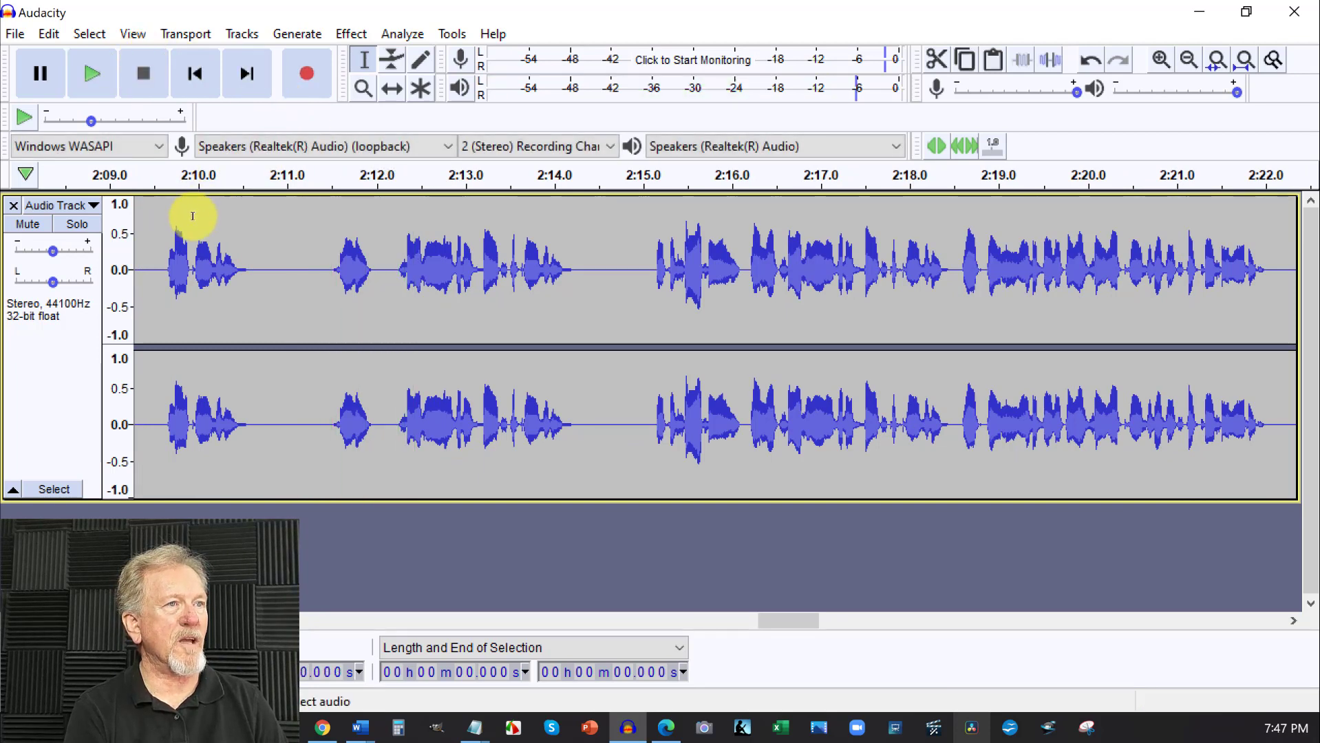
{"action": "left_click", "coordinate": [156, 211]}
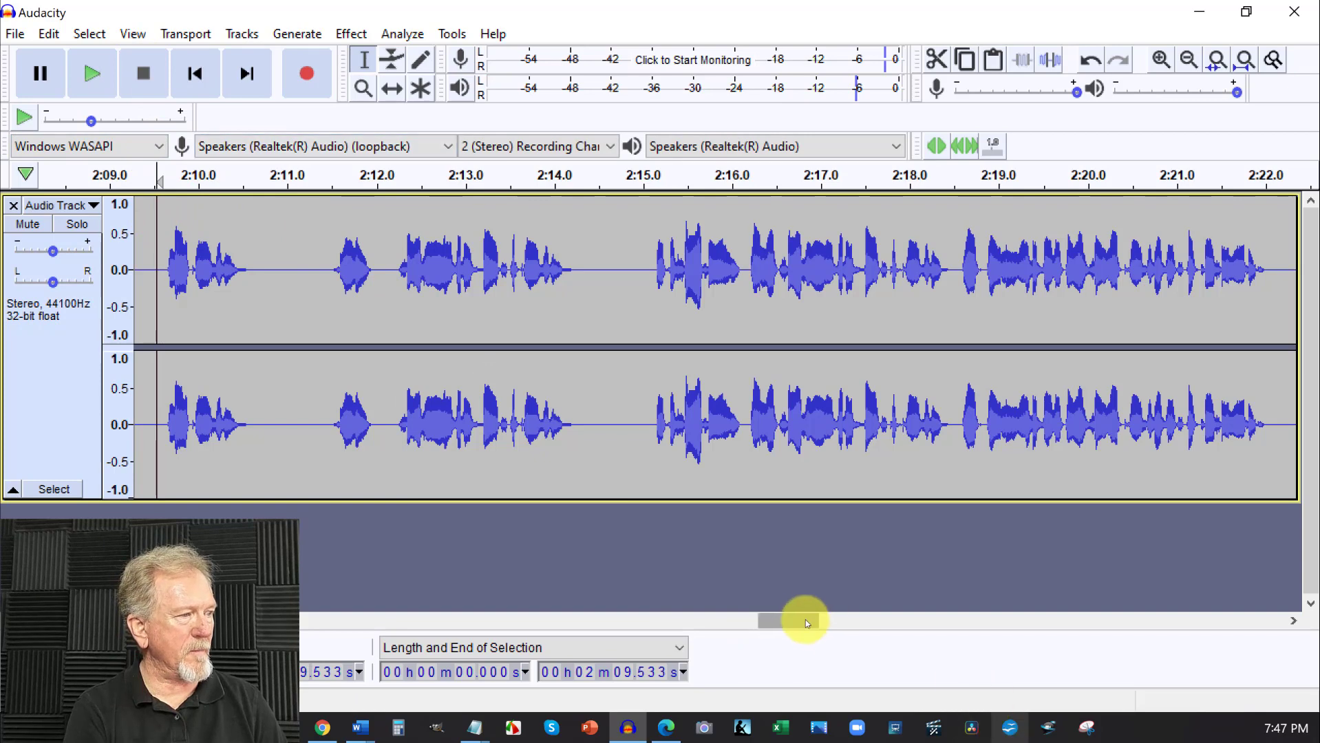
{"action": "left_click_drag", "start_coordinate": [797, 618], "coordinate": [776, 613]}
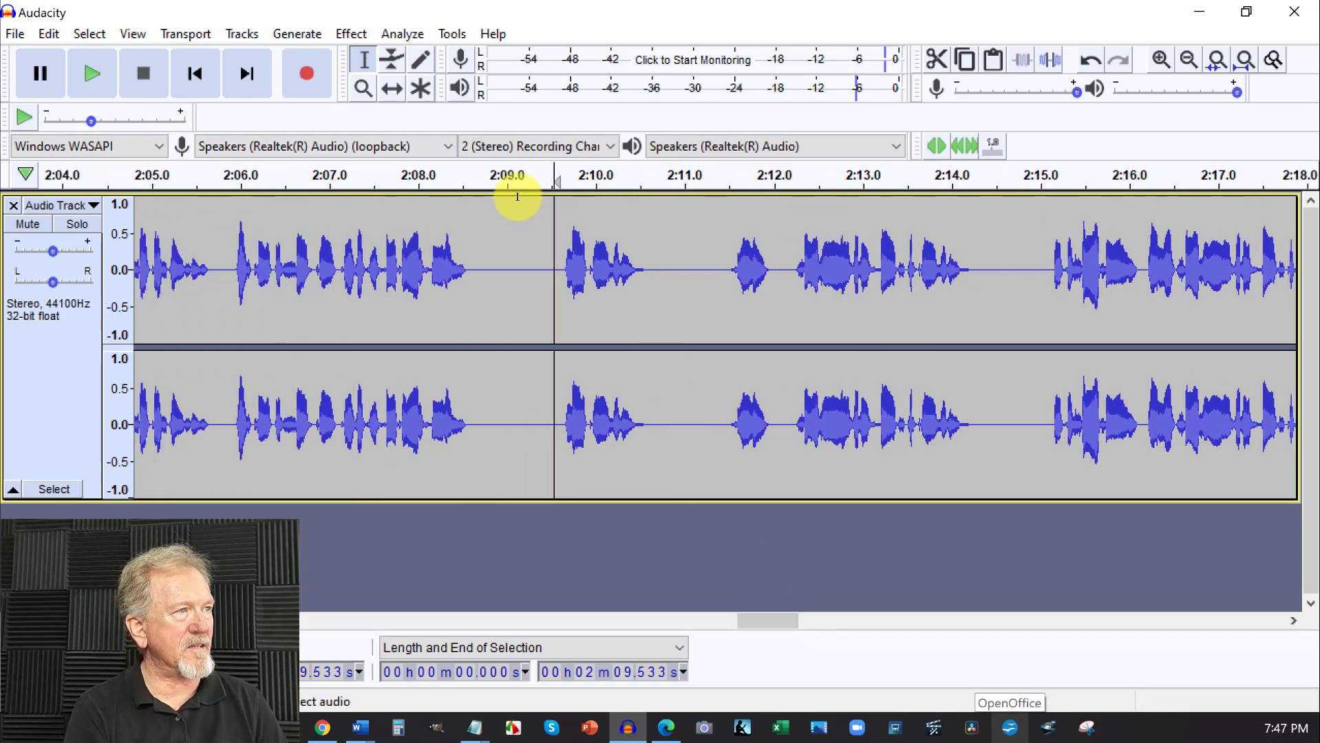
- Delete the silence from 2:08.557 to 2:09.6 and play back to check the cut
{"action": "left_click", "coordinate": [466, 208]}
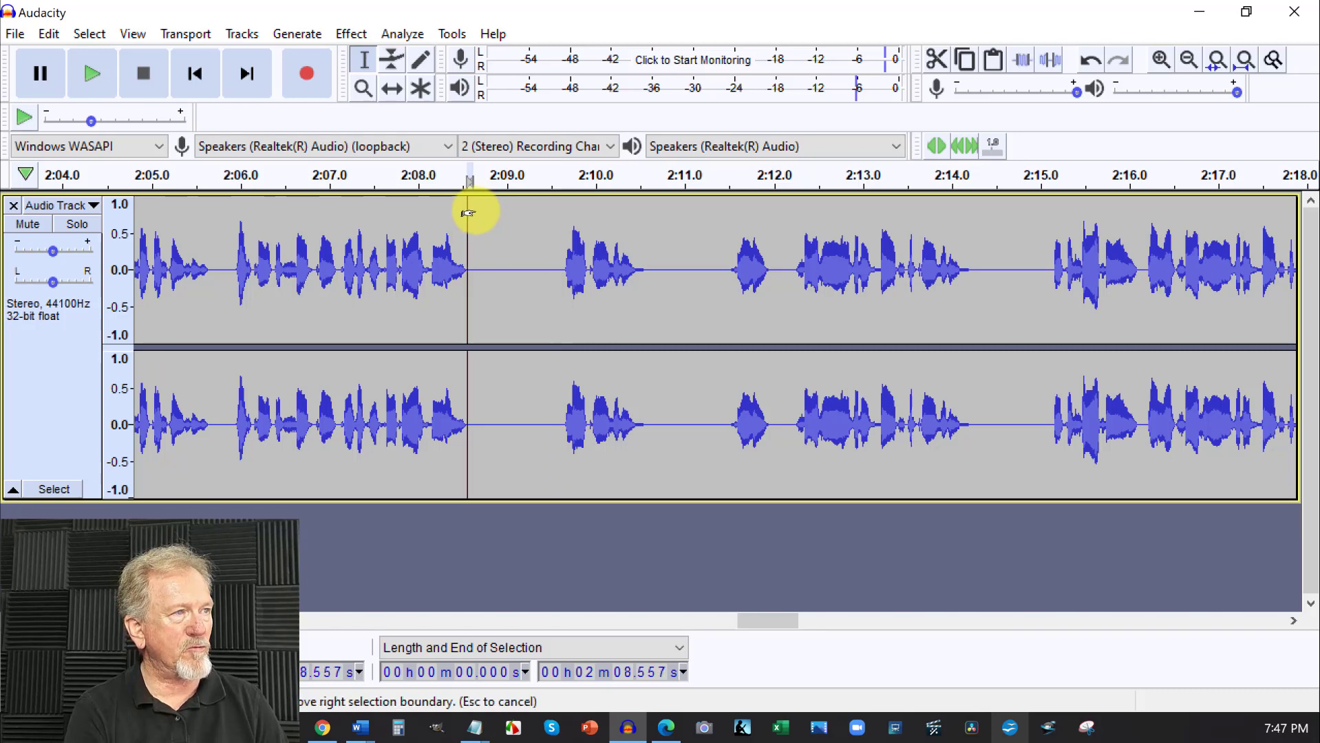
{"action": "left_click_drag", "start_coordinate": [466, 208], "coordinate": [553, 222]}
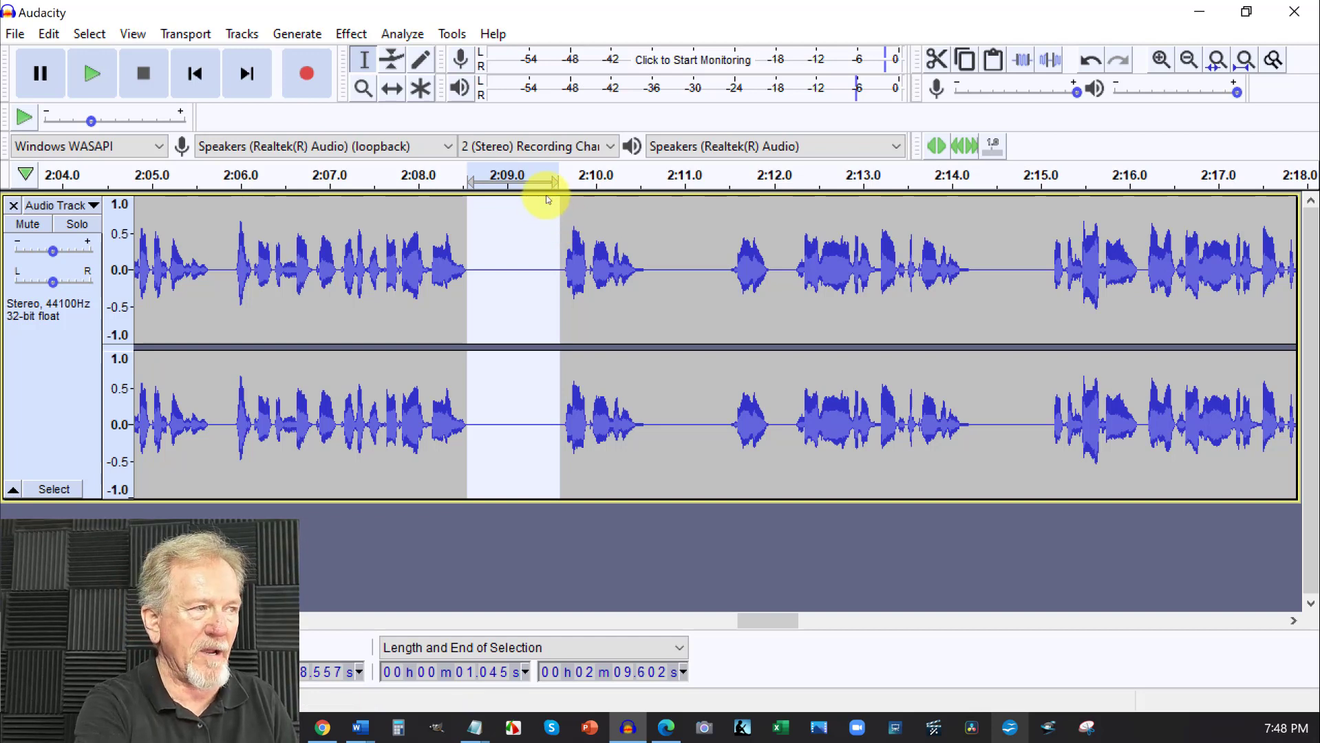
{"action": "key", "text": "Delete"}
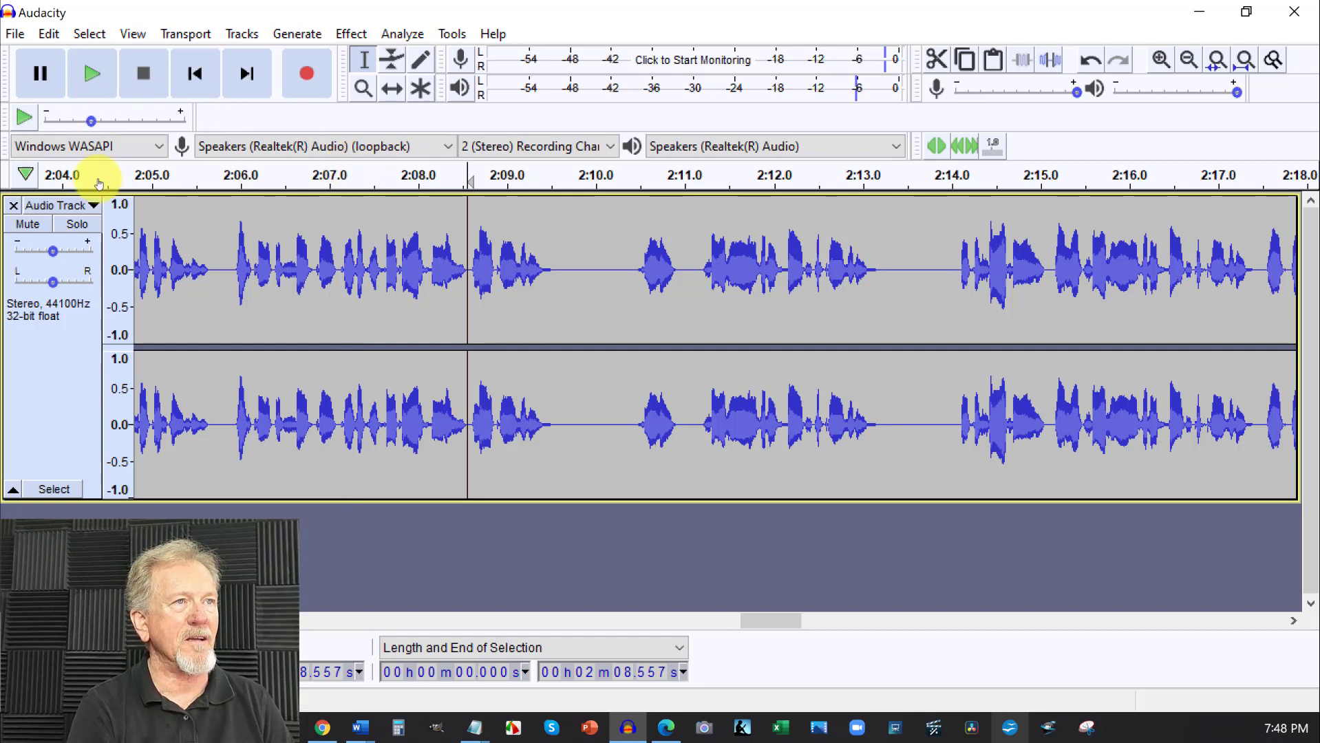
{"action": "left_click", "coordinate": [134, 176]}
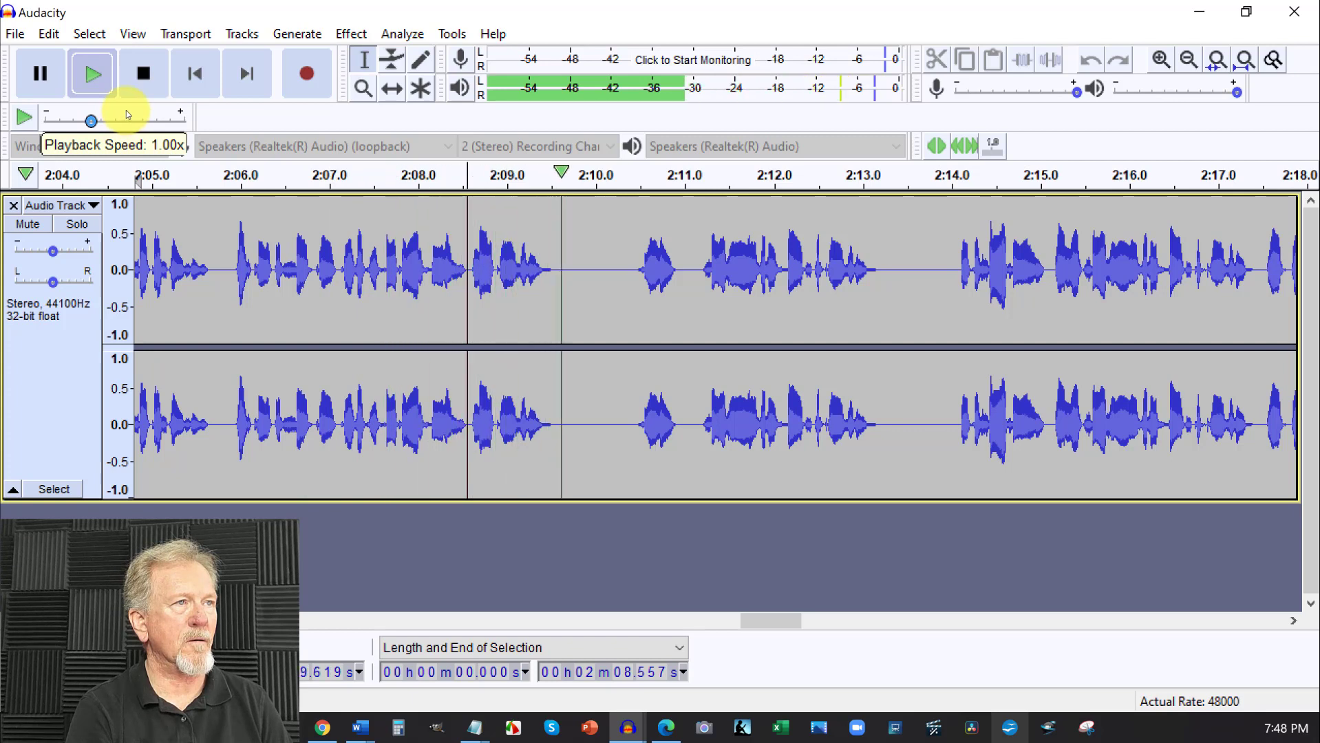
{"action": "left_click", "coordinate": [143, 73]}
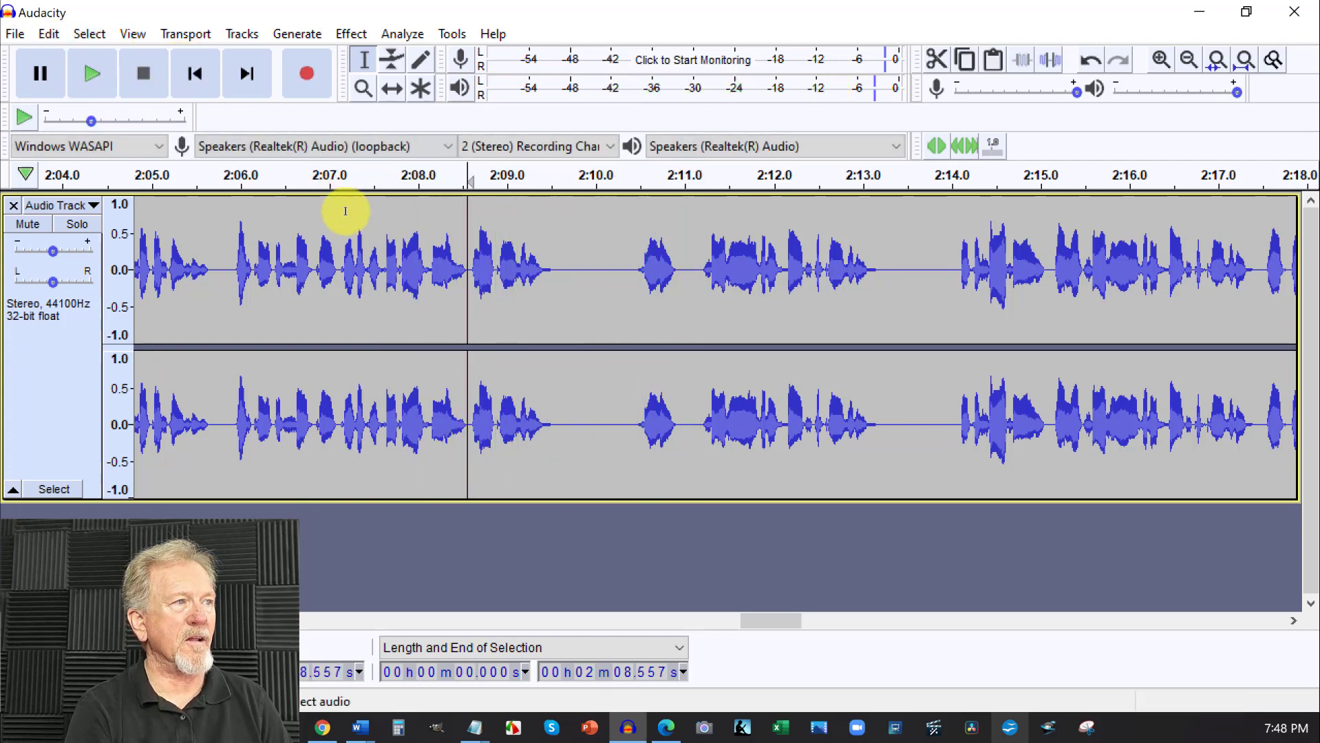
- Delete the leftover 0.07-second sliver near 2:08.5
{"action": "left_click", "coordinate": [462, 229]}
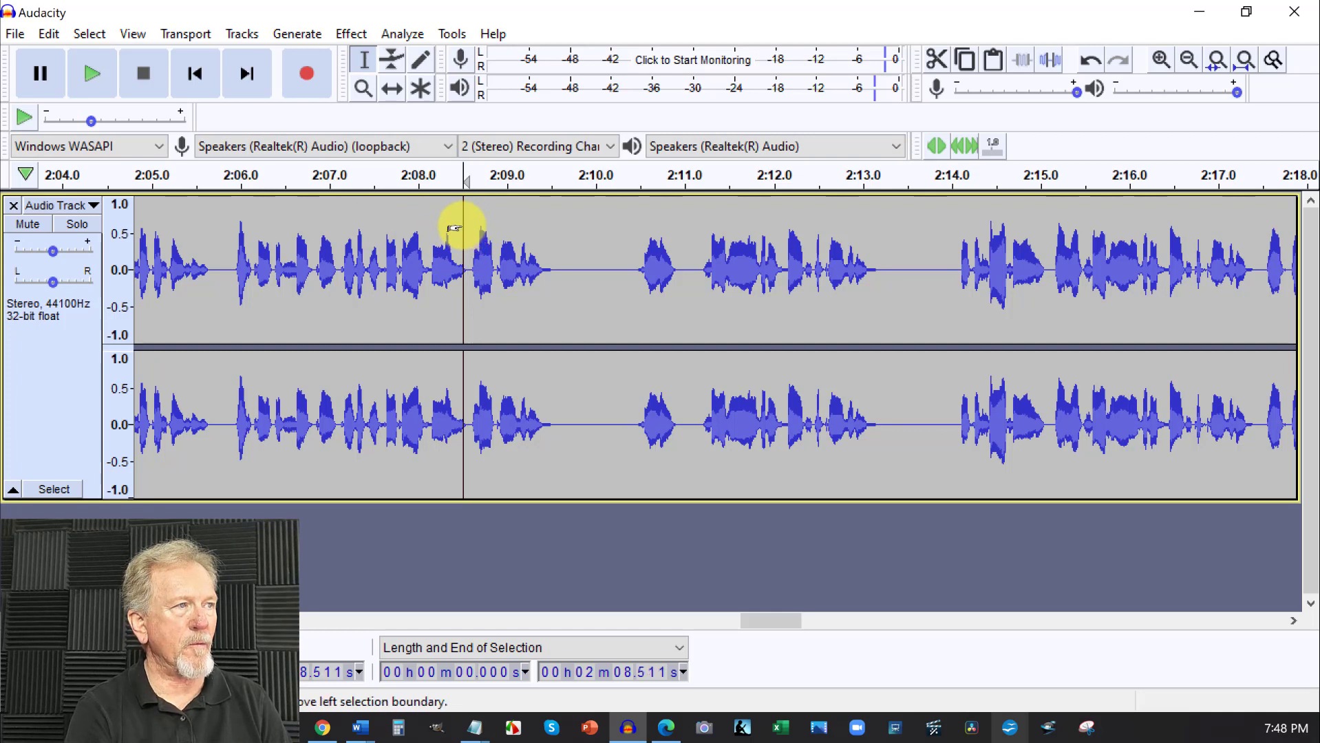
{"action": "left_click", "coordinate": [466, 227]}
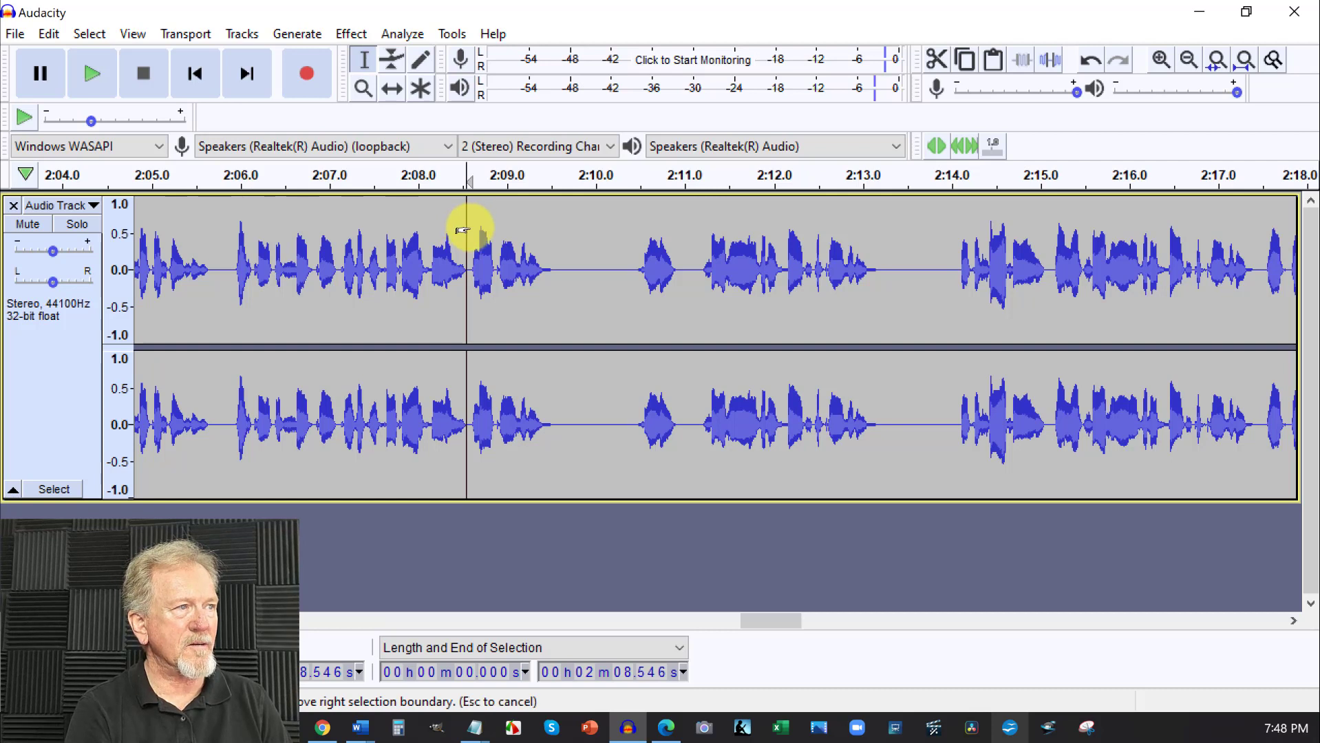
{"action": "left_click_drag", "start_coordinate": [462, 230], "coordinate": [463, 231]}
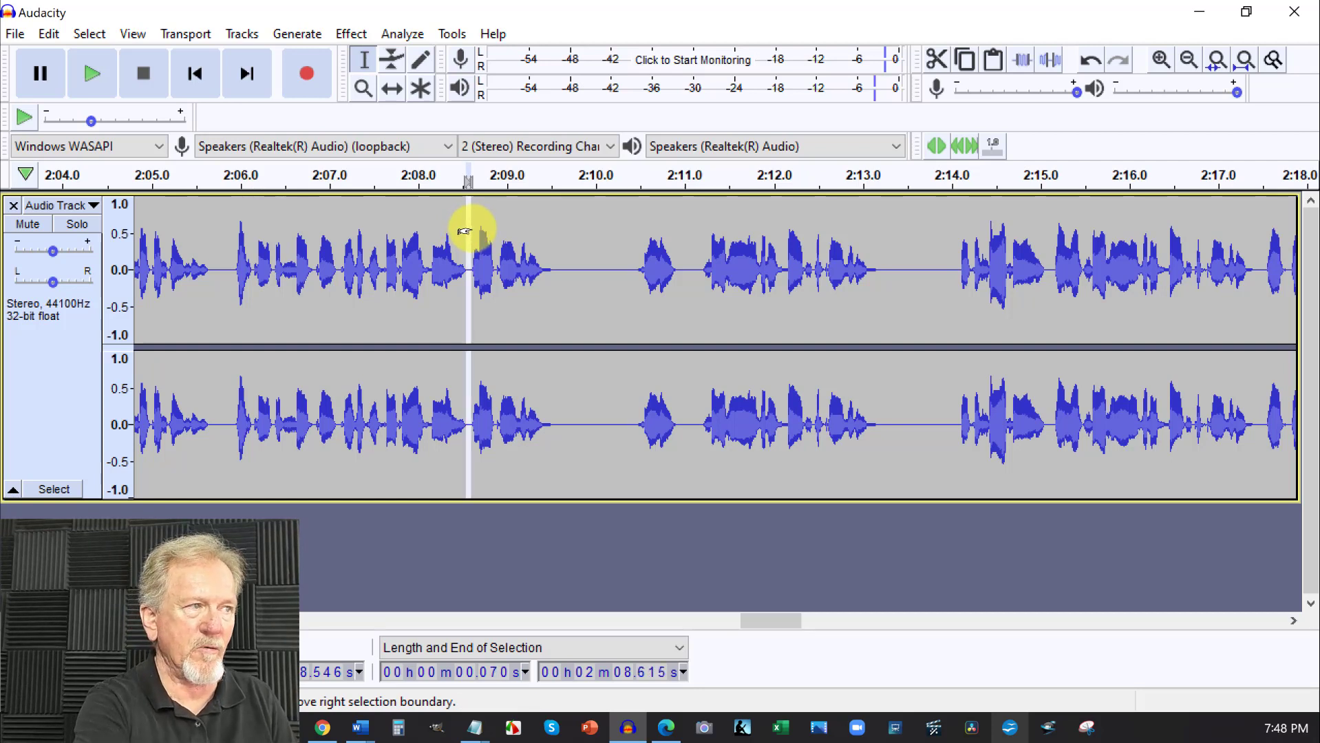
{"action": "key", "text": "Delete"}
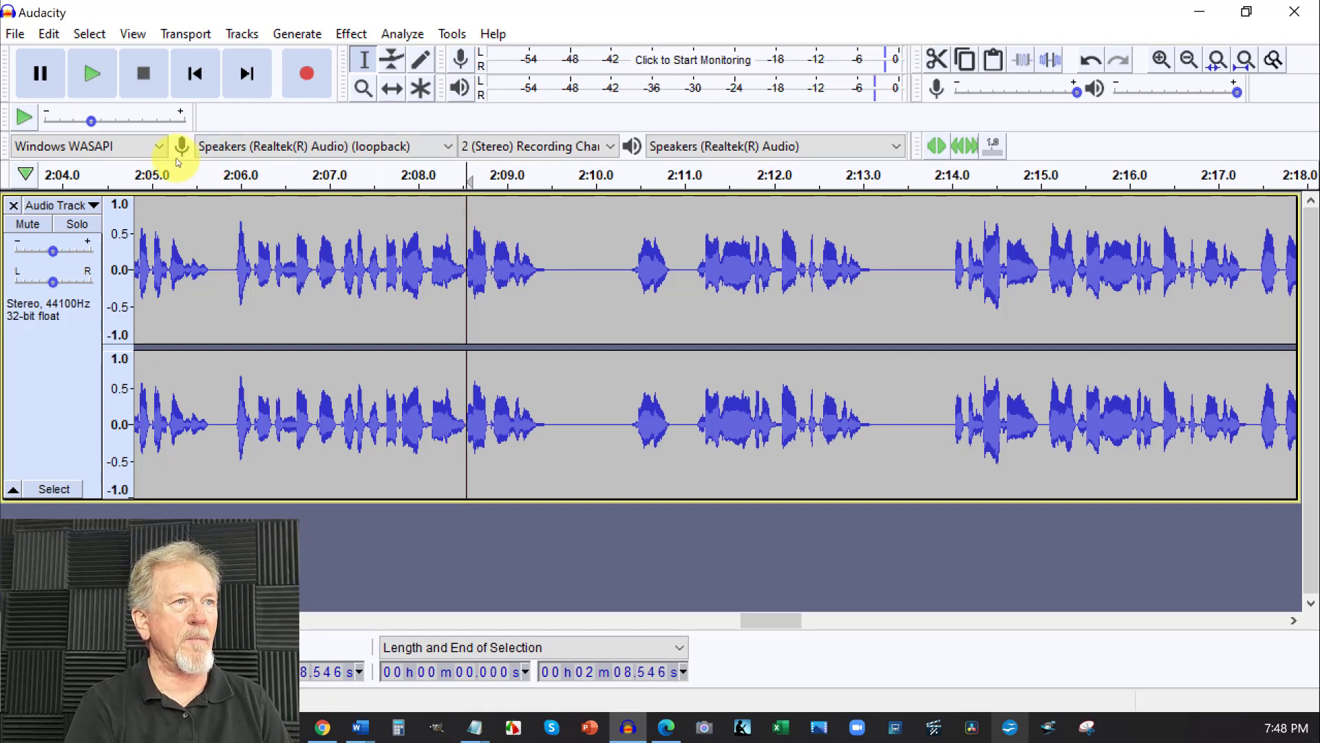
{"action": "left_click", "coordinate": [134, 172]}
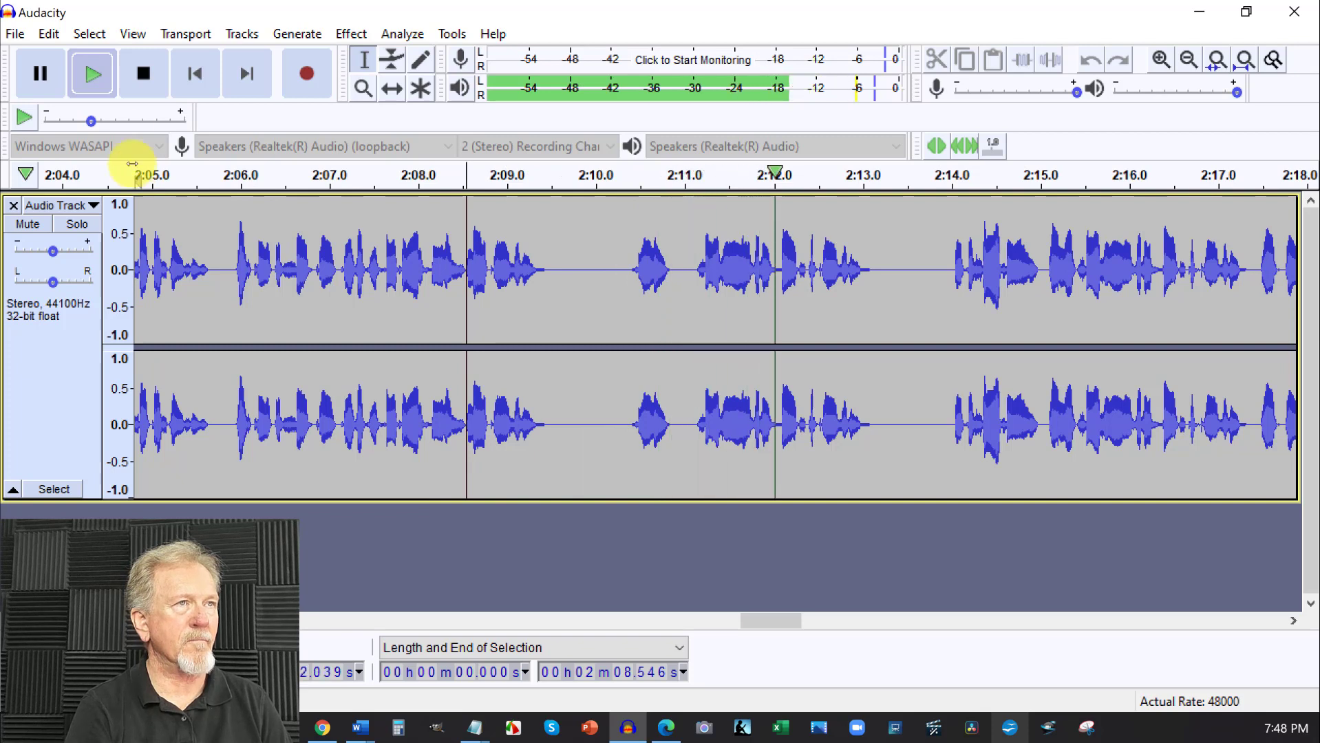
{"action": "left_click", "coordinate": [149, 75]}
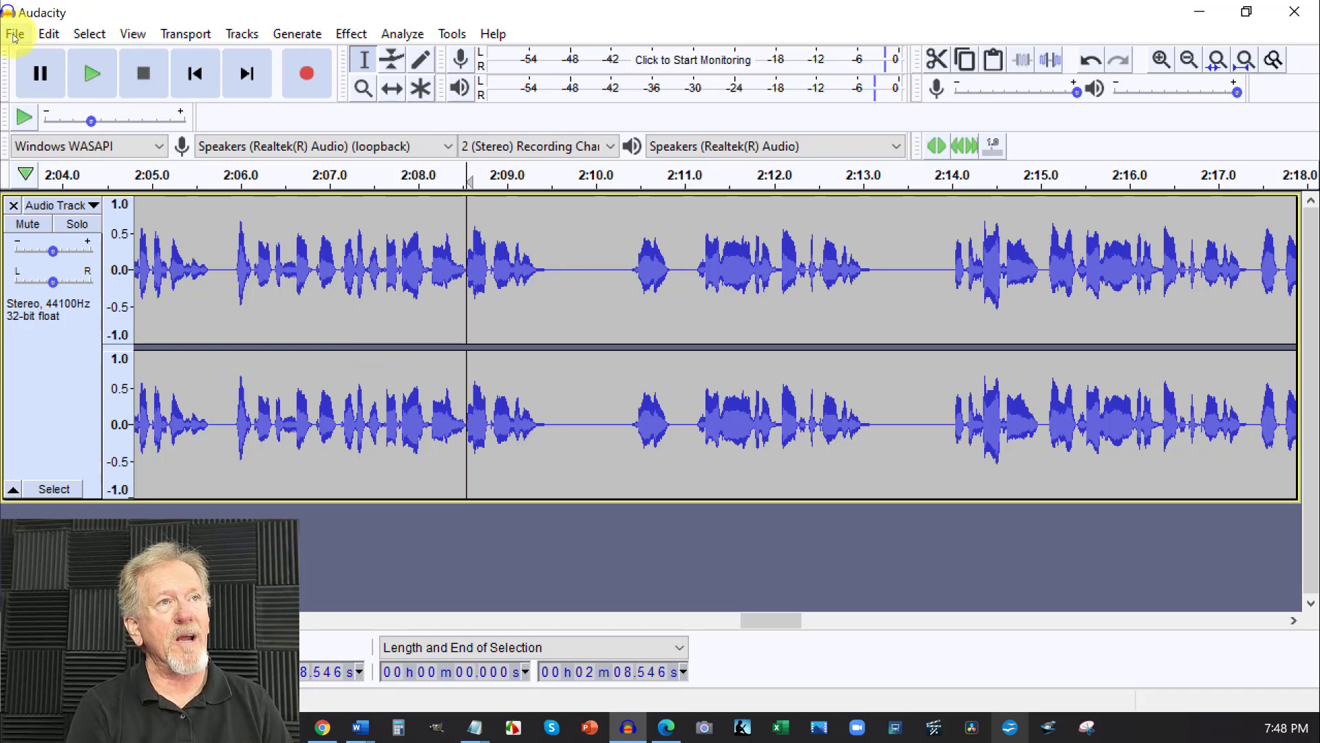
- Export the recording to the Desktop as 'How to Expect the Best' MP3, skipping metadata tags
{"action": "left_click", "coordinate": [15, 34]}
{"action": "mouse_move", "coordinate": [52, 186]}
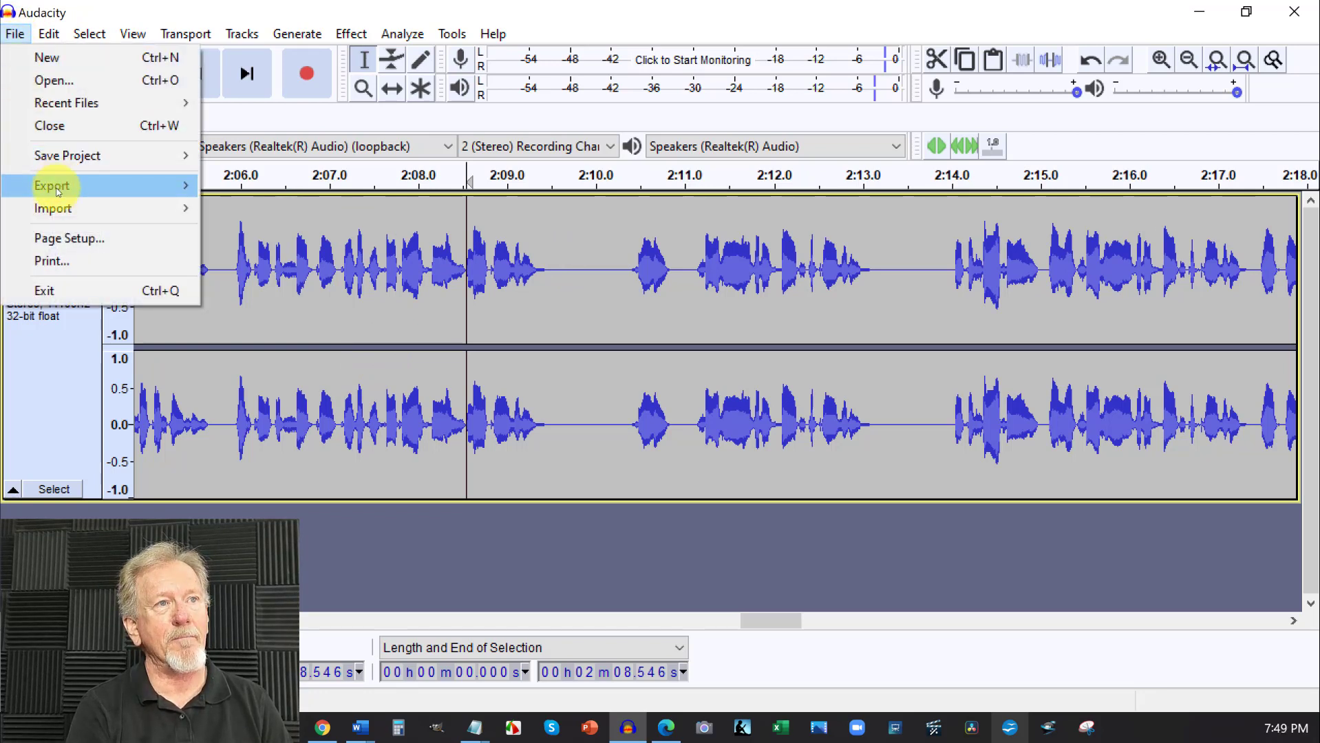
{"action": "left_click", "coordinate": [71, 186]}
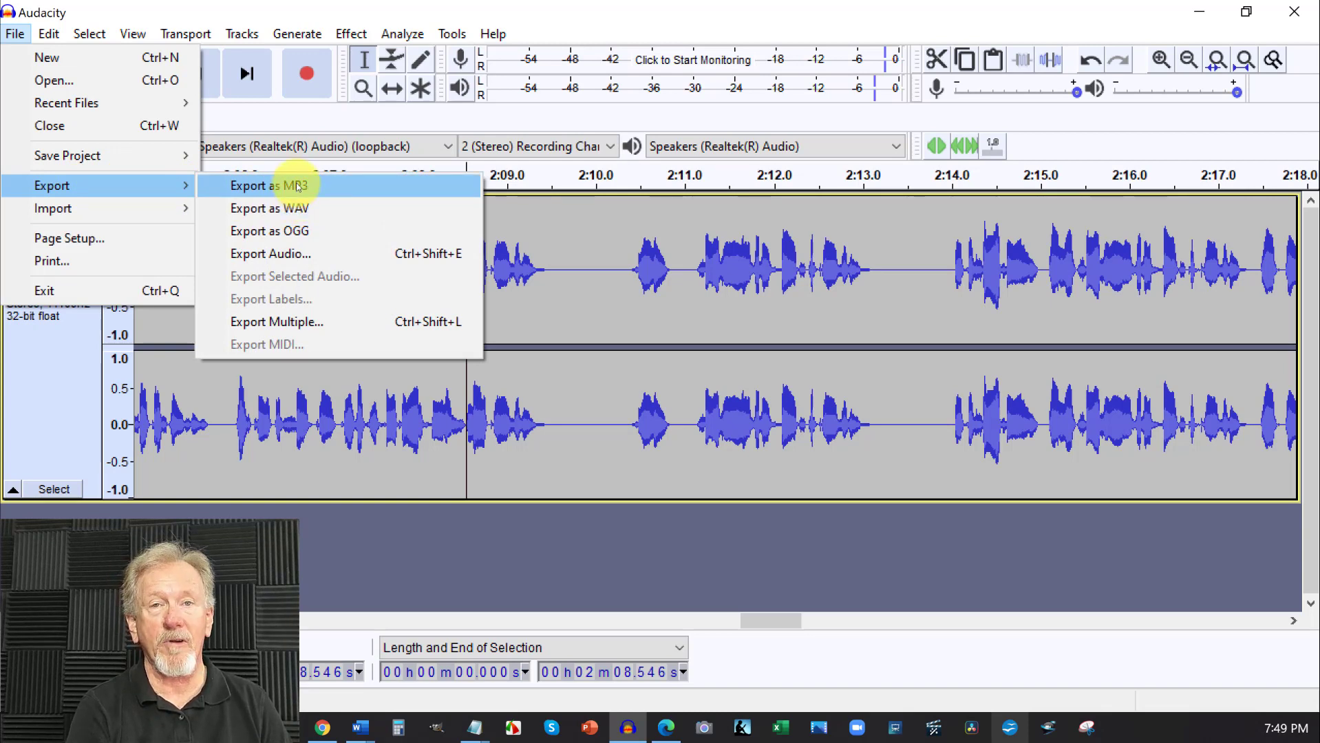
{"action": "left_click", "coordinate": [235, 175]}
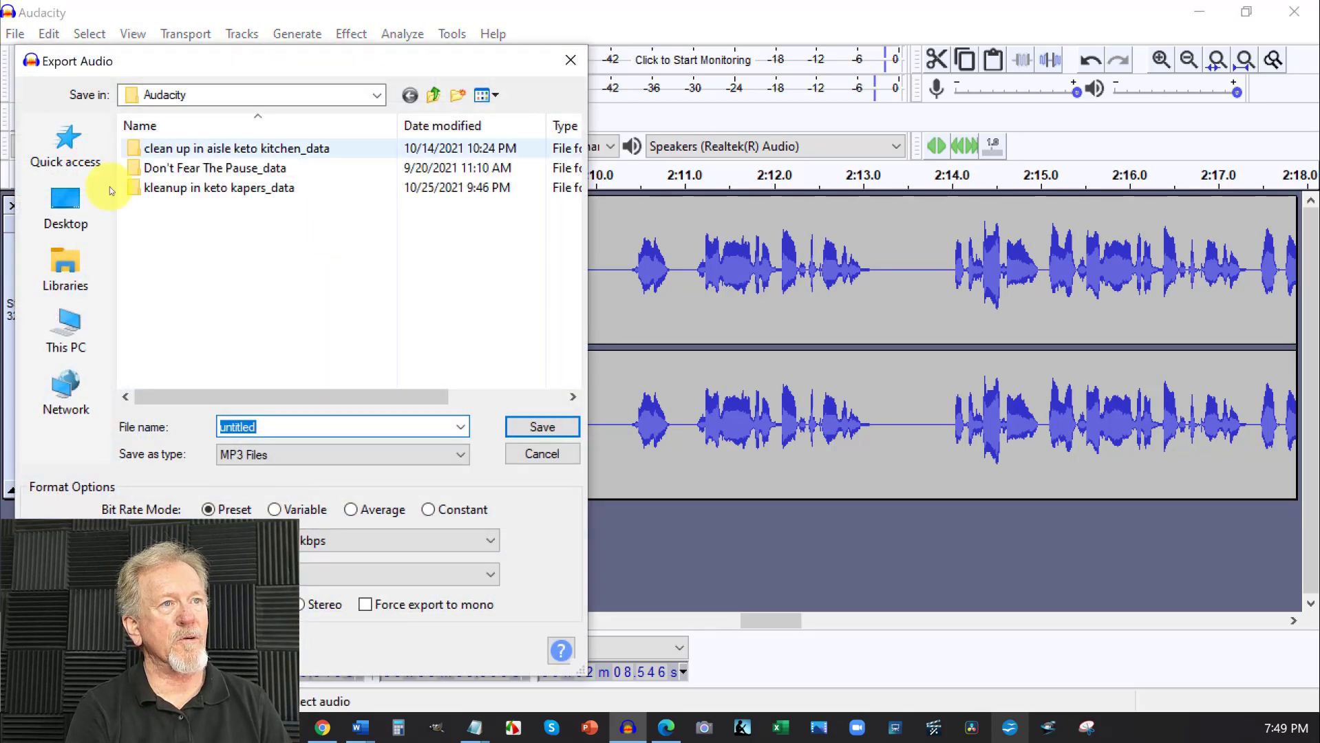
{"action": "left_click", "coordinate": [73, 199]}
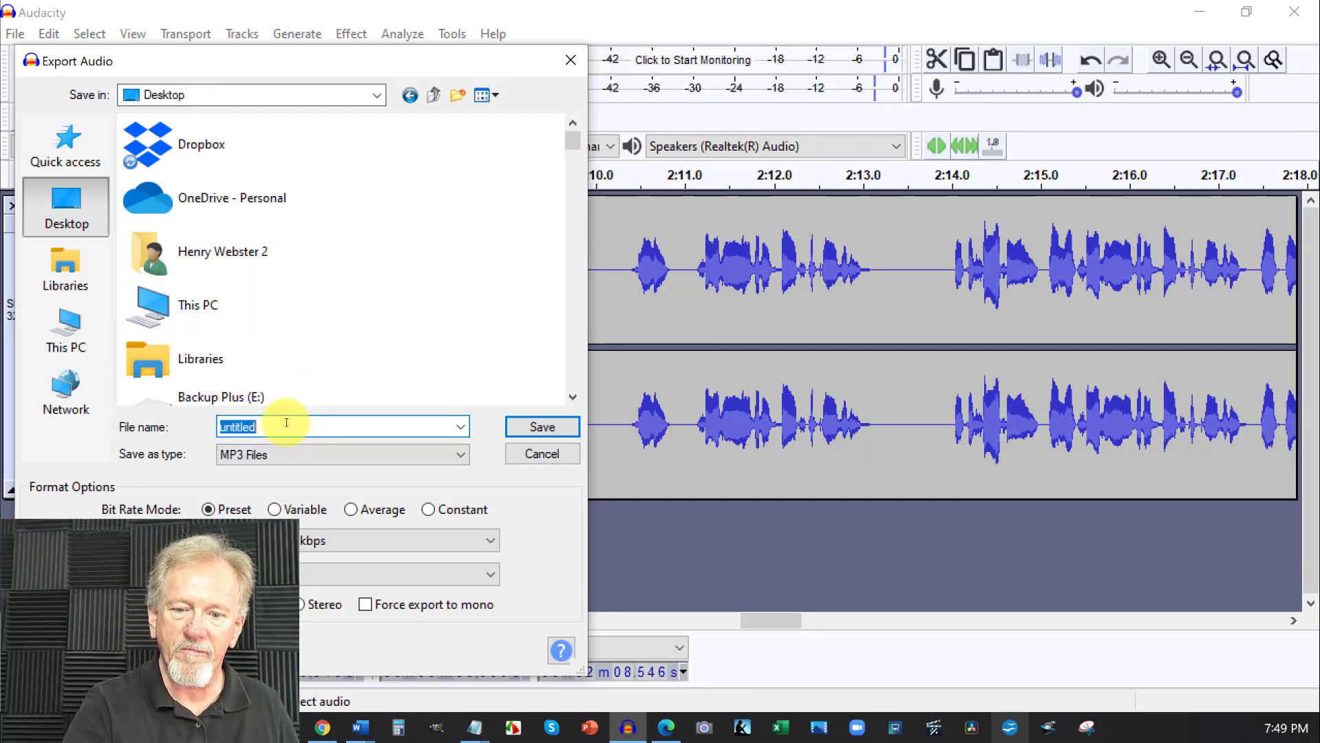
{"action": "type", "text": "How to Expect the Best."}
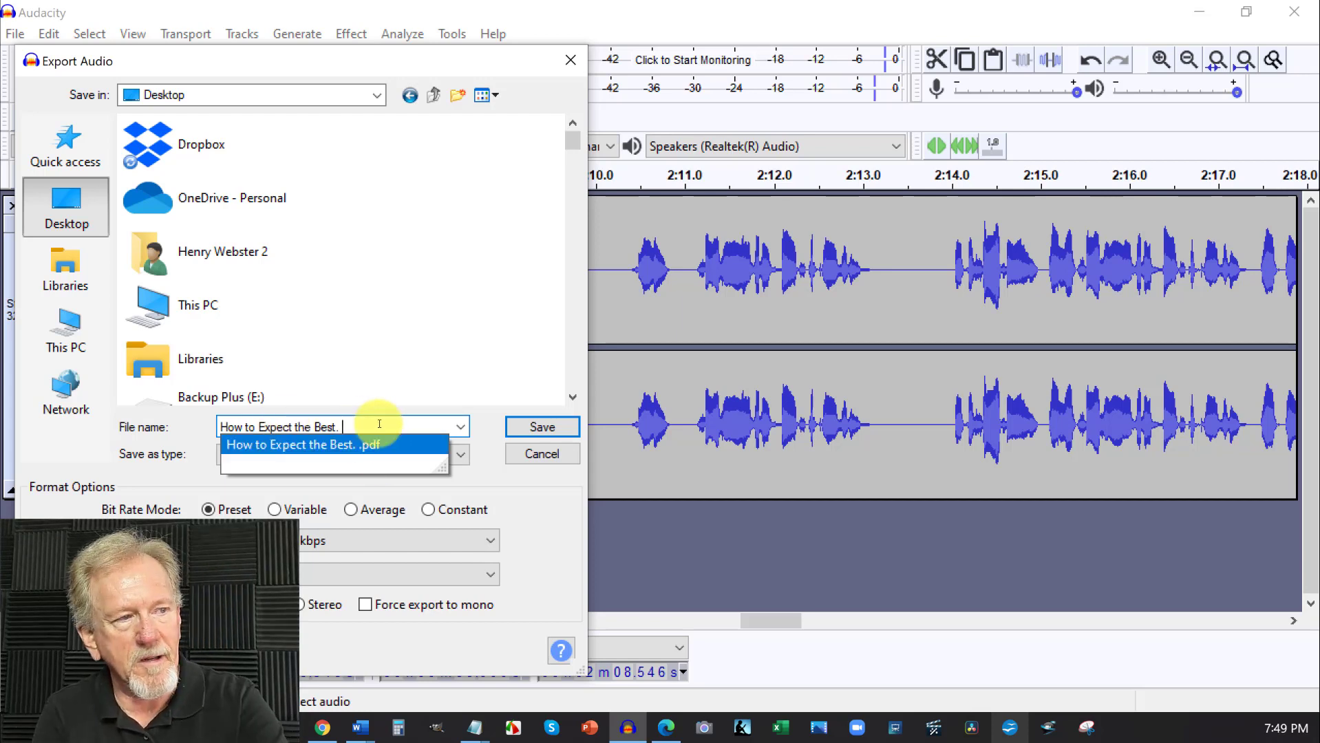
{"action": "key", "text": "BackSpace"}
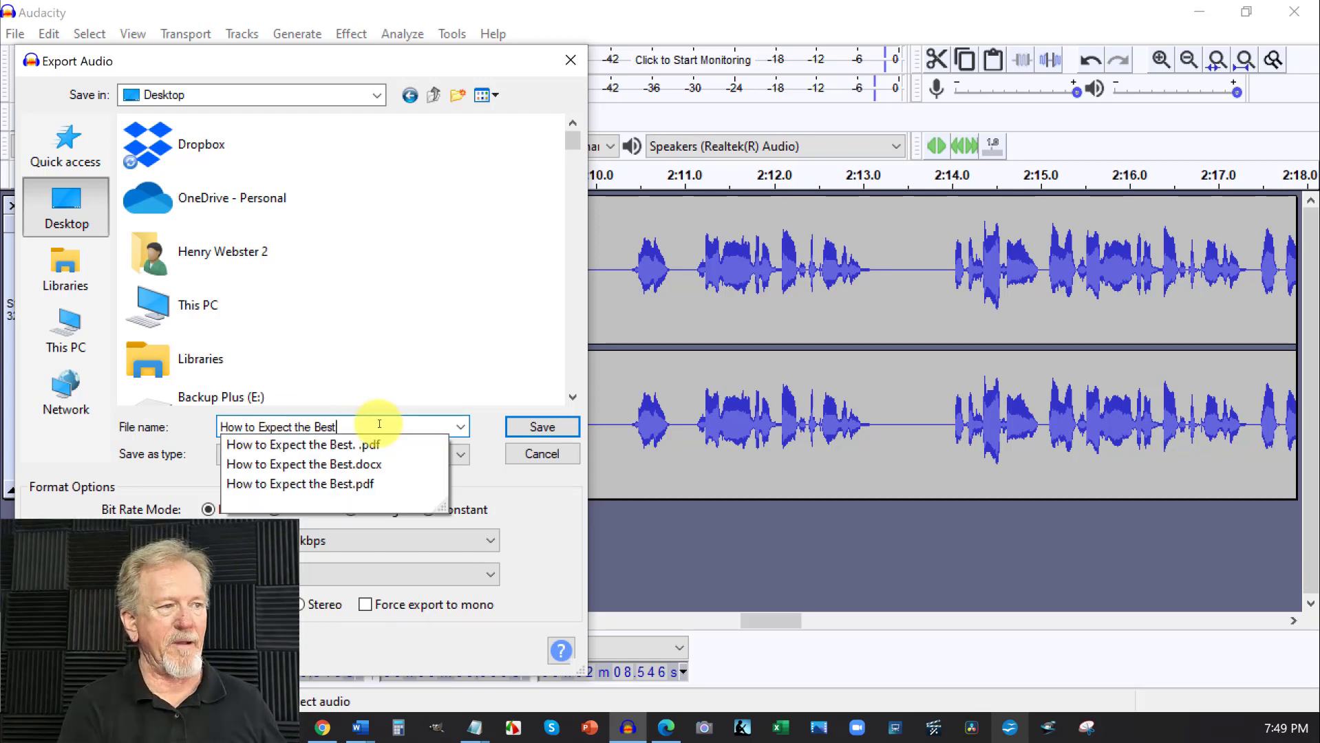
{"action": "left_click", "coordinate": [548, 482]}
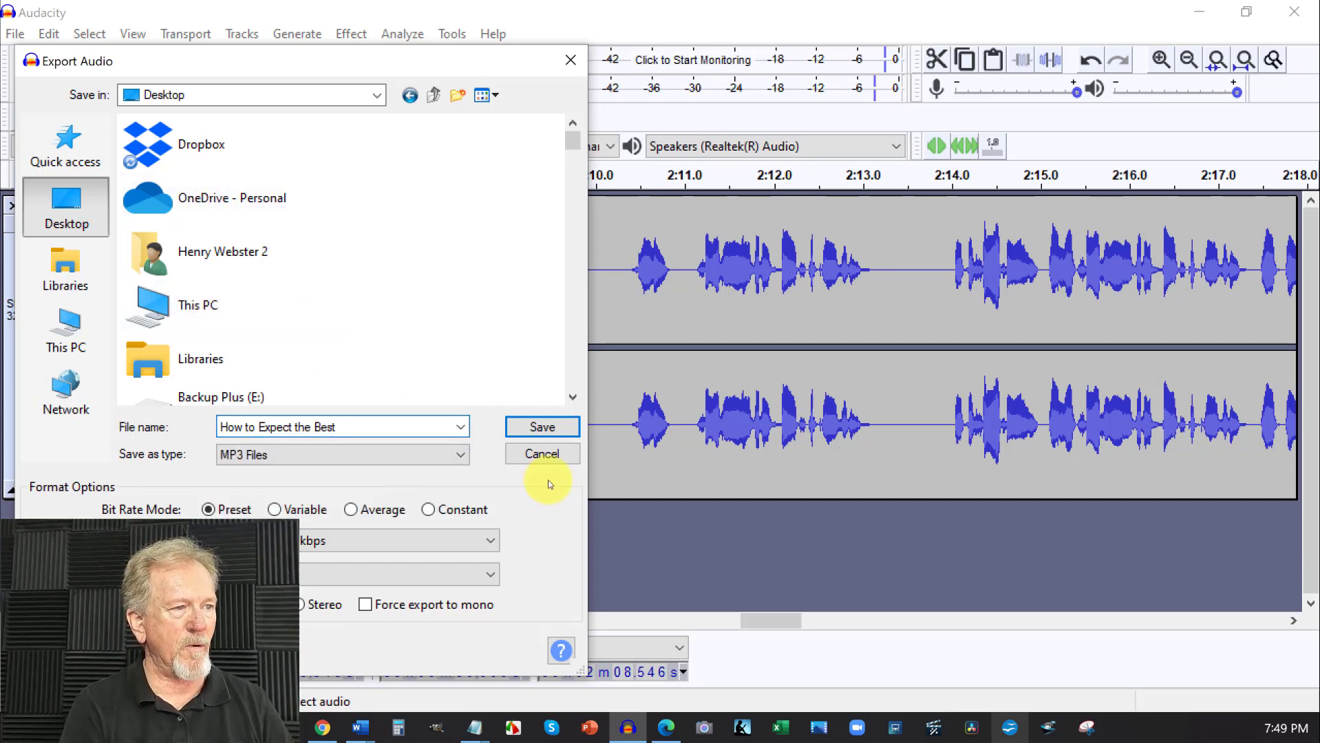
{"action": "left_click", "coordinate": [535, 428]}
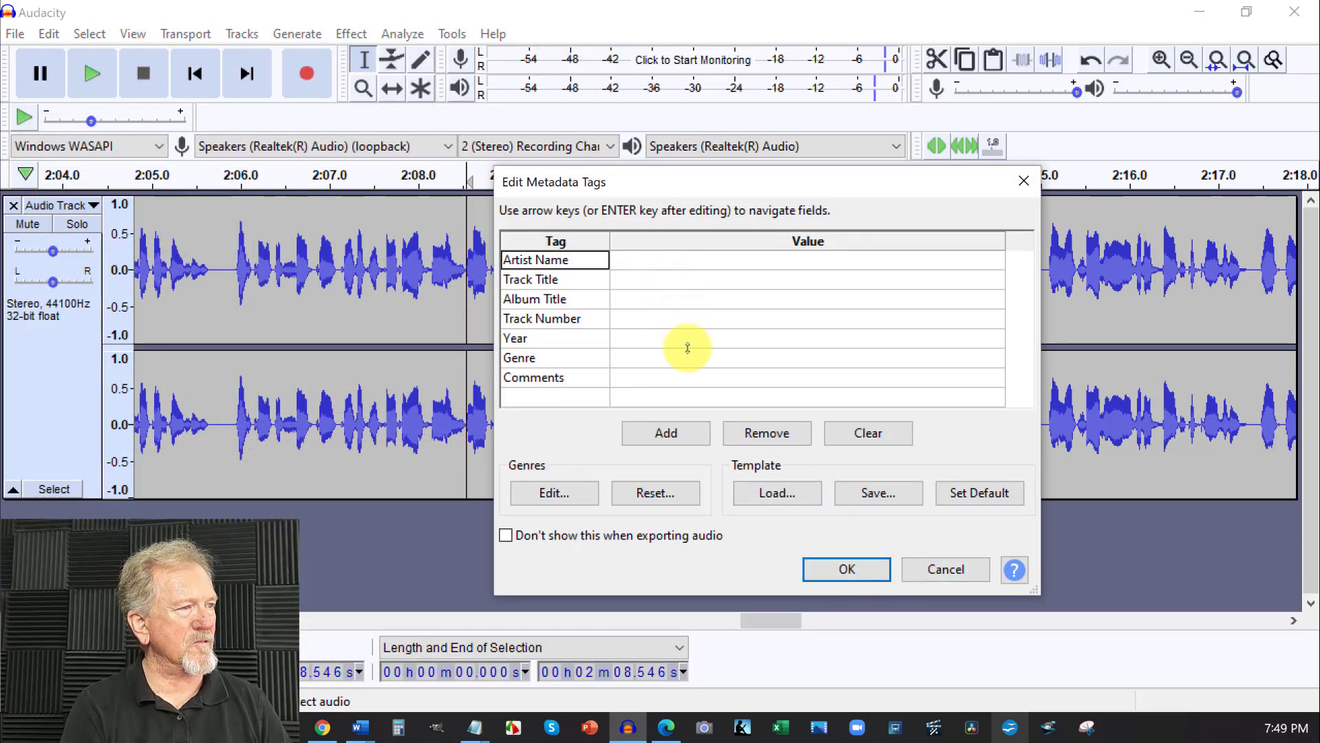
{"action": "left_click", "coordinate": [838, 574]}
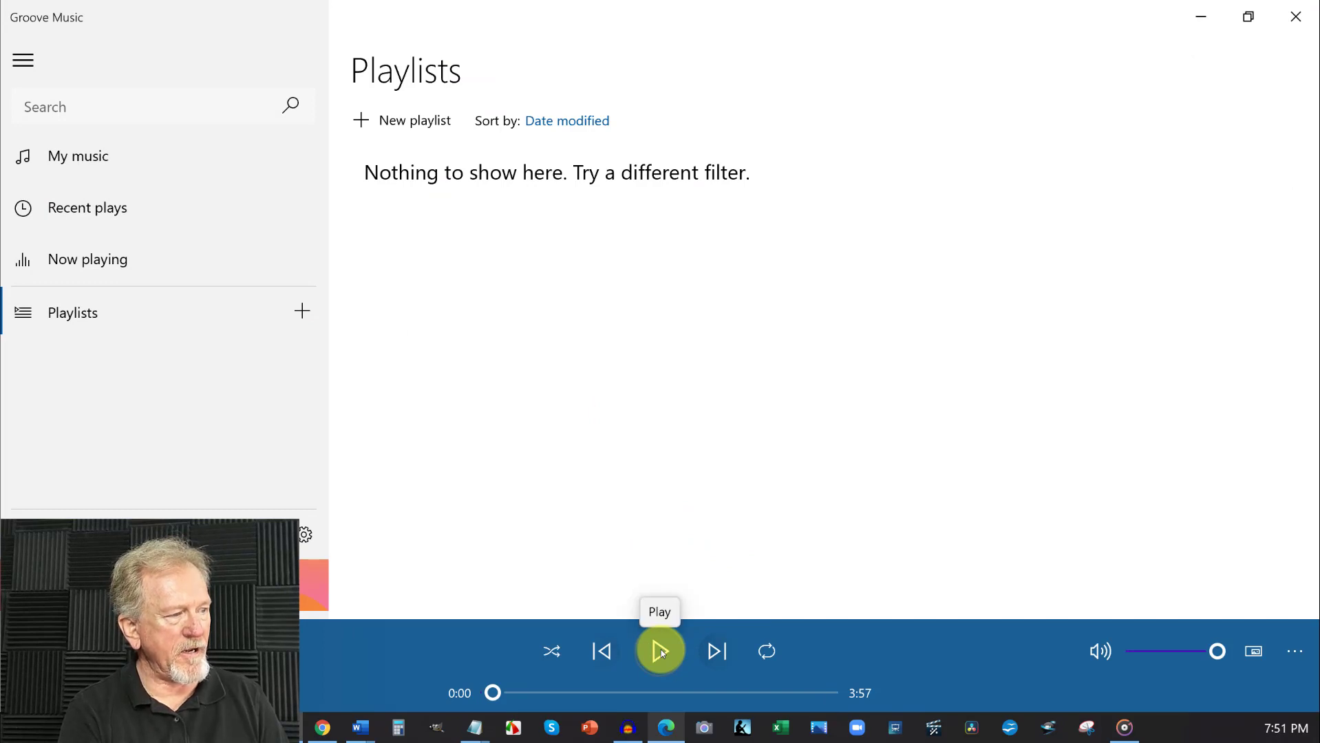
- Play the first 15 seconds of the exported 3:57 MP3 in Groove Music, then return to Audacity
{"action": "left_click", "coordinate": [661, 649]}
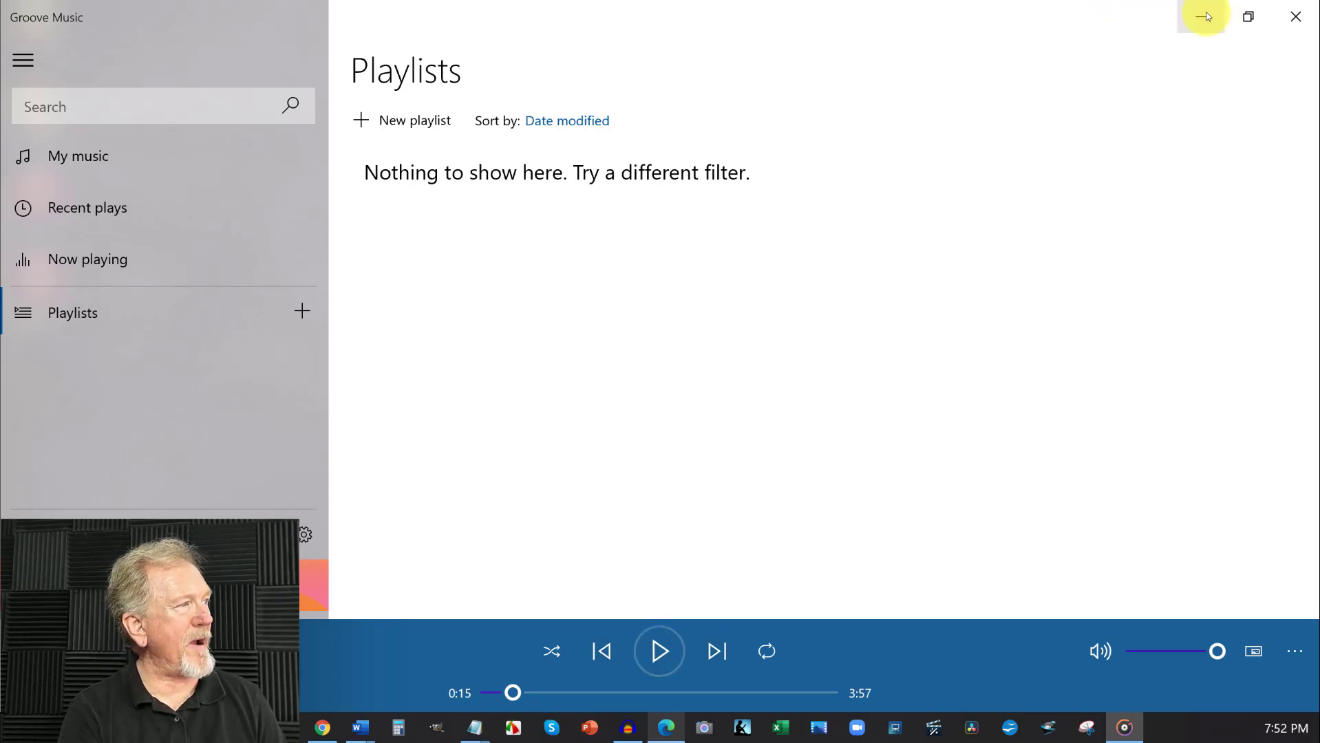
{"action": "left_click", "coordinate": [625, 728]}
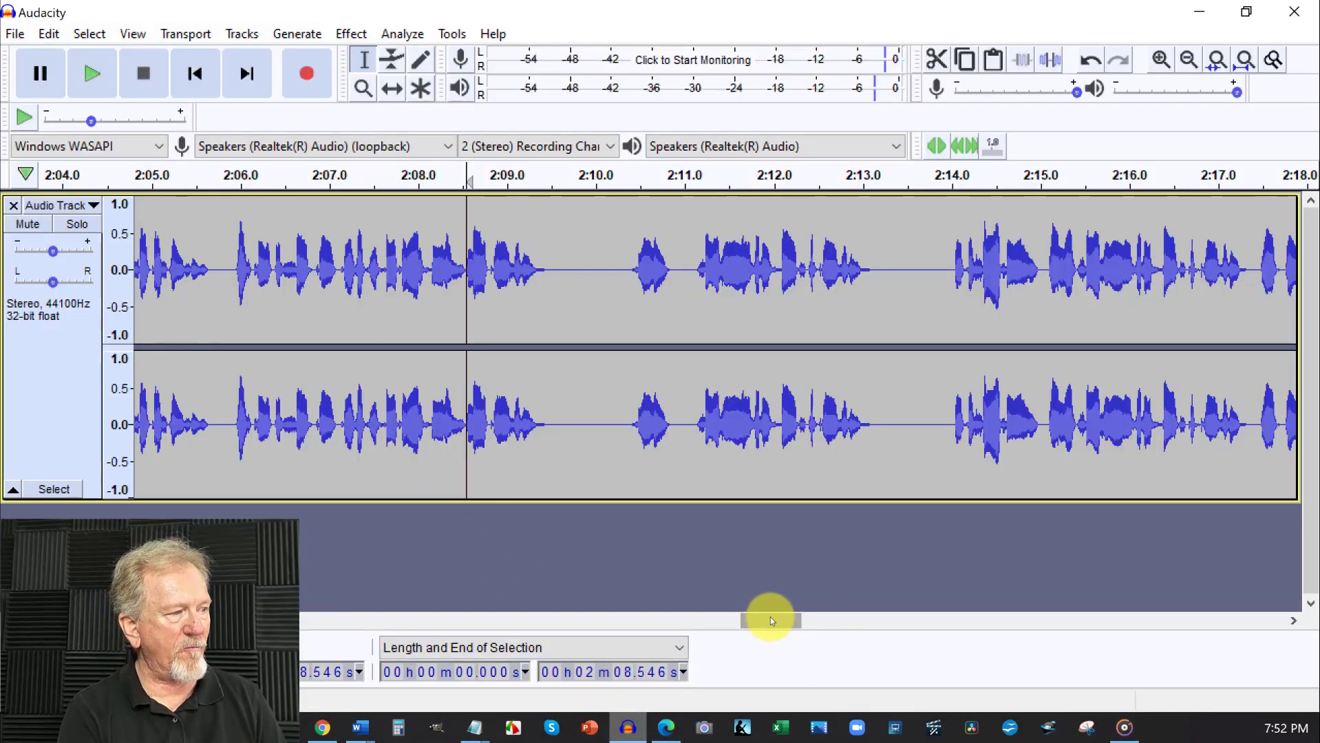
- Select and delete the leading 0–9 s of silence from the recording
{"action": "left_click_drag", "start_coordinate": [766, 620], "coordinate": [275, 616]}
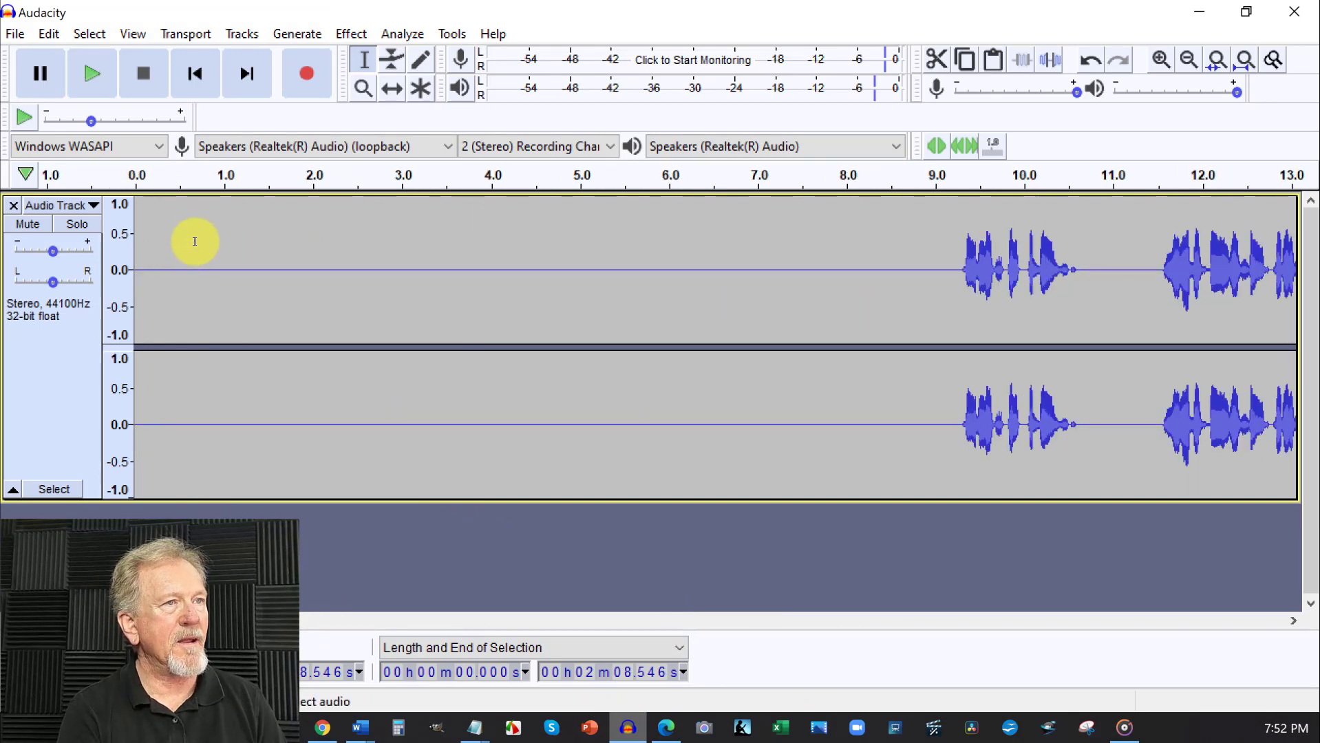
{"action": "left_click_drag", "start_coordinate": [137, 200], "coordinate": [217, 224]}
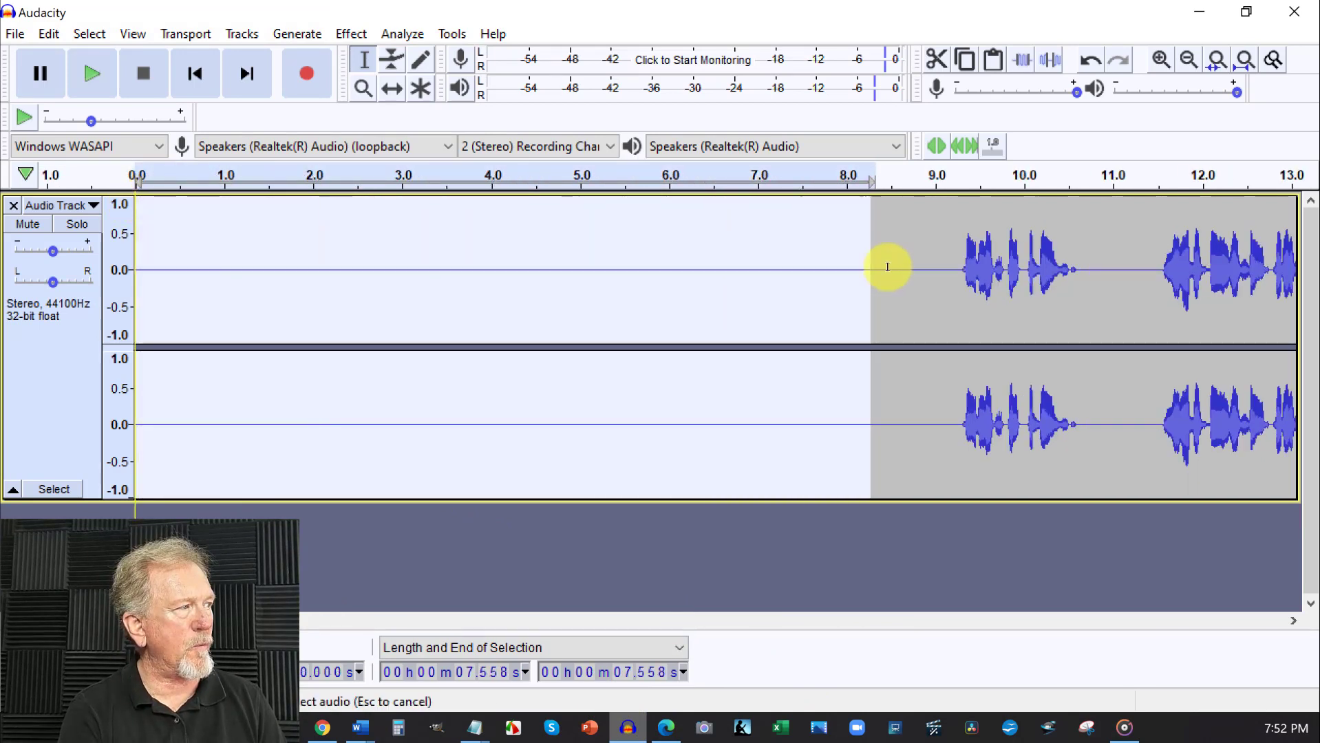
{"action": "left_click_drag", "start_coordinate": [218, 224], "coordinate": [930, 270]}
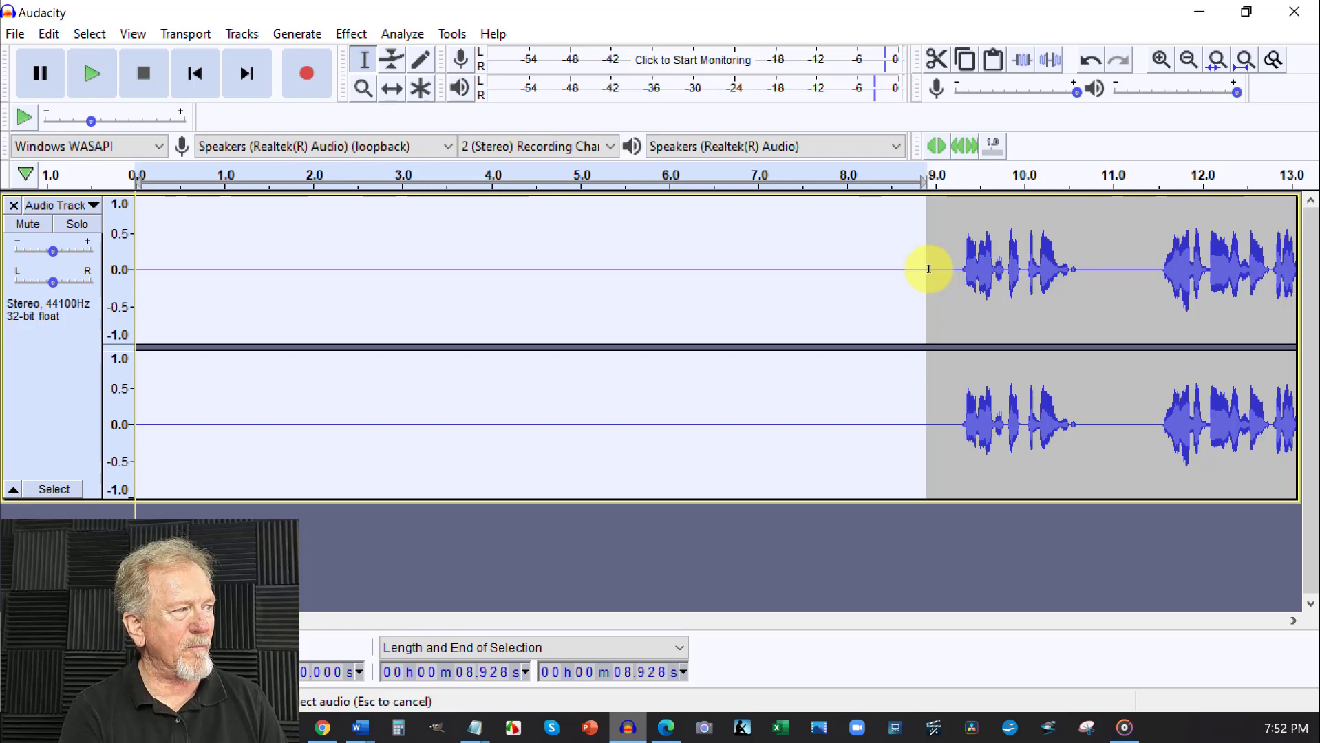
{"action": "left_click_drag", "start_coordinate": [931, 271], "coordinate": [933, 271]}
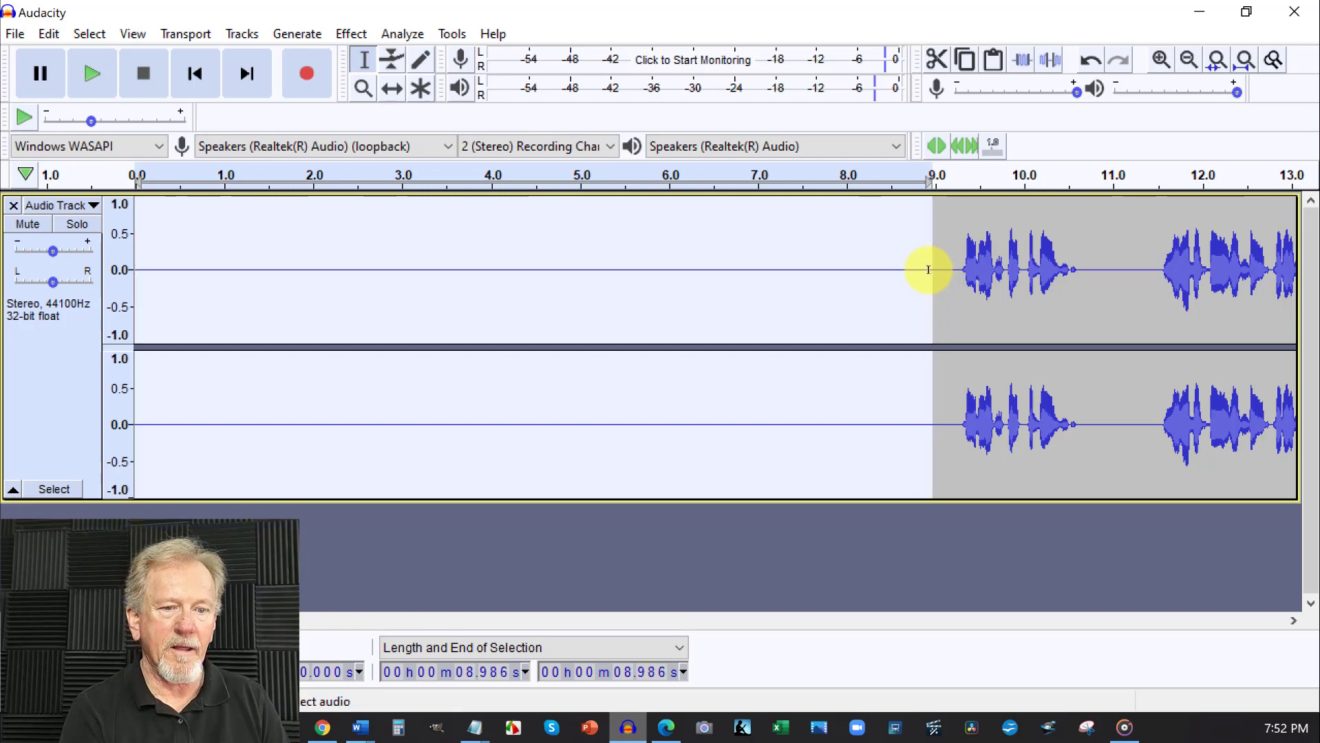
{"action": "key", "text": "Delete"}
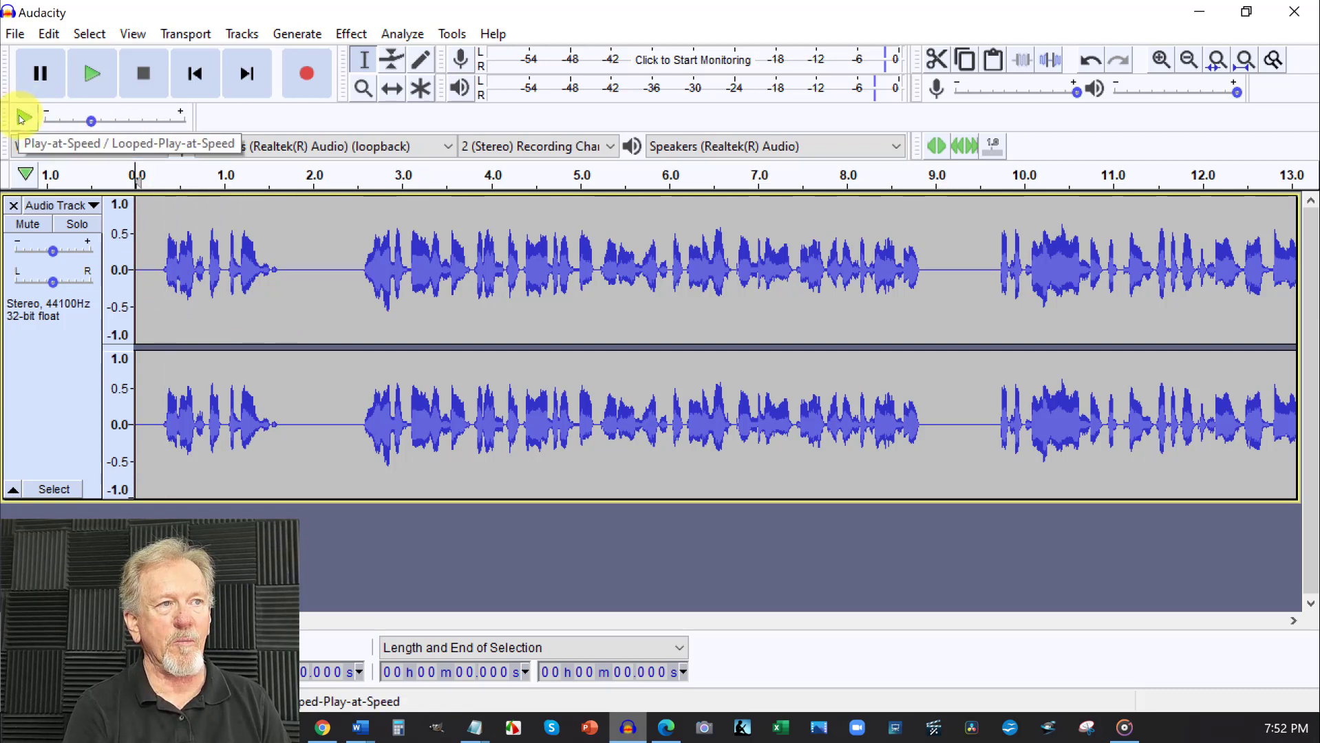
- Play back the start of the trimmed recording and stop it
{"action": "left_click", "coordinate": [22, 118]}
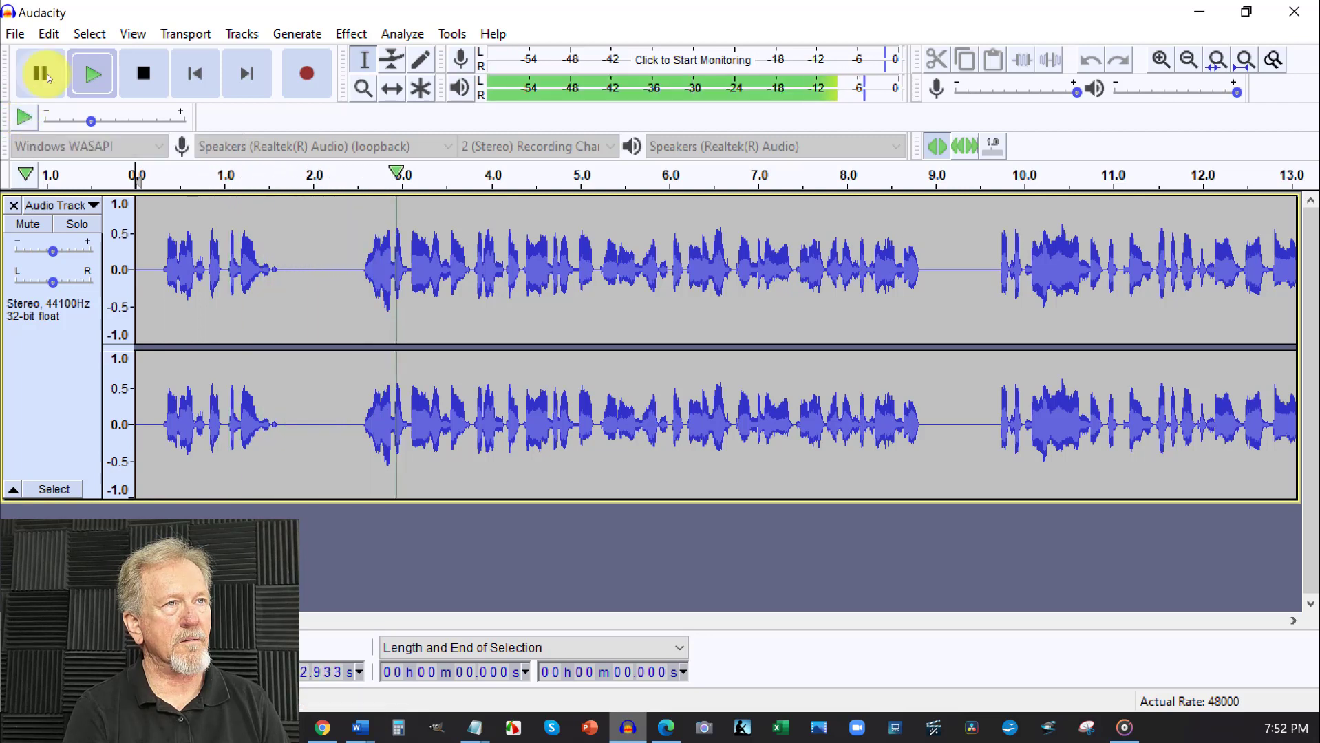
{"action": "left_click", "coordinate": [145, 74]}
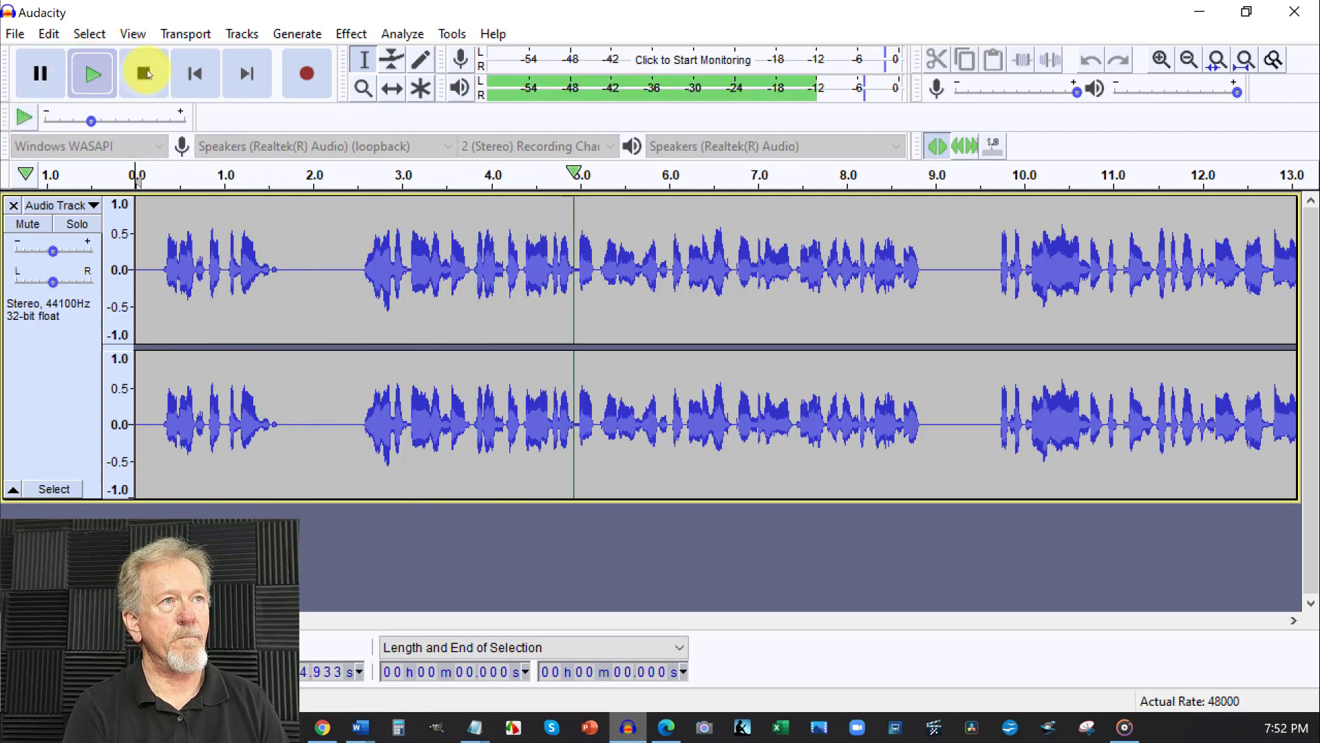
{"action": "left_click", "coordinate": [147, 74]}
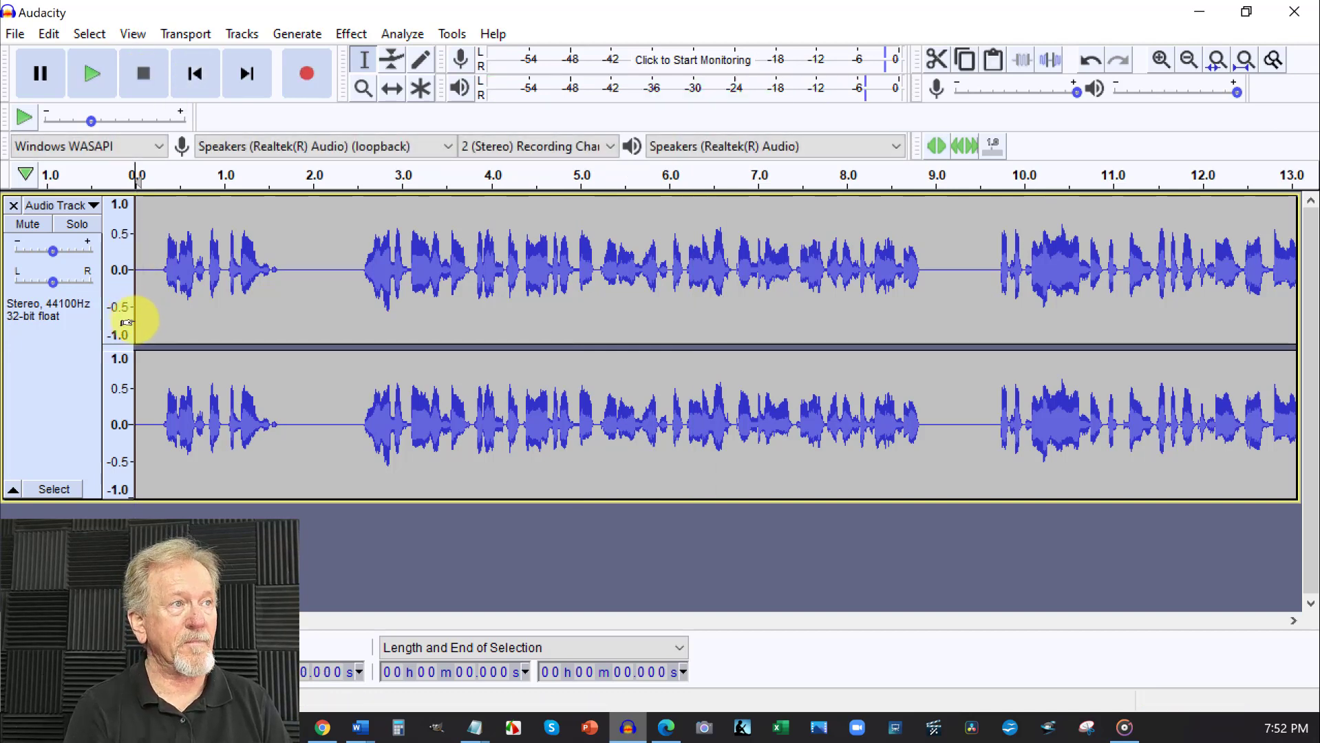
- Open Audacity's File menu to save the project
{"action": "left_click", "coordinate": [14, 33]}
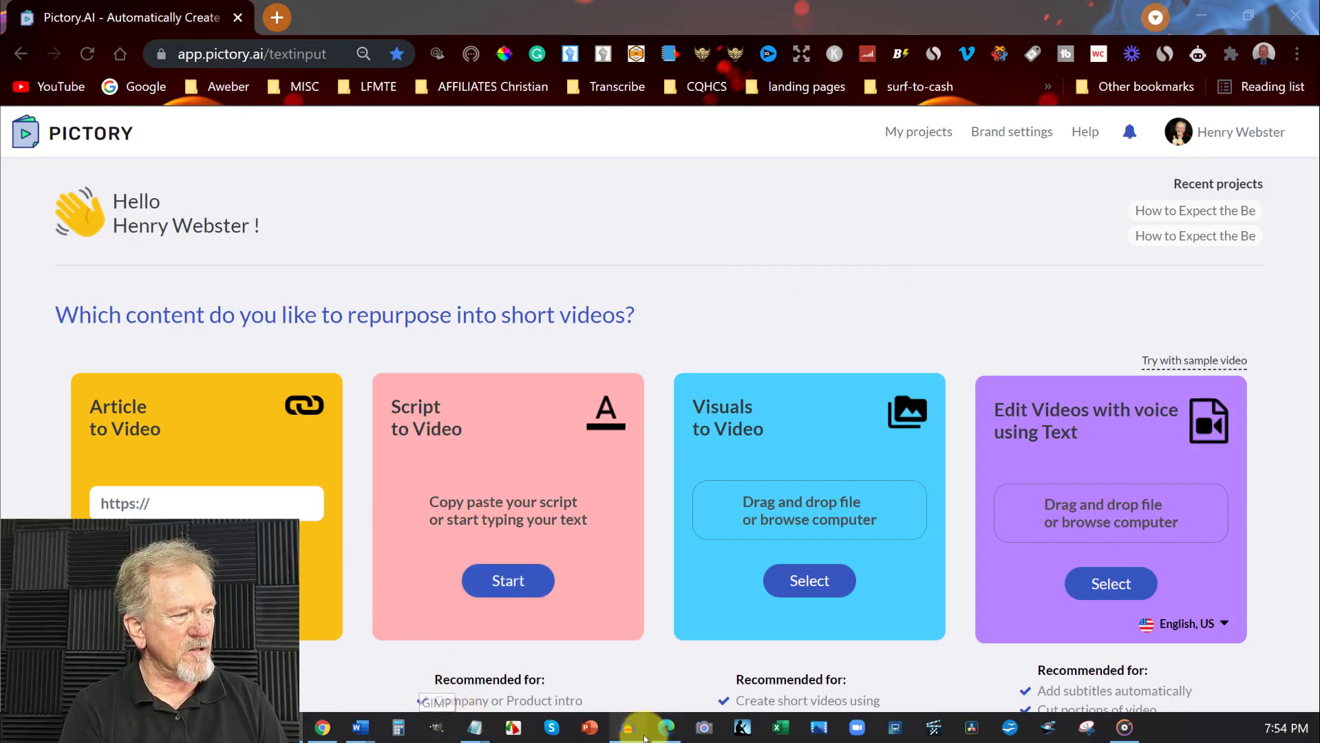
- Copy the full 'How to Expect the Best' article text from Word, then minimize Word
{"action": "left_click", "coordinate": [361, 731]}
{"action": "left_click", "coordinate": [581, 646]}
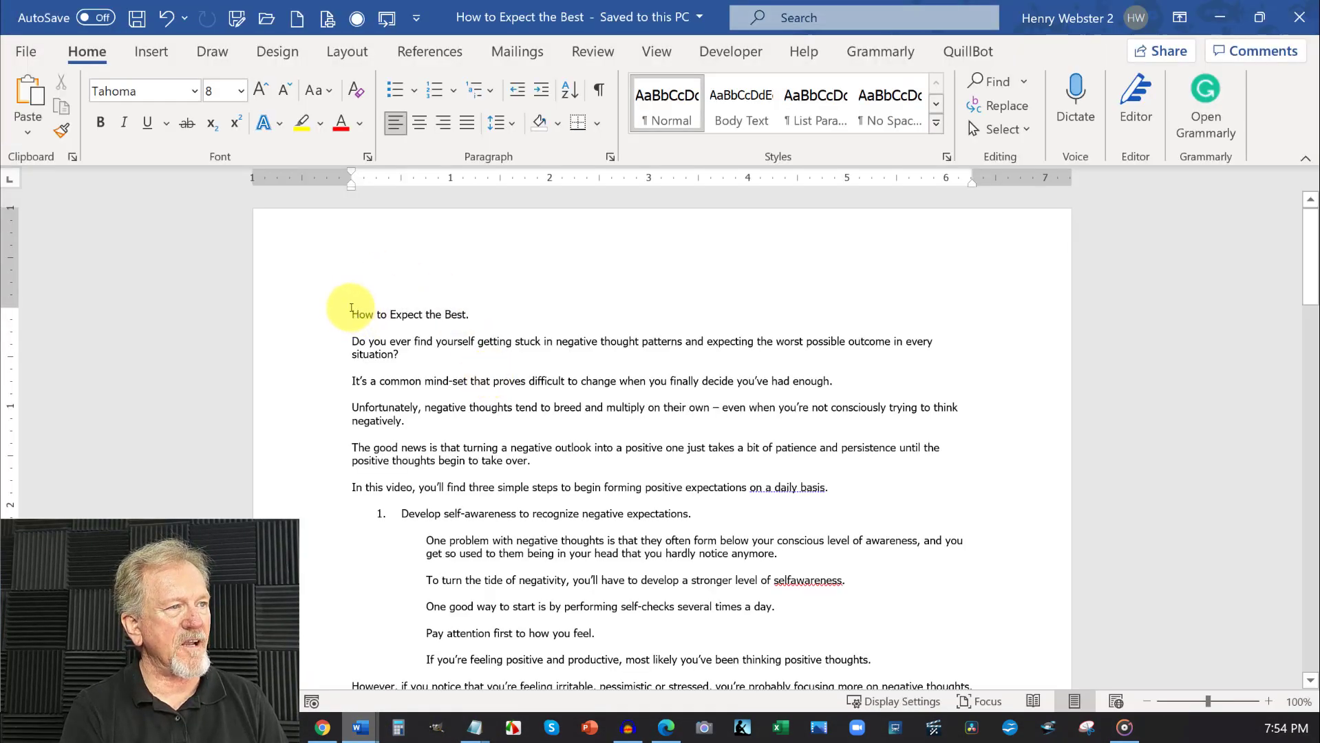
{"action": "mouse_move", "coordinate": [357, 317]}
{"action": "left_mouse_down"}
{"action": "mouse_move", "coordinate": [783, 688]}
{"action": "mouse_move", "coordinate": [620, 548]}
{"action": "mouse_move", "coordinate": [524, 425]}
{"action": "left_mouse_up"}
{"action": "scroll", "coordinate": [521, 425], "scroll_direction": "up", "scroll_amount": 10}
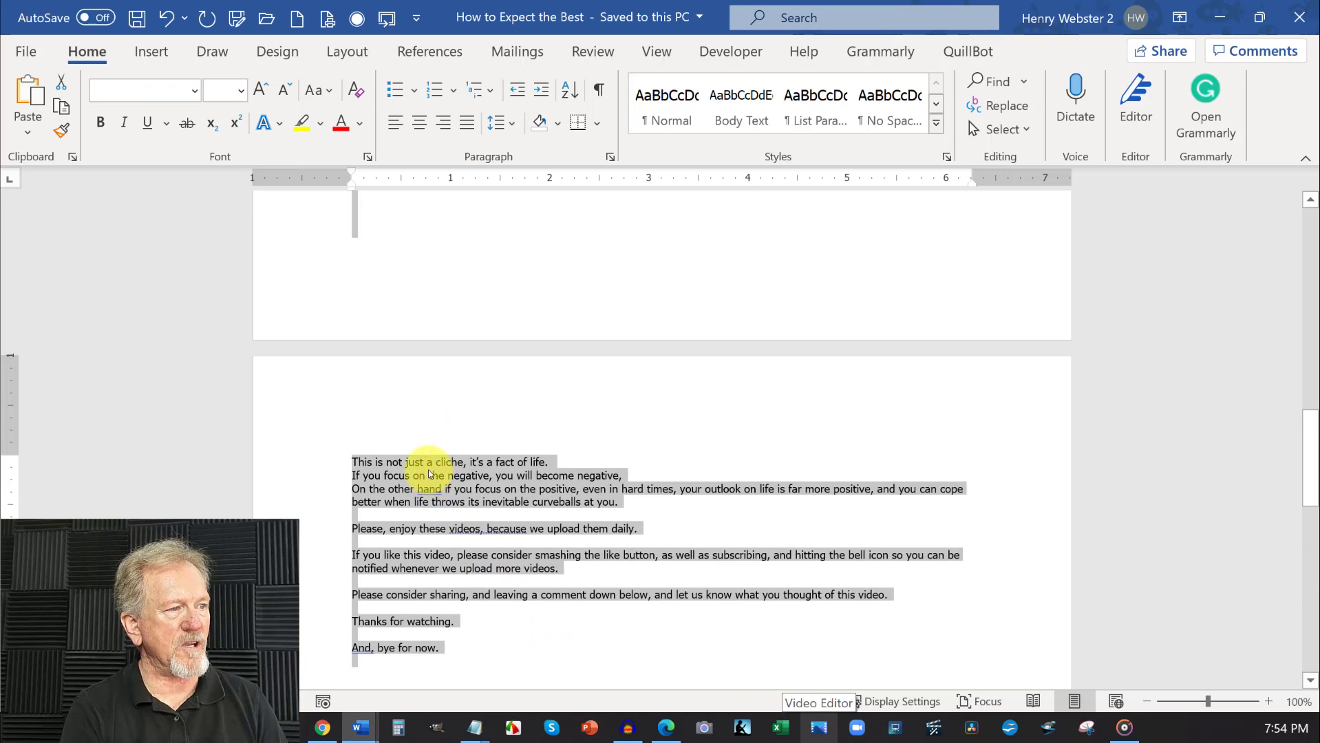
{"action": "right_click", "coordinate": [429, 474]}
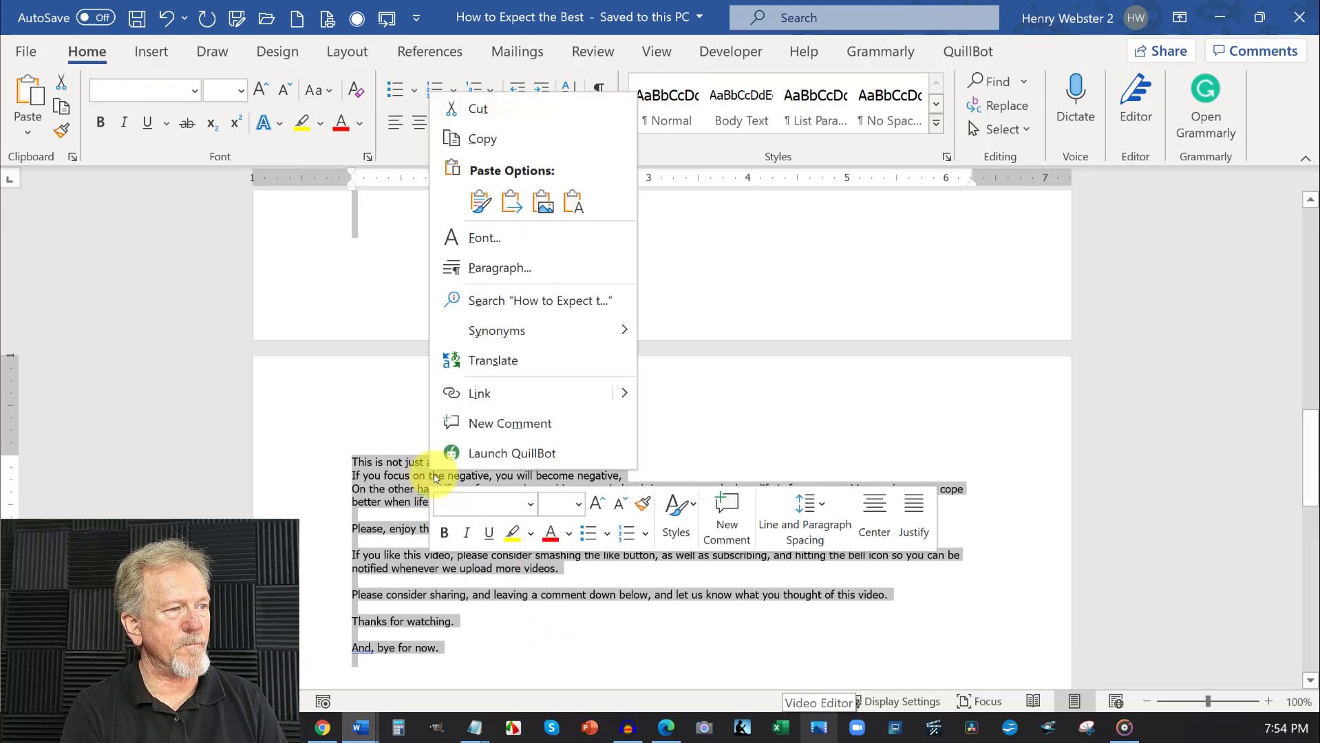
{"action": "left_click", "coordinate": [475, 140]}
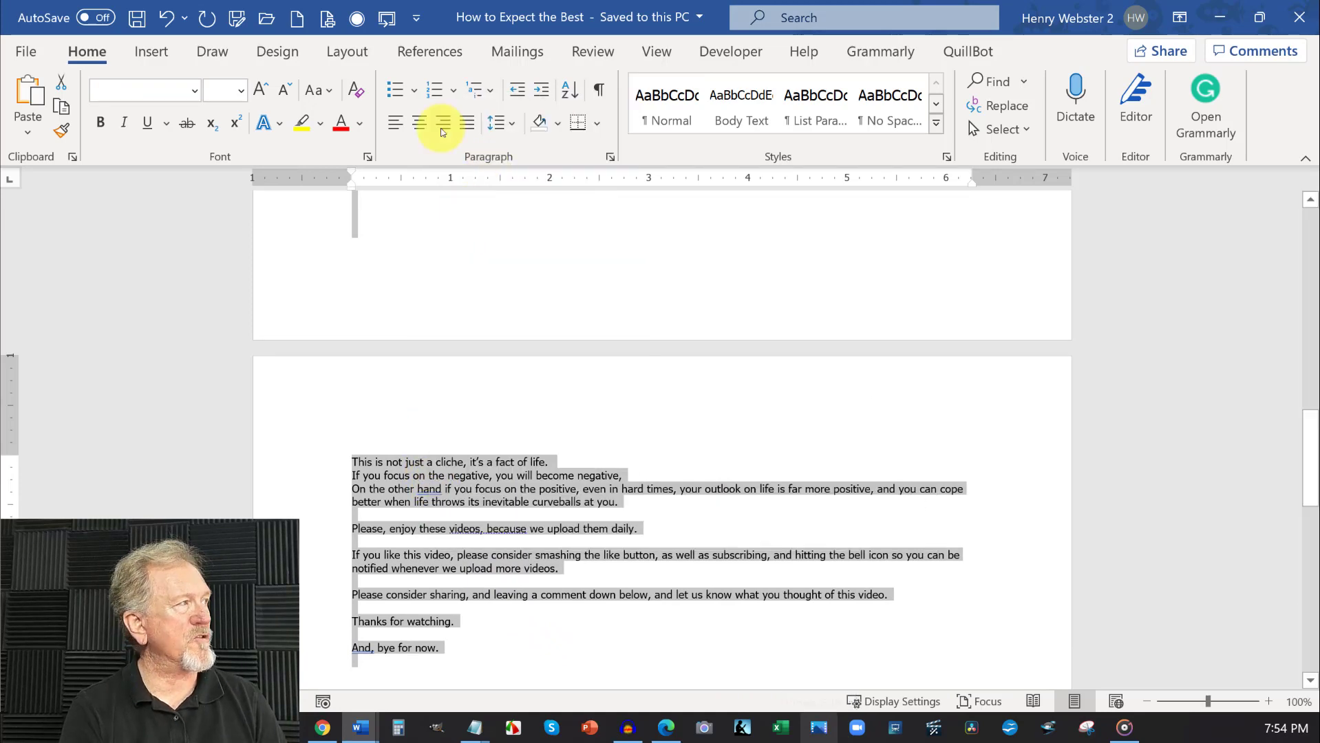
{"action": "left_click", "coordinate": [1219, 17]}
- Paste the article into a new Pictory script-to-video project with 16:9 landscape format
{"action": "left_click", "coordinate": [507, 581]}
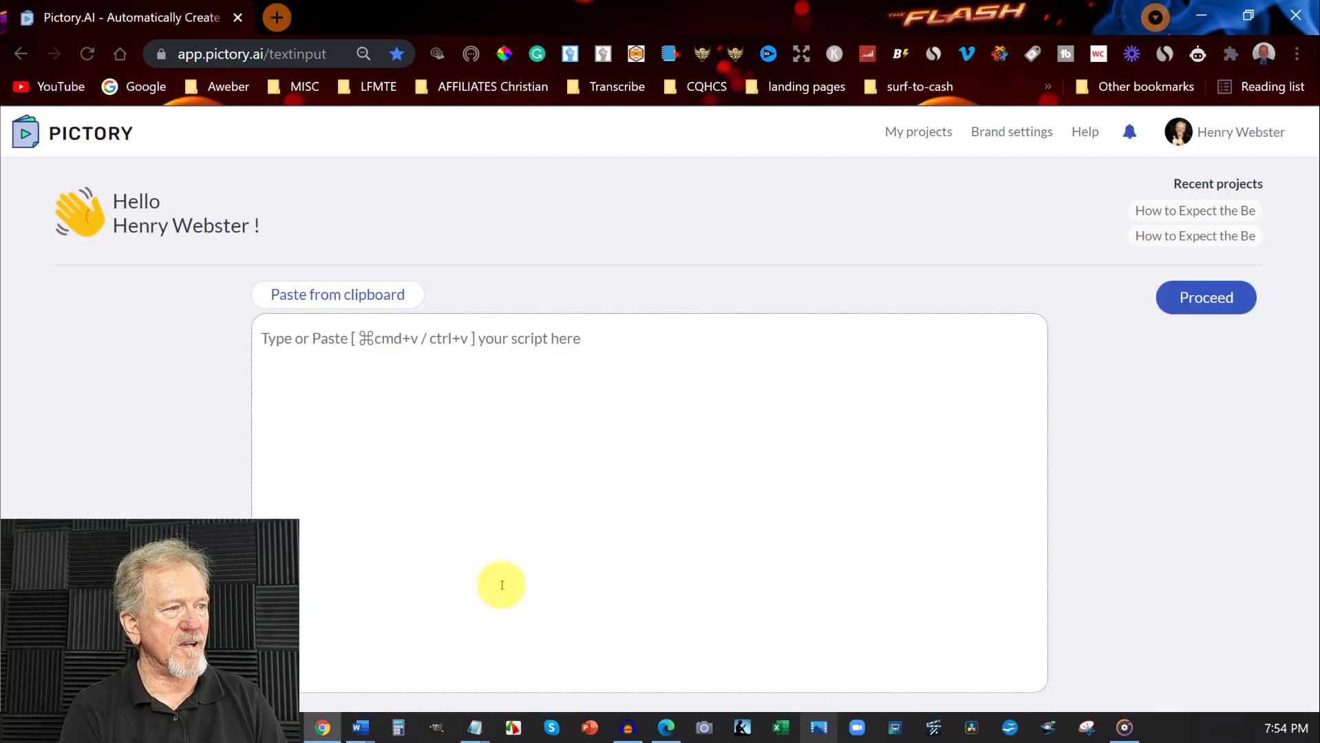
{"action": "left_click", "coordinate": [264, 336]}
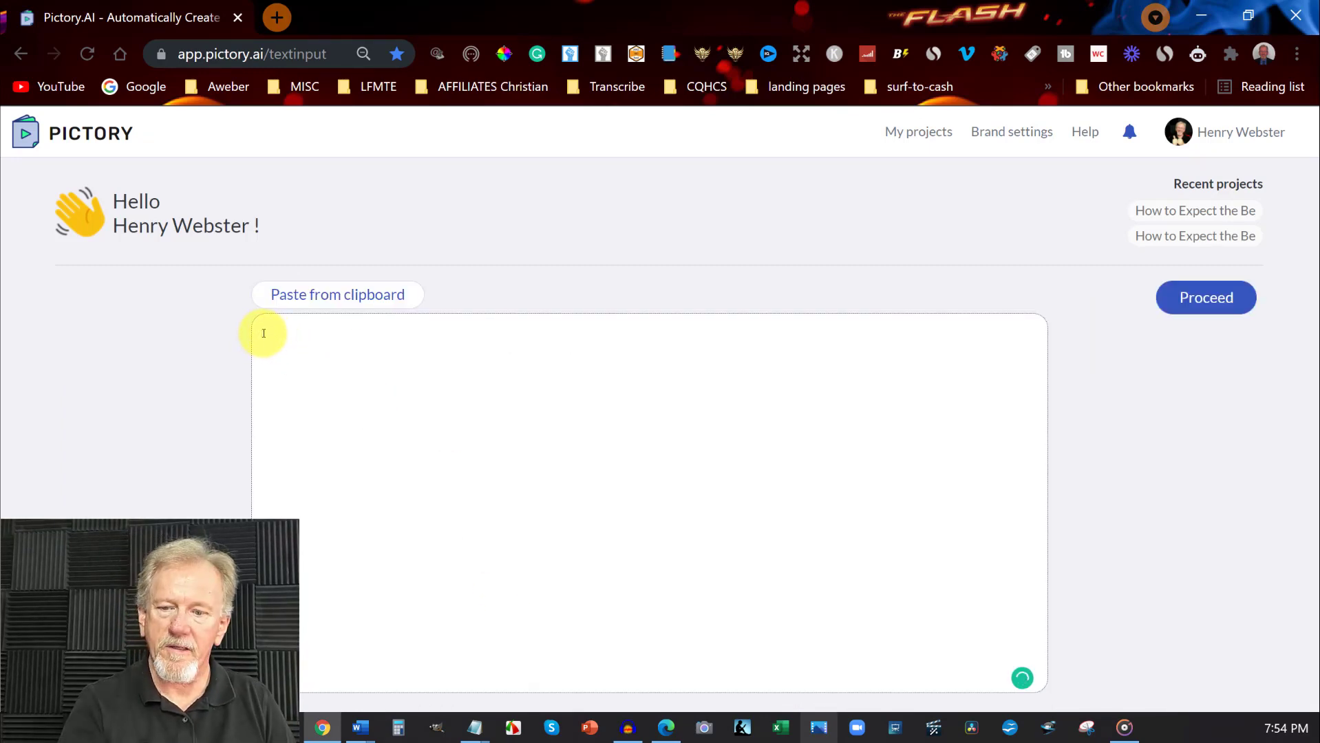
{"action": "key", "text": "ctrl+v"}
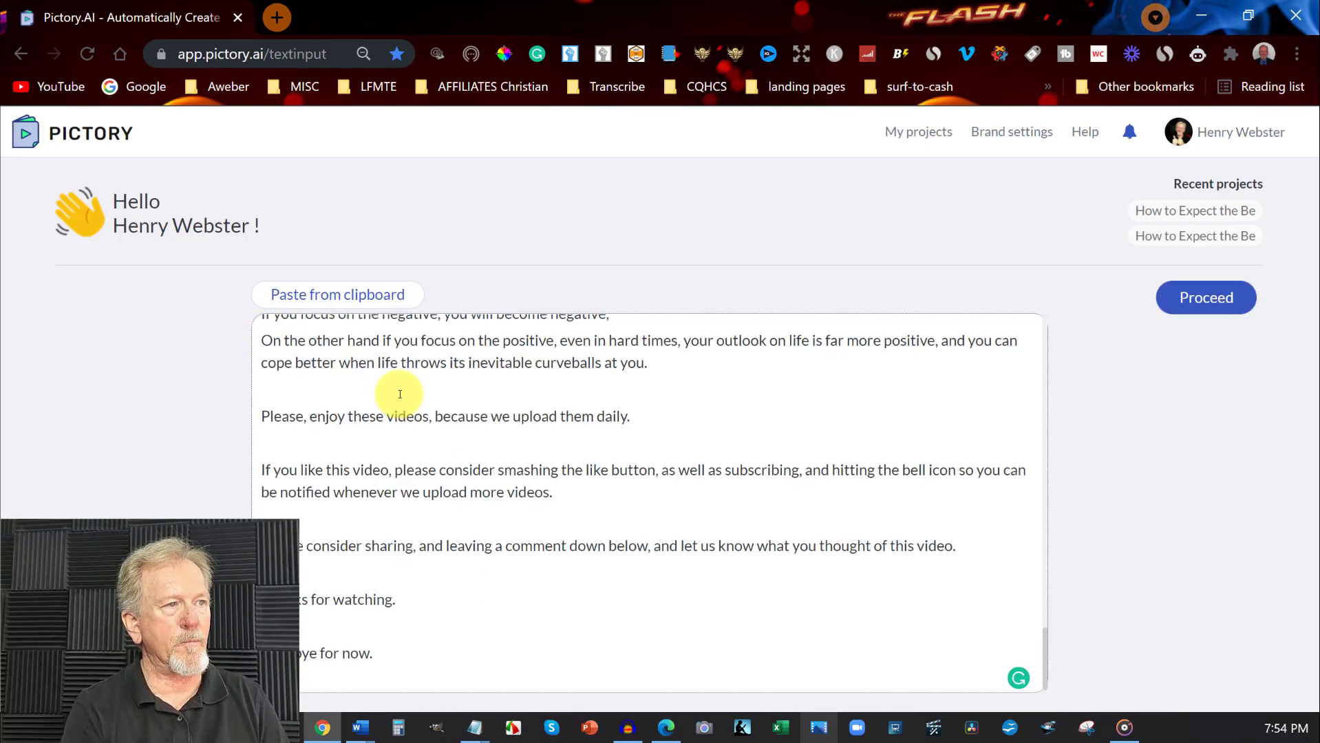
{"action": "left_click", "coordinate": [1201, 302]}
{"action": "left_click", "coordinate": [320, 389]}
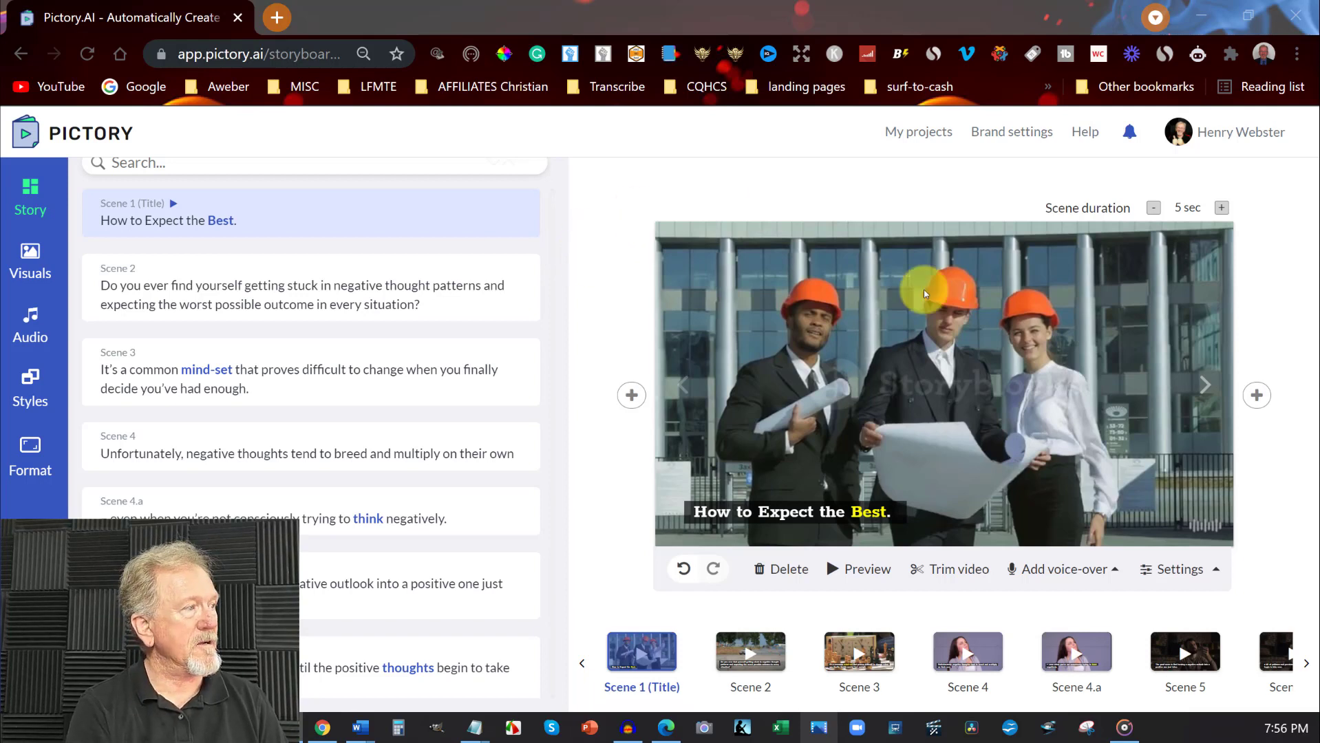
- Choose Upload voice-over from Pictory's Add voice-over options
{"action": "left_click", "coordinate": [1059, 570]}
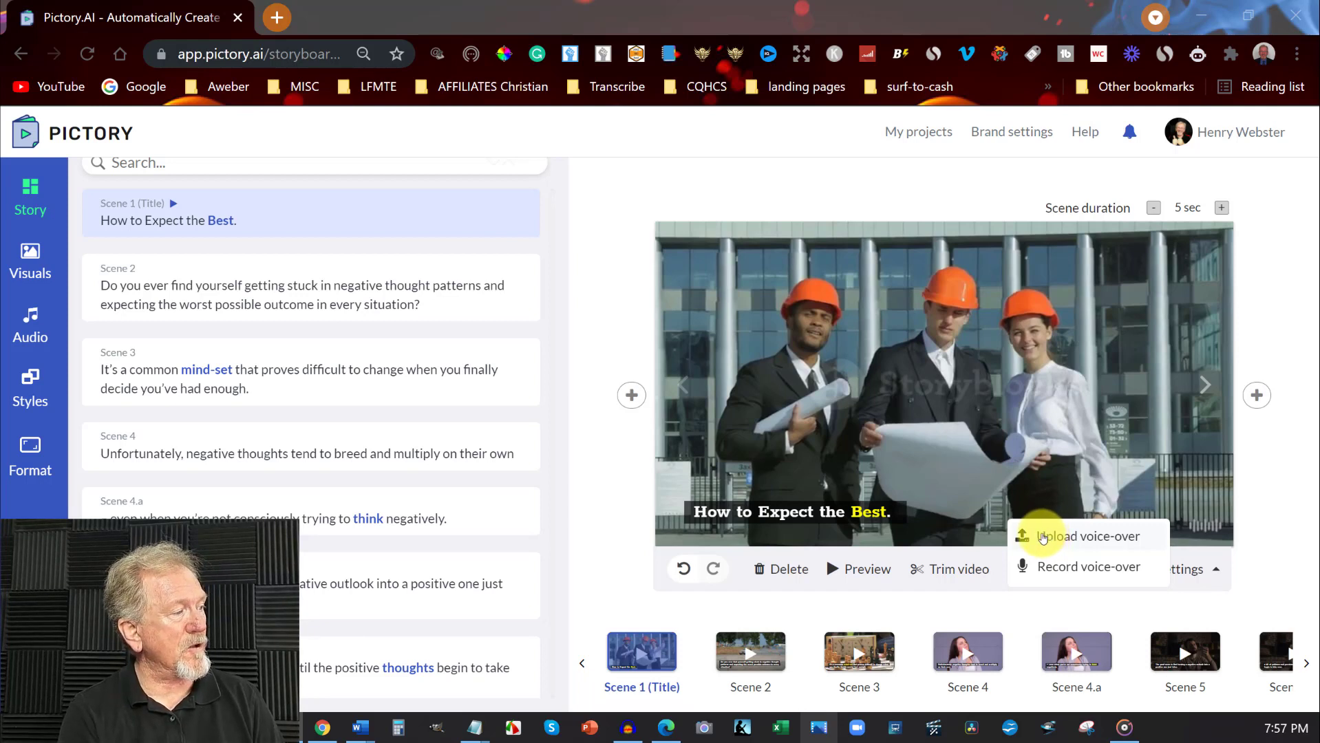
{"action": "left_click", "coordinate": [1042, 537]}
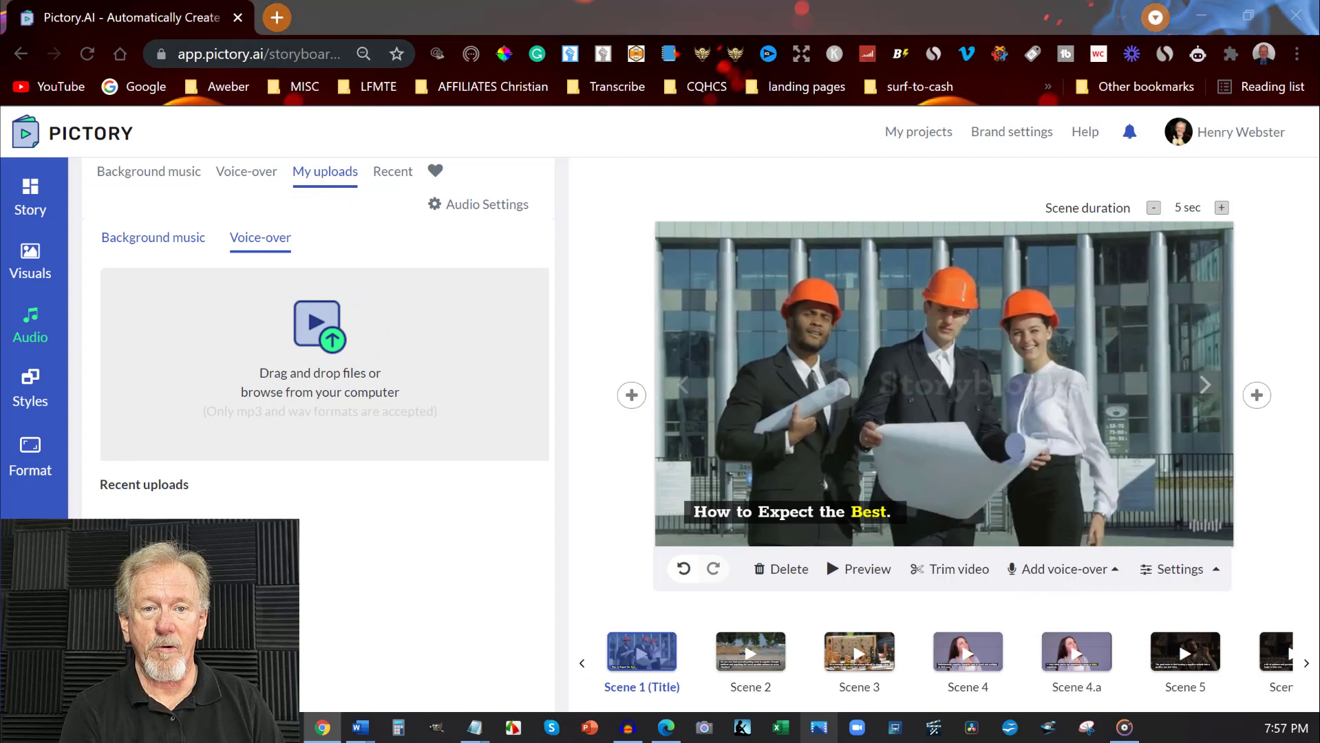
- Drop the exported 'How to Expect the Best' MP3 onto Pictory's upload area
{"action": "left_click_drag", "start_coordinate": [212, 162], "coordinate": [314, 344]}
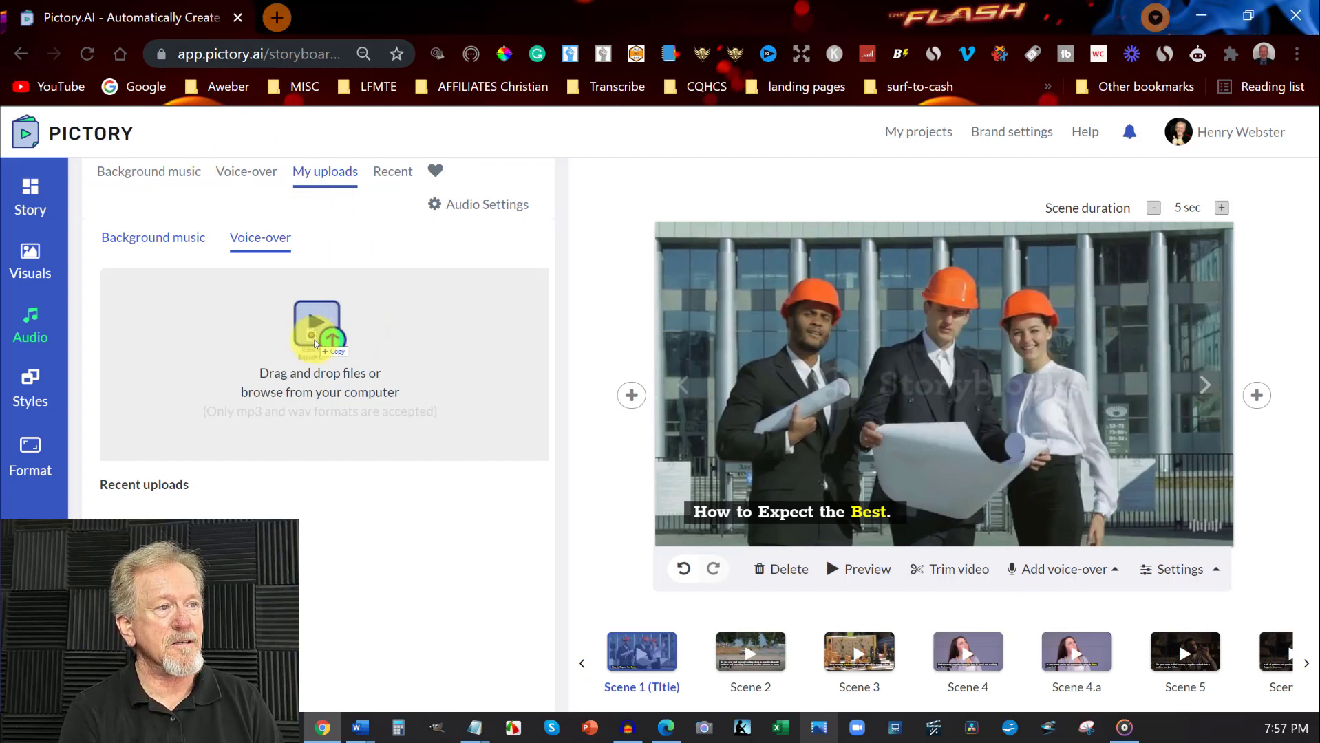
{"action": "left_click_drag", "start_coordinate": [315, 344], "coordinate": [316, 346]}
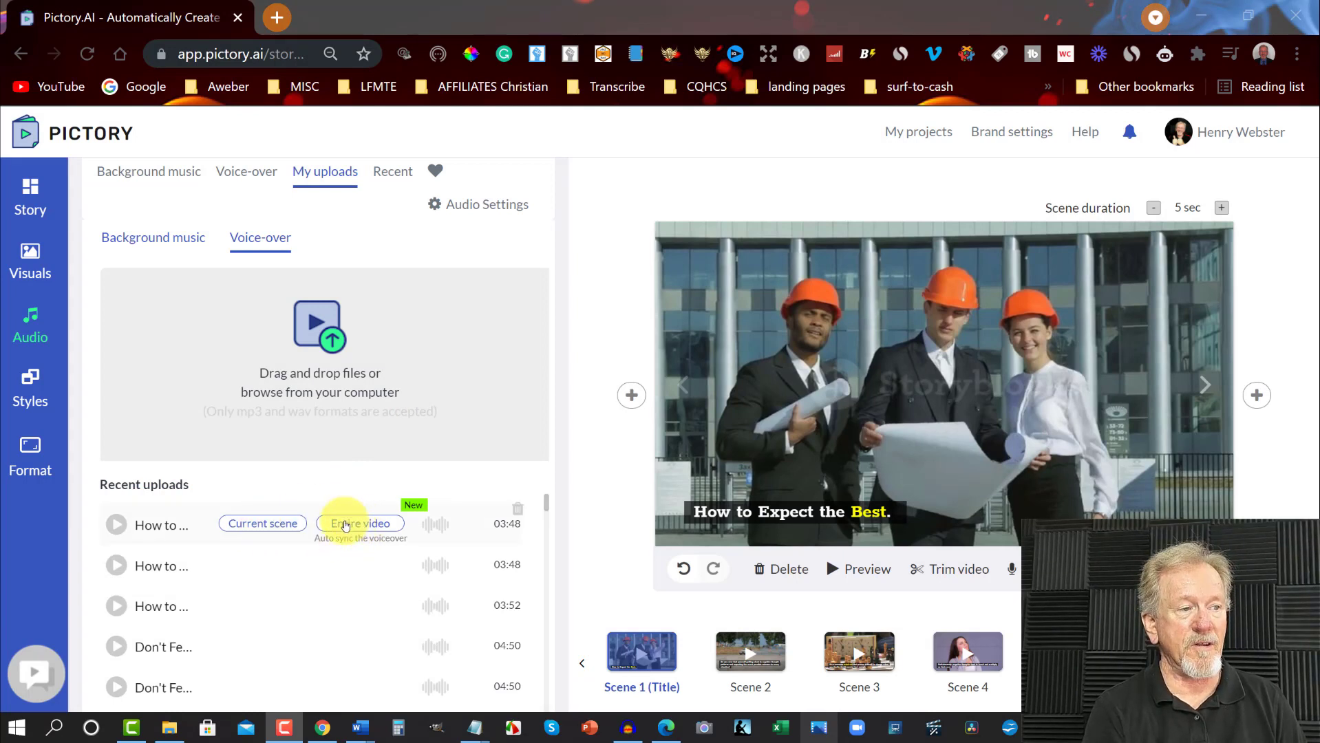
- Apply the uploaded voice-over to the entire video, confirming it has no intro or outro
{"action": "left_click", "coordinate": [345, 525]}
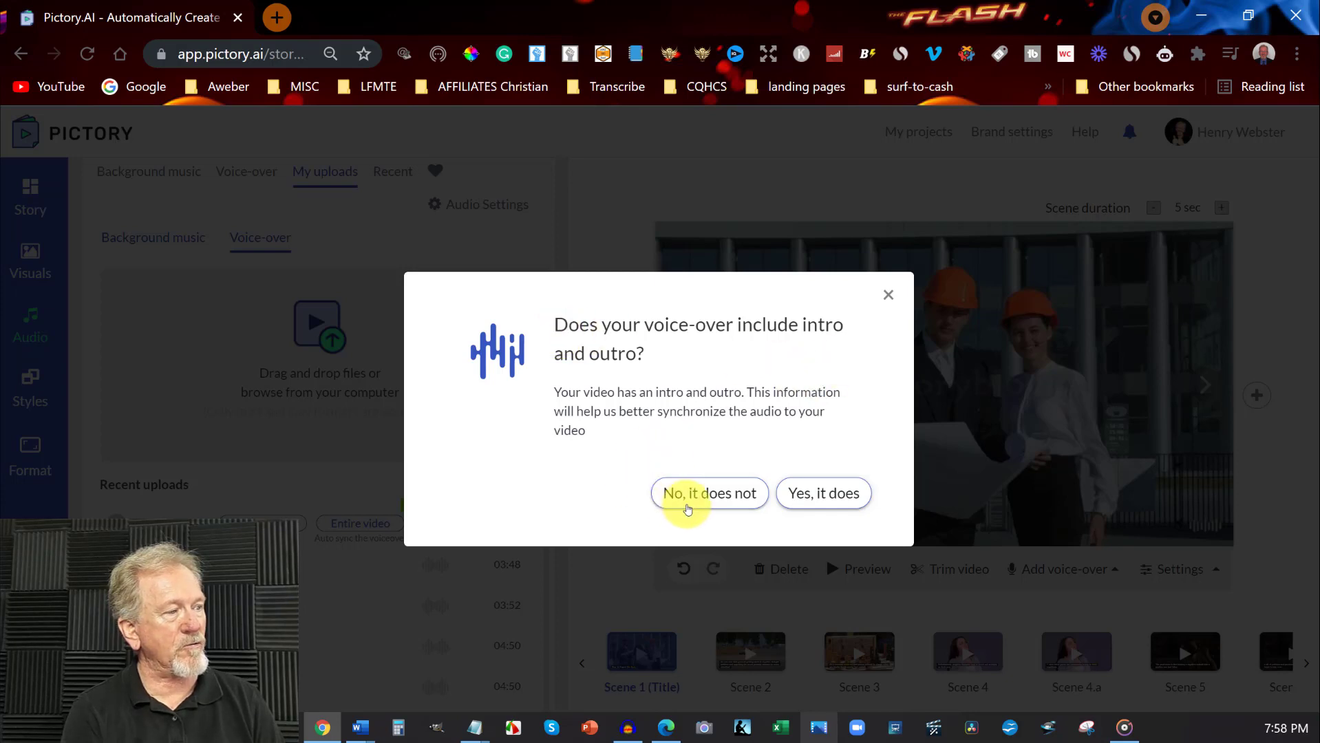
{"action": "left_click", "coordinate": [703, 497]}
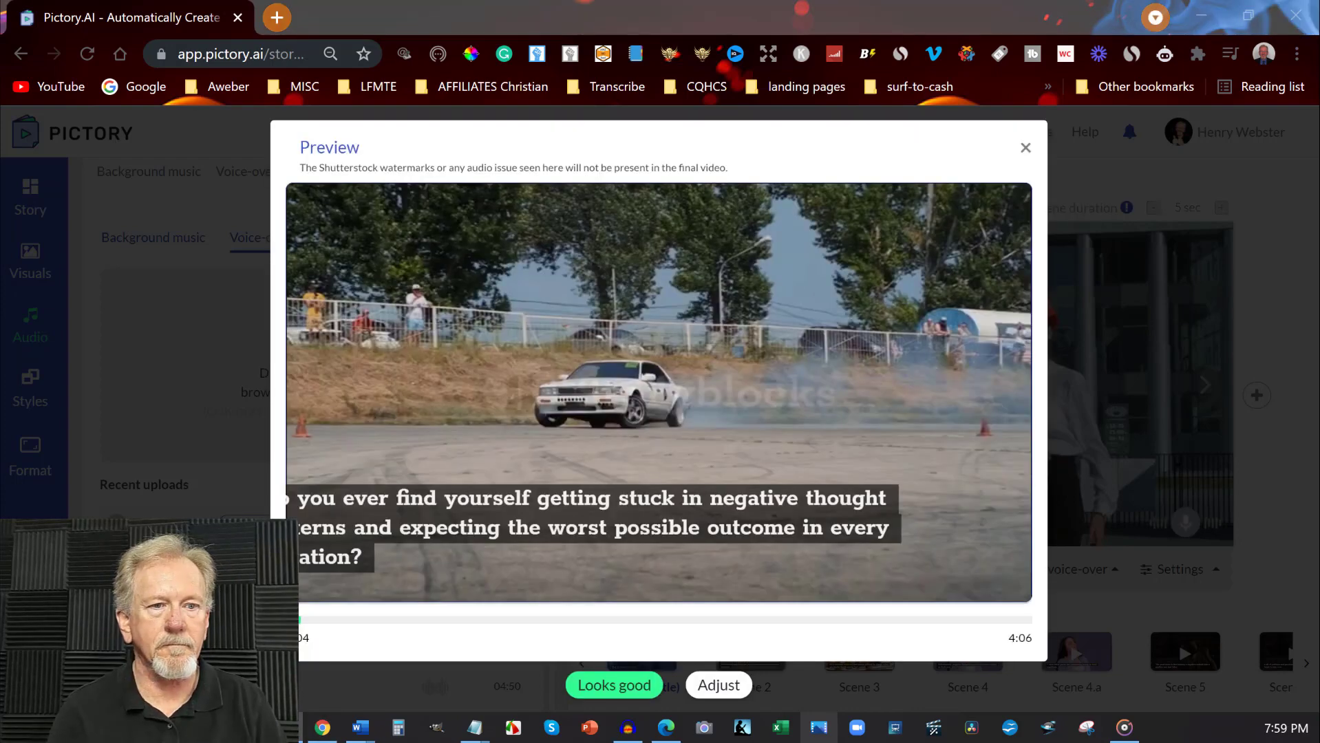
- Play, pause and resume the synced 4:06 preview, then approve it with Looks good
{"action": "left_click", "coordinate": [659, 417]}
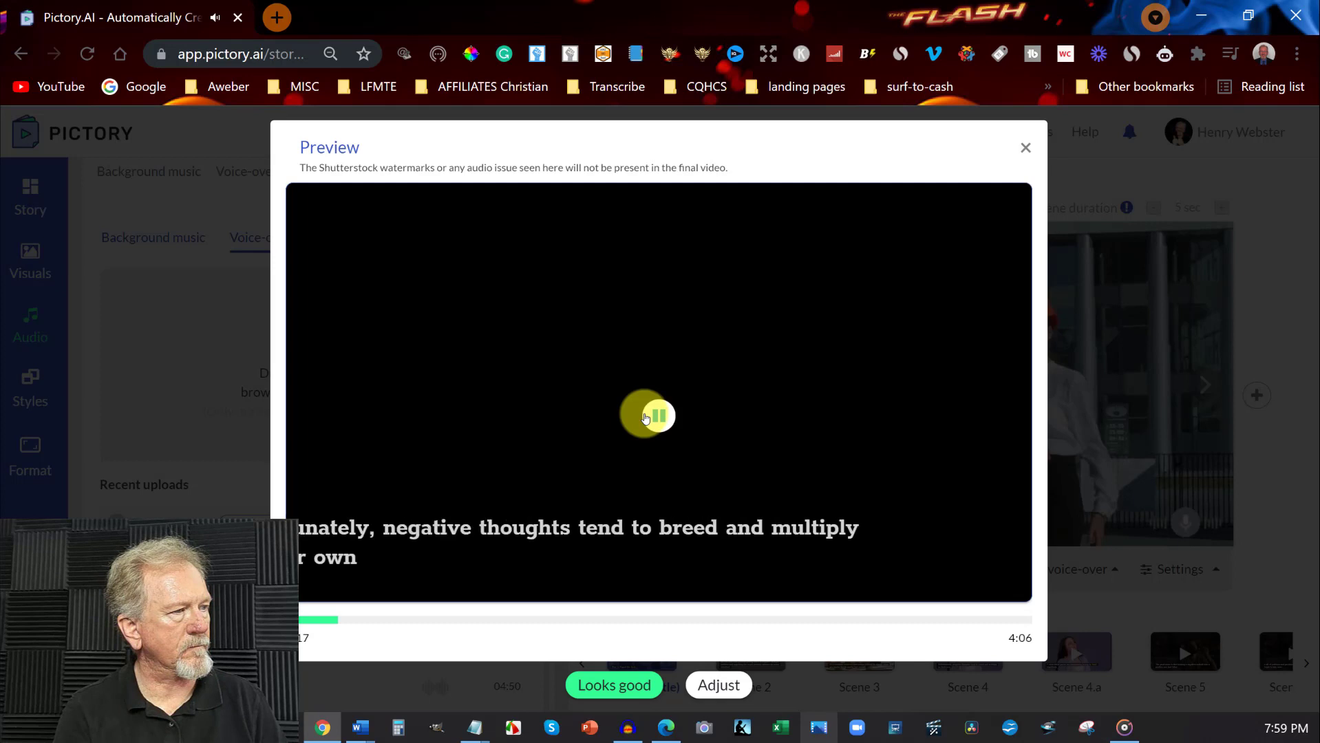
{"action": "left_click", "coordinate": [645, 417]}
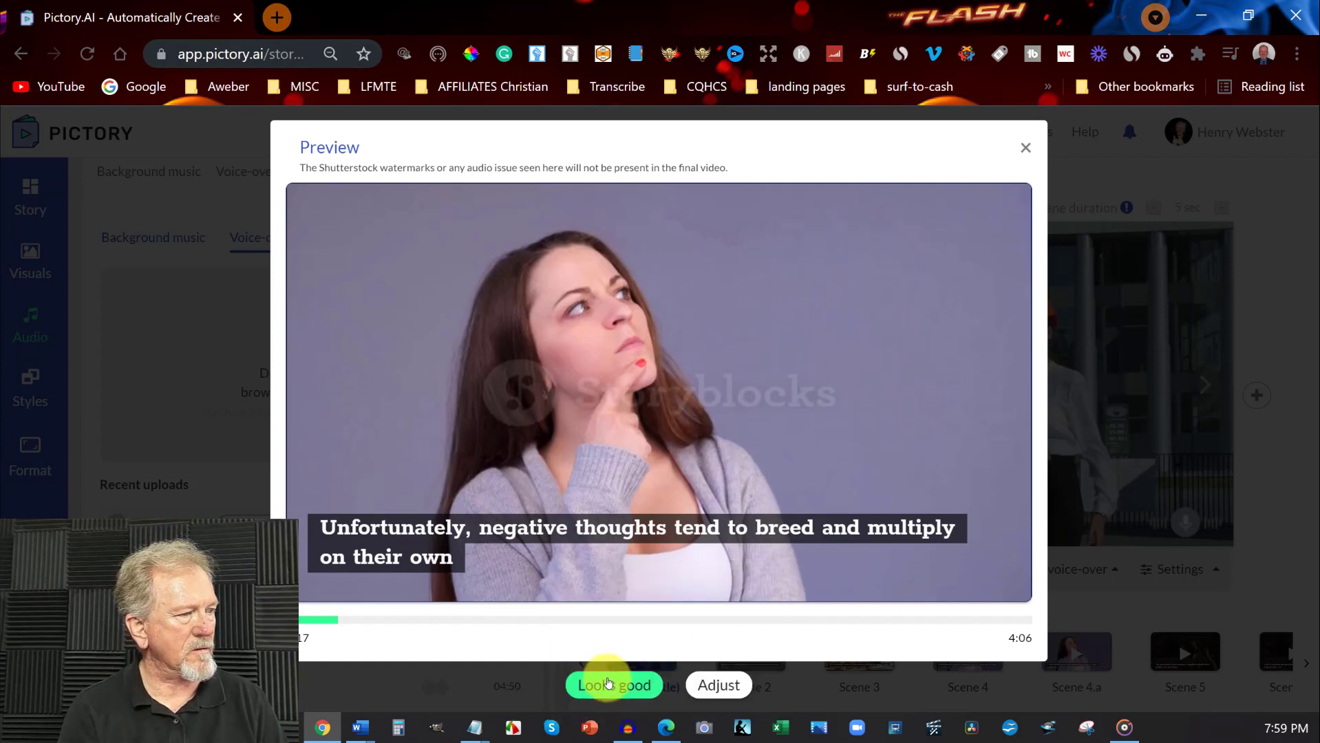
{"action": "left_click", "coordinate": [663, 418]}
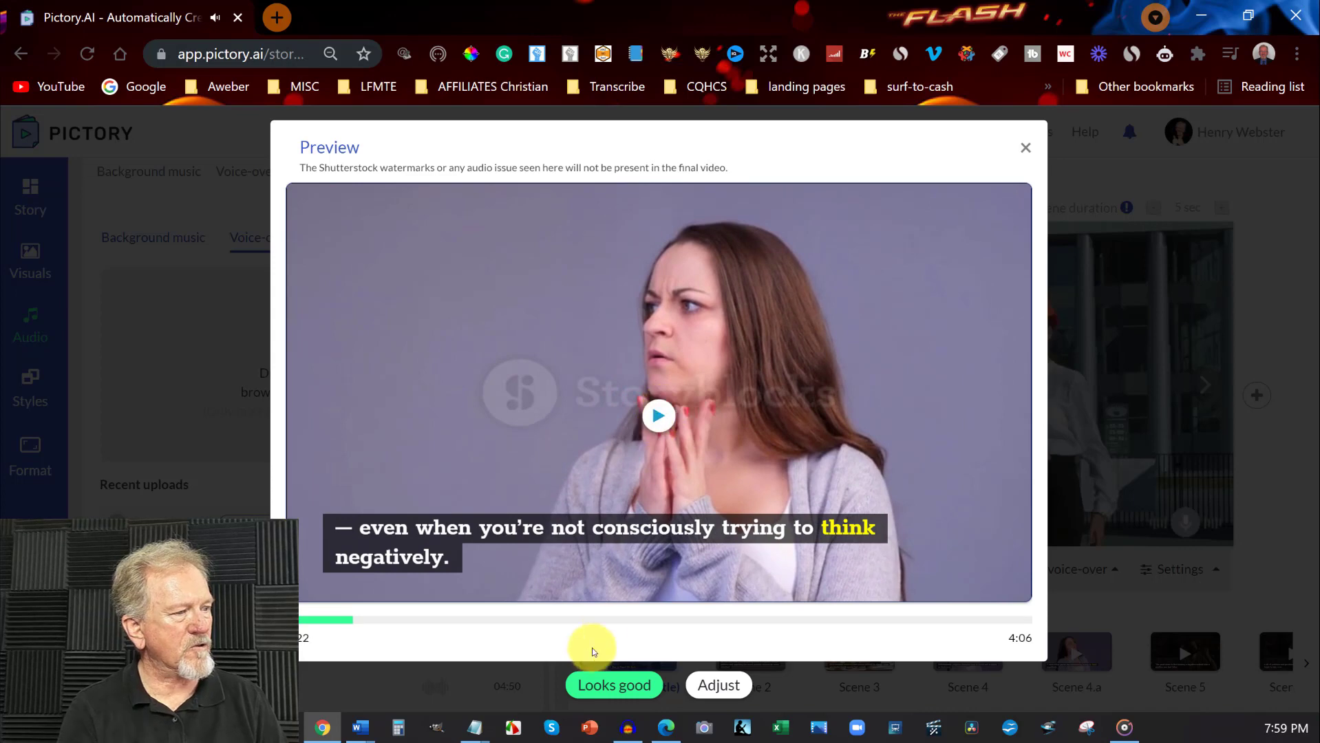
{"action": "left_click", "coordinate": [611, 684]}
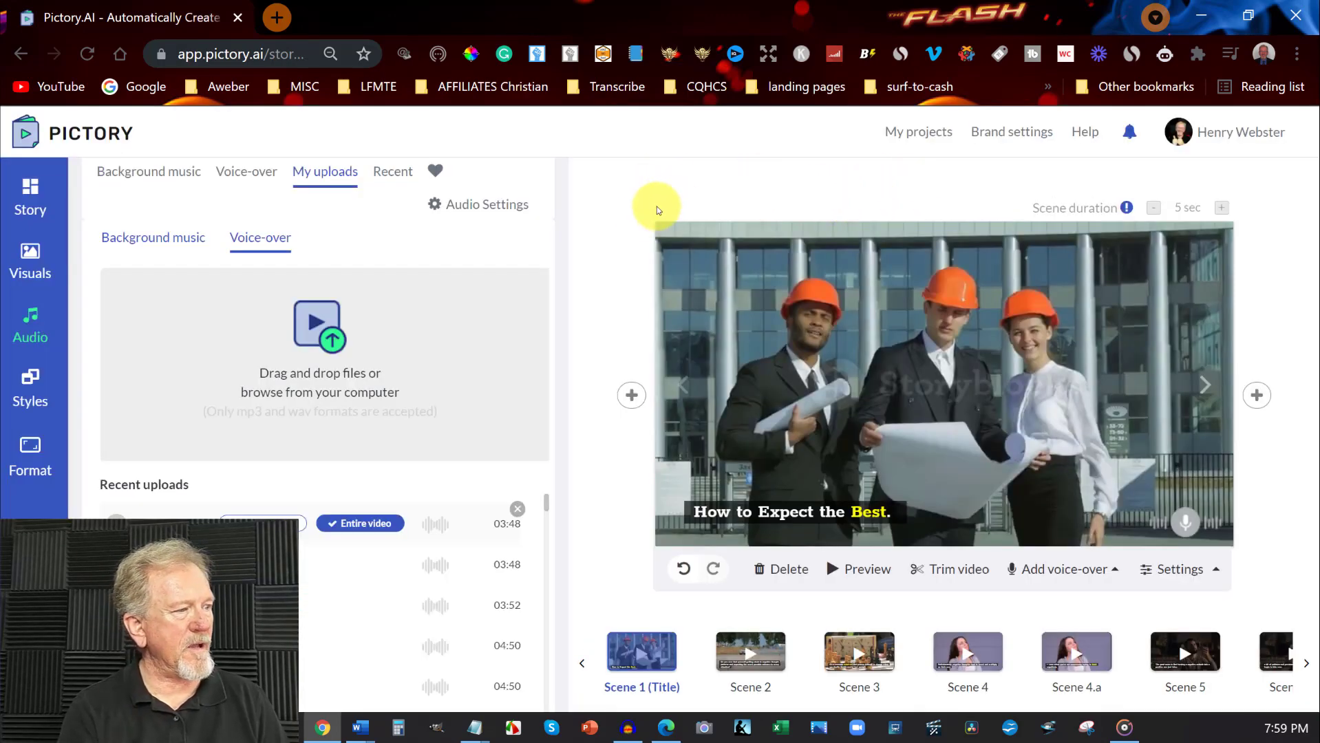
{"action": "left_click", "coordinate": [1256, 395]}
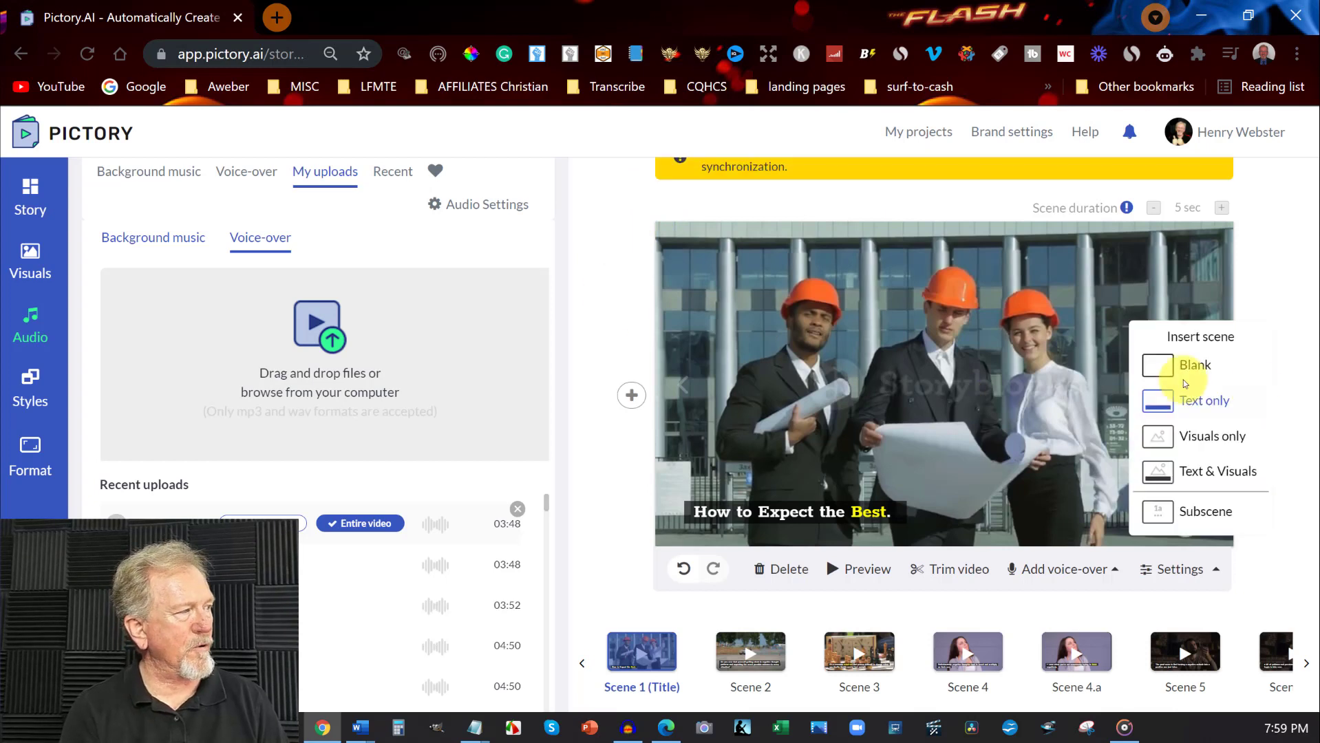
{"action": "left_click", "coordinate": [929, 342]}
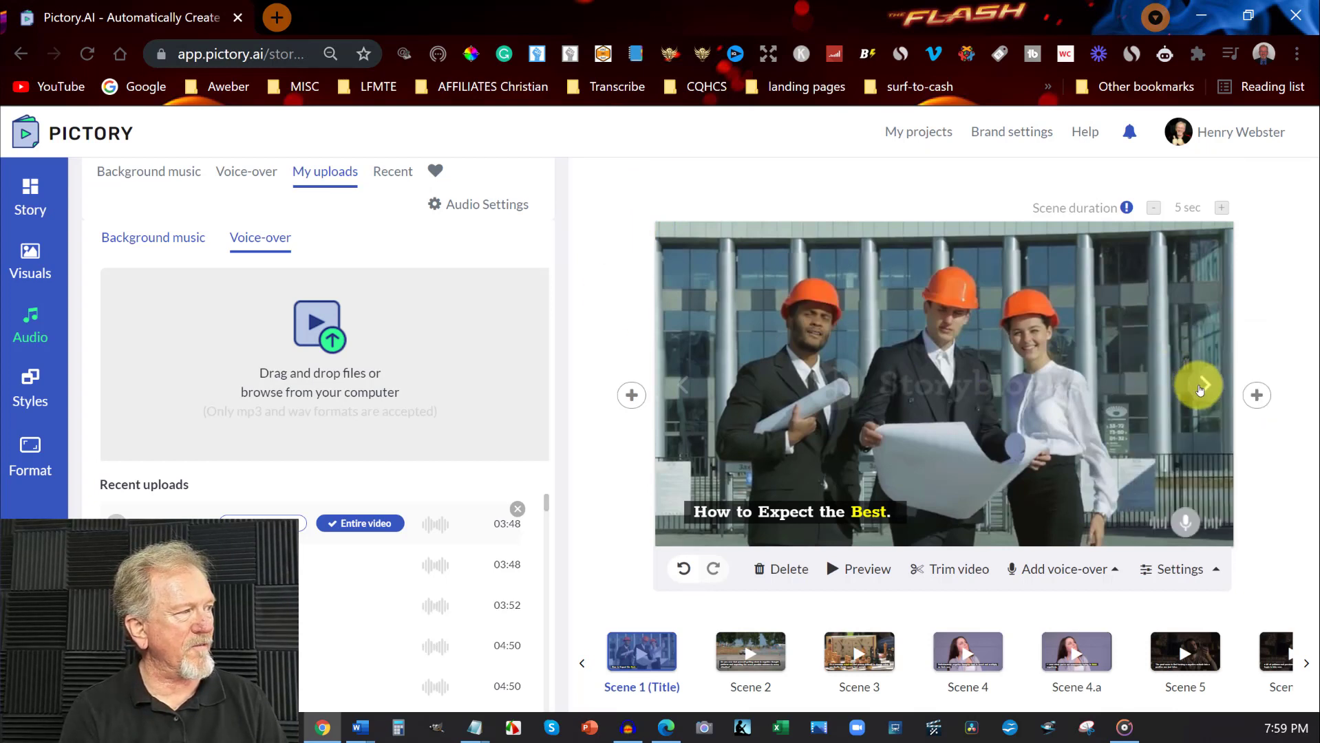